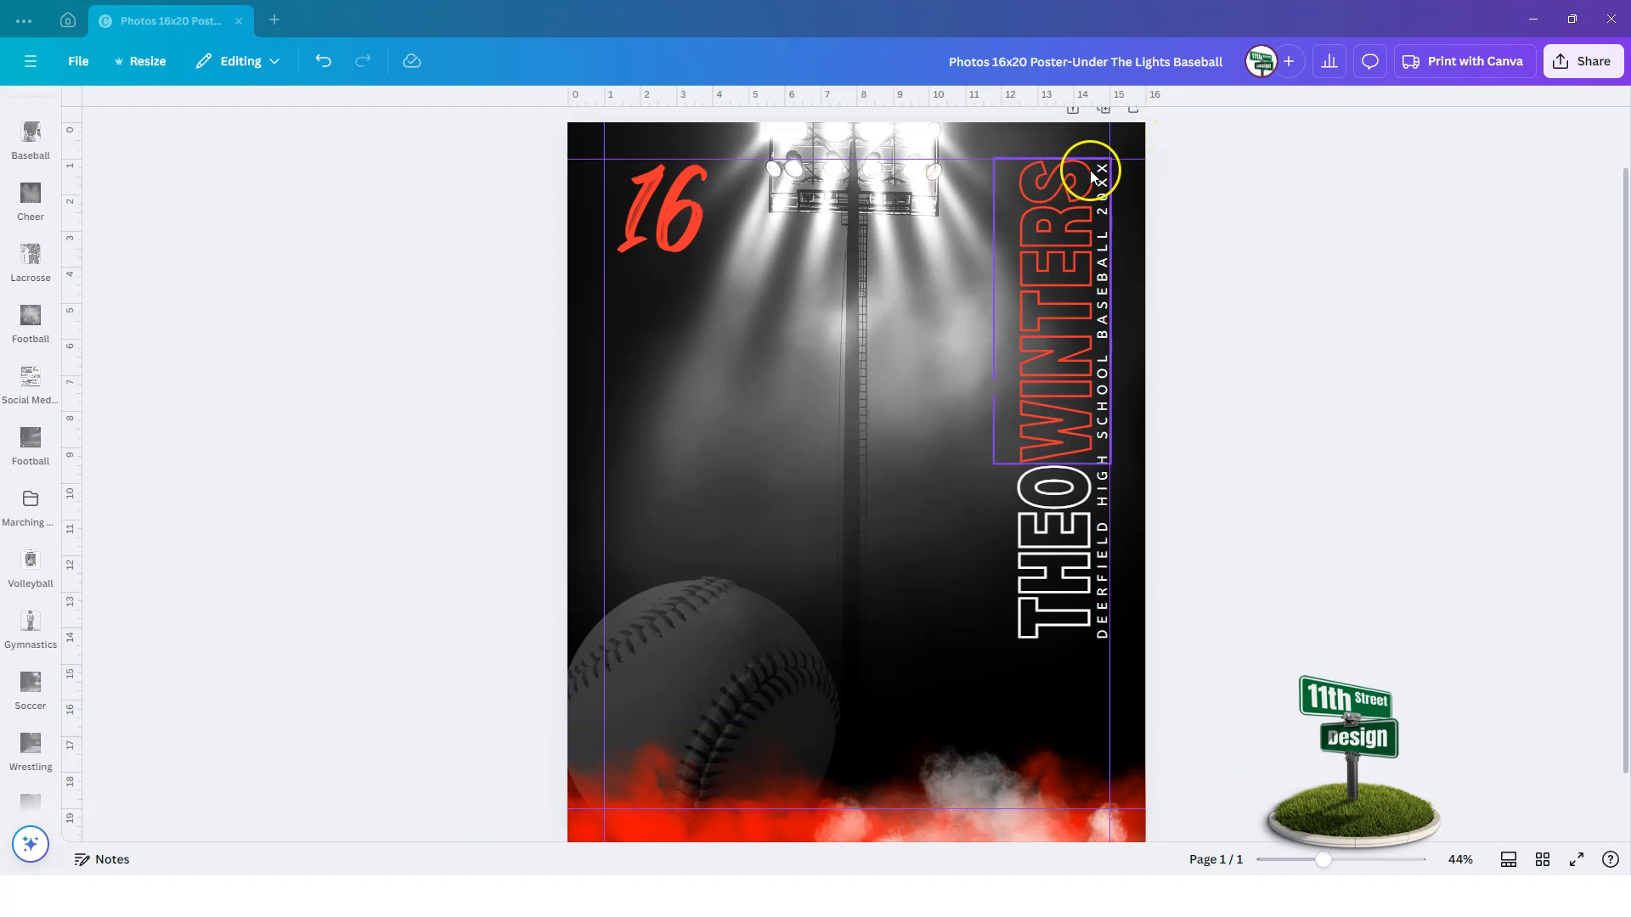
Place the Royals player photo from the Baseball folder onto the poster
{"action": "left_click", "coordinate": [640, 191]}
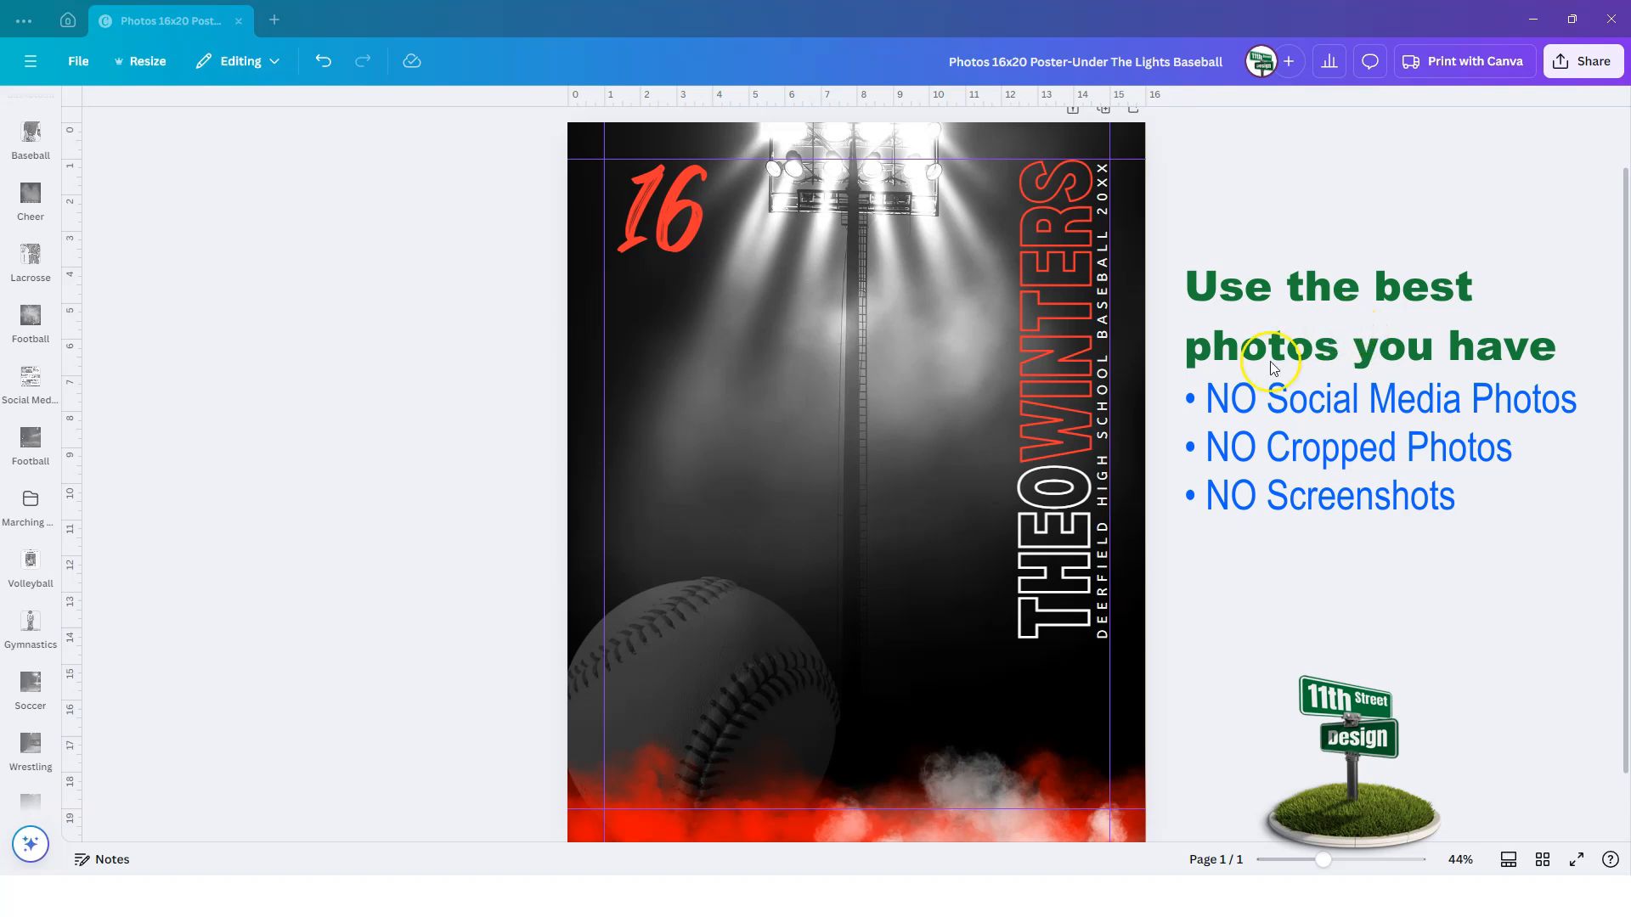
{"action": "left_click", "coordinate": [31, 140]}
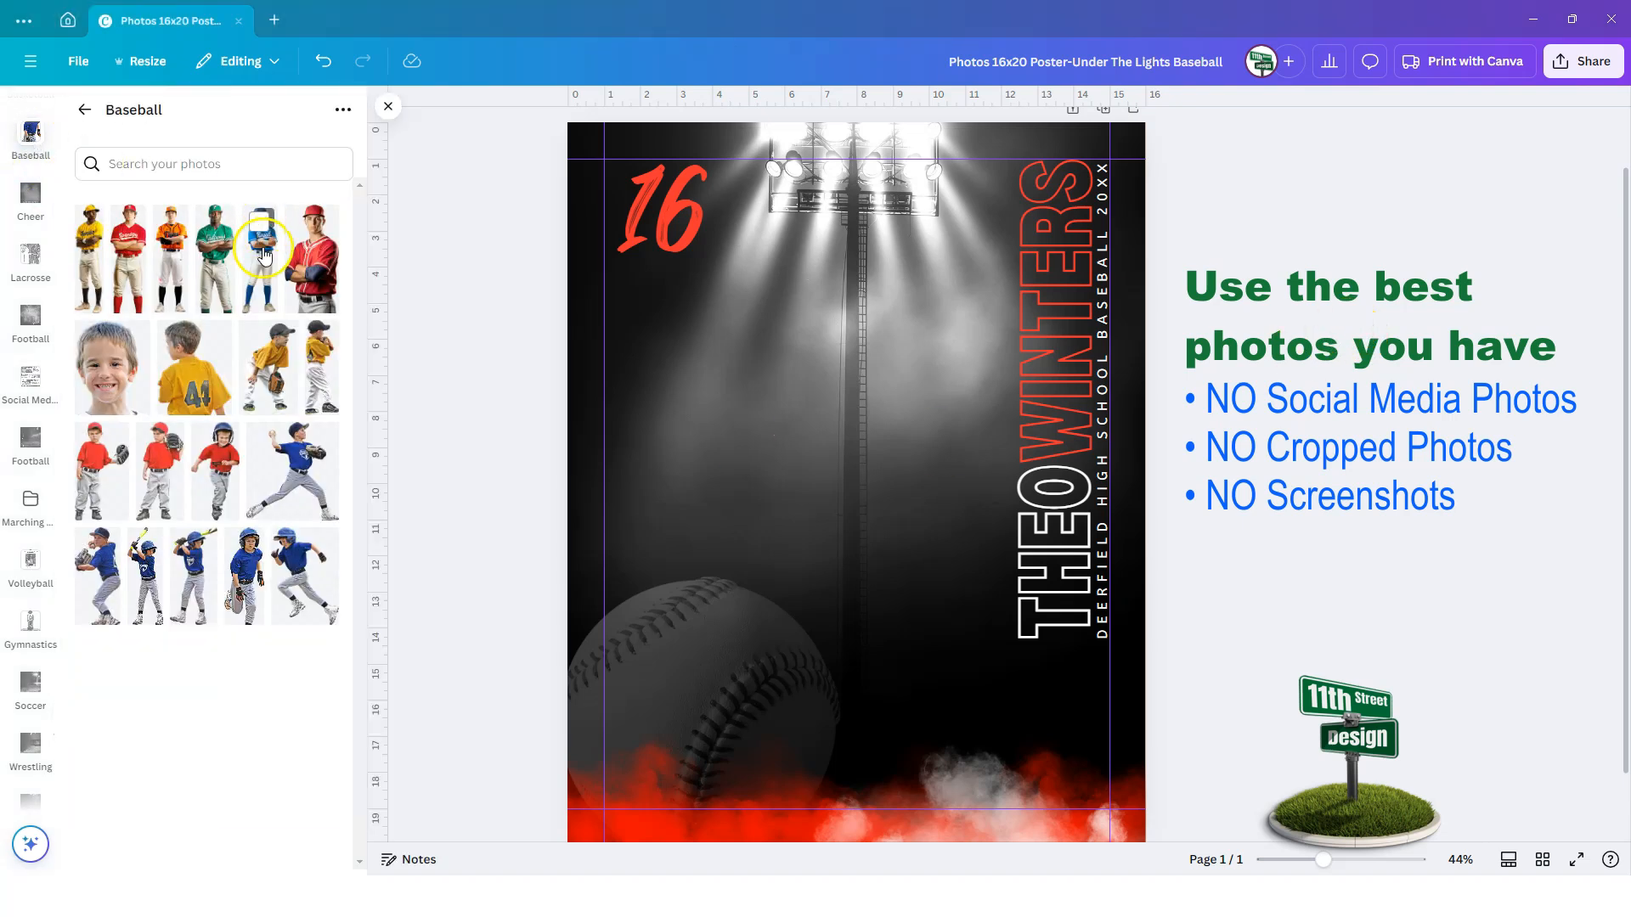
{"action": "left_click", "coordinate": [263, 255]}
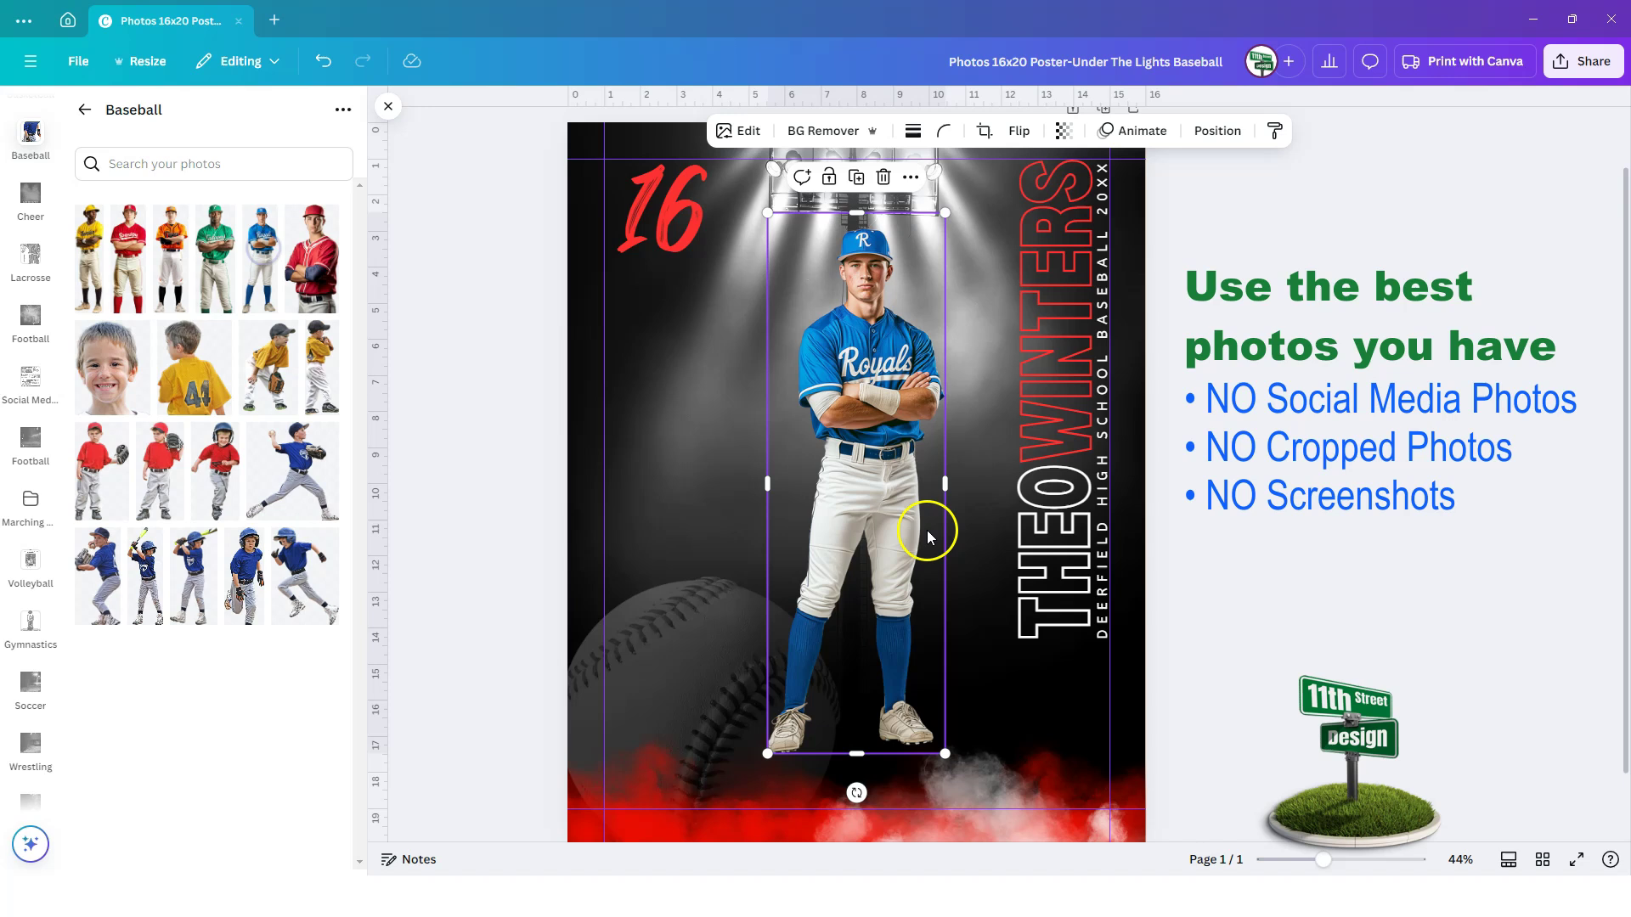
{"action": "left_click", "coordinate": [388, 106]}
Enlarge the player photo to the poster's height and stand it between the number and name
{"action": "left_click_drag", "start_coordinate": [828, 342], "coordinate": [768, 460]}
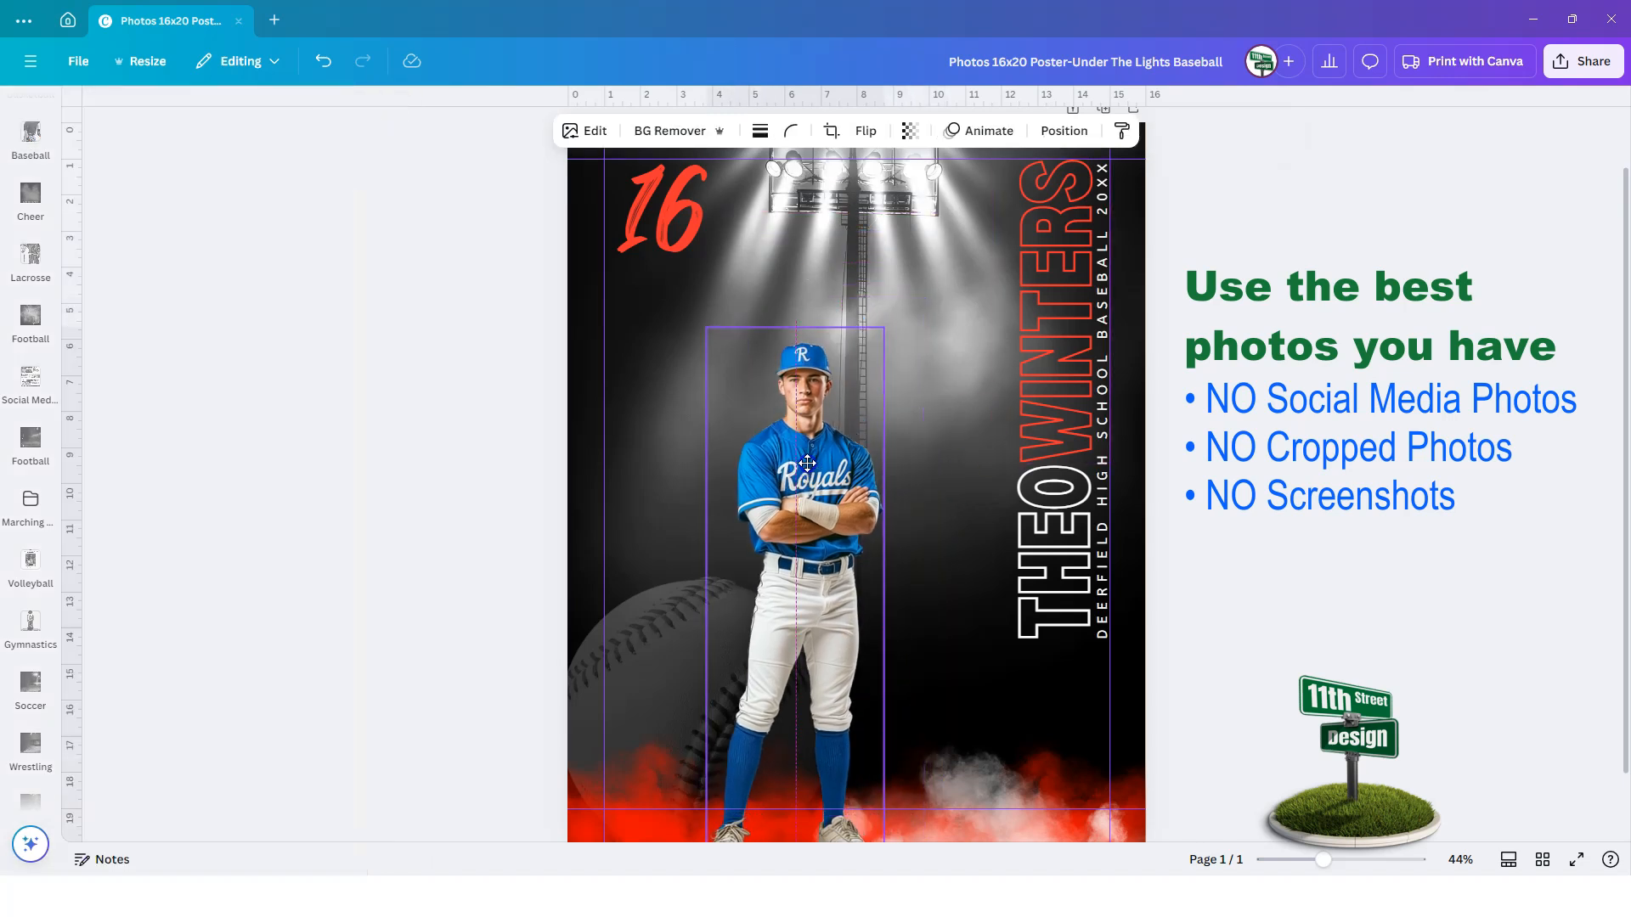
{"action": "left_click_drag", "start_coordinate": [882, 327], "coordinate": [969, 153]}
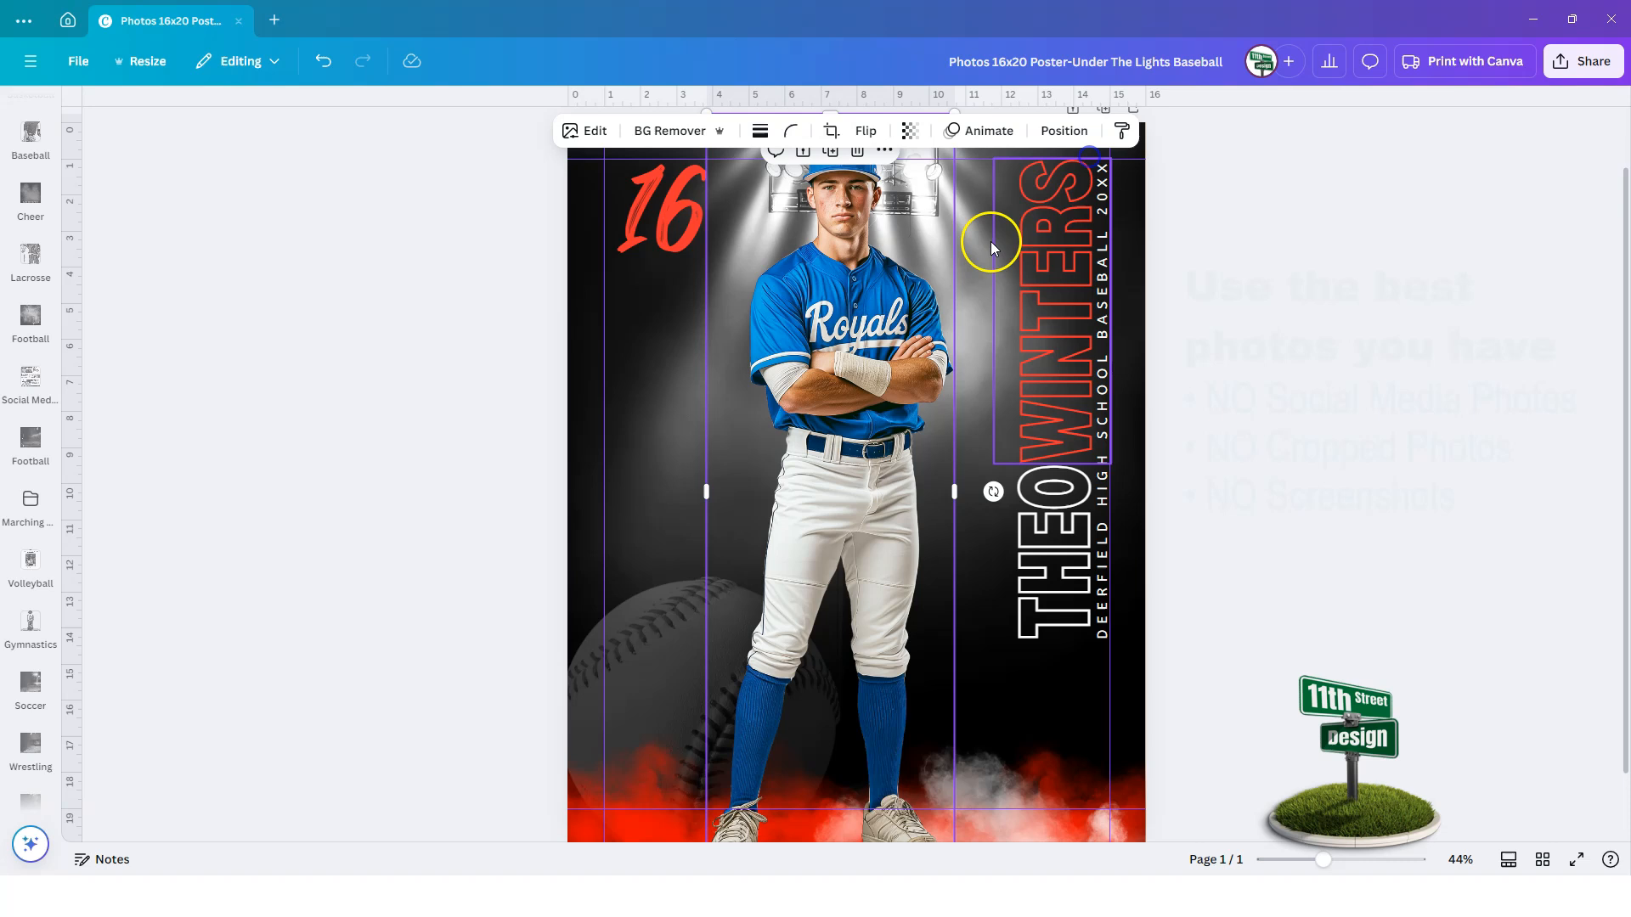
{"action": "left_click_drag", "start_coordinate": [868, 302], "coordinate": [767, 341]}
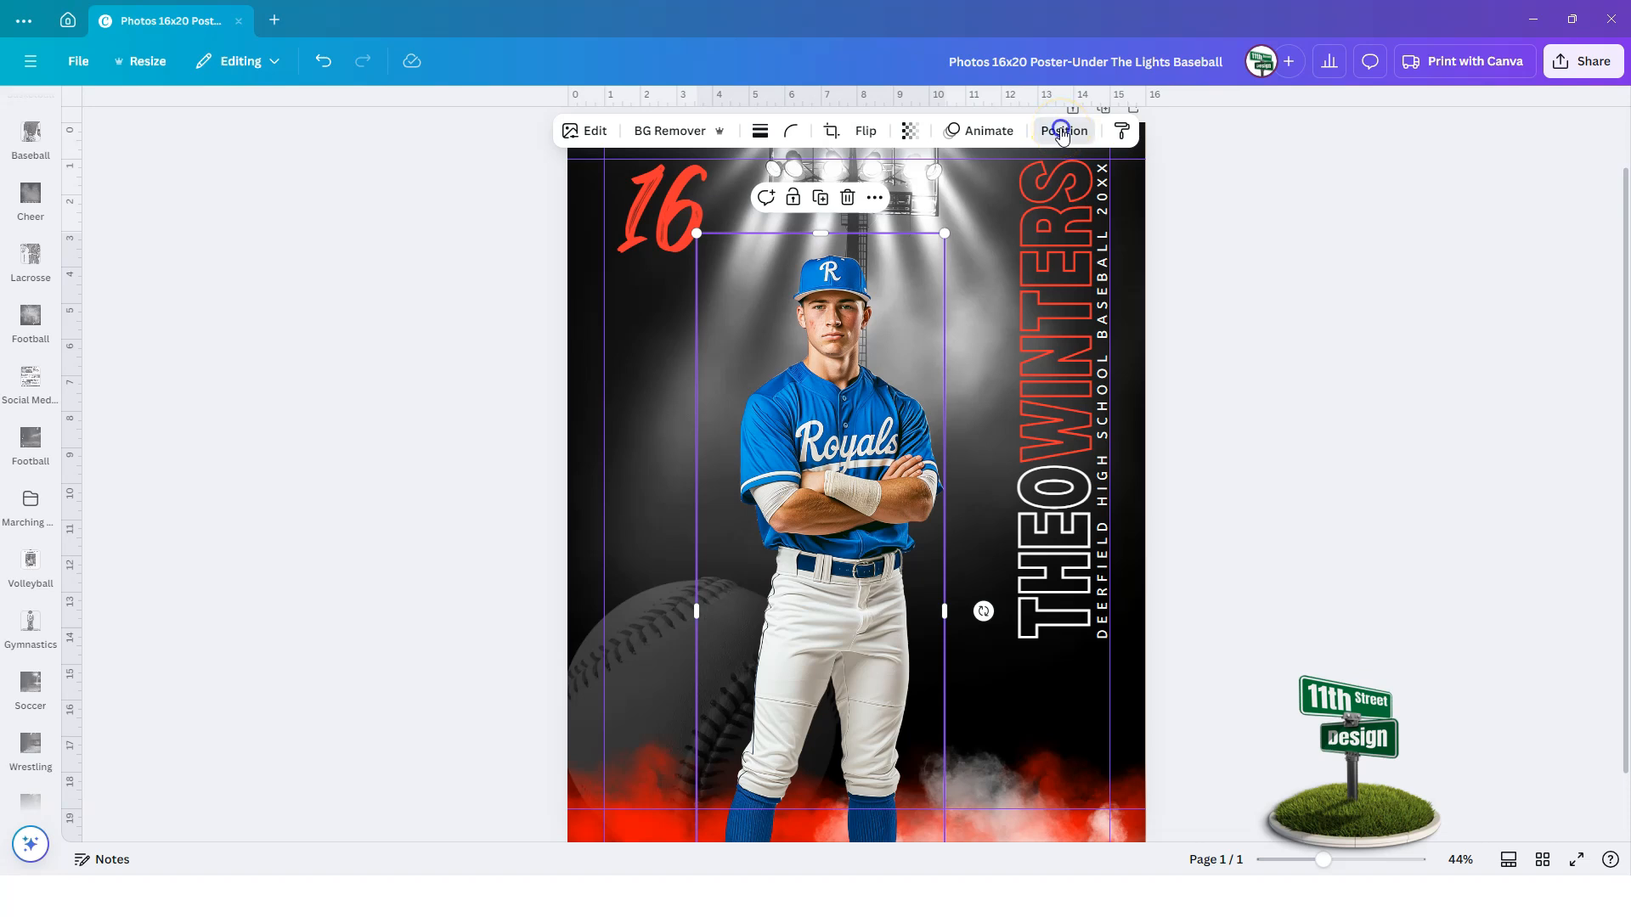
Move the player photo layer below the white and red smoke layers
{"action": "left_click", "coordinate": [1064, 131]}
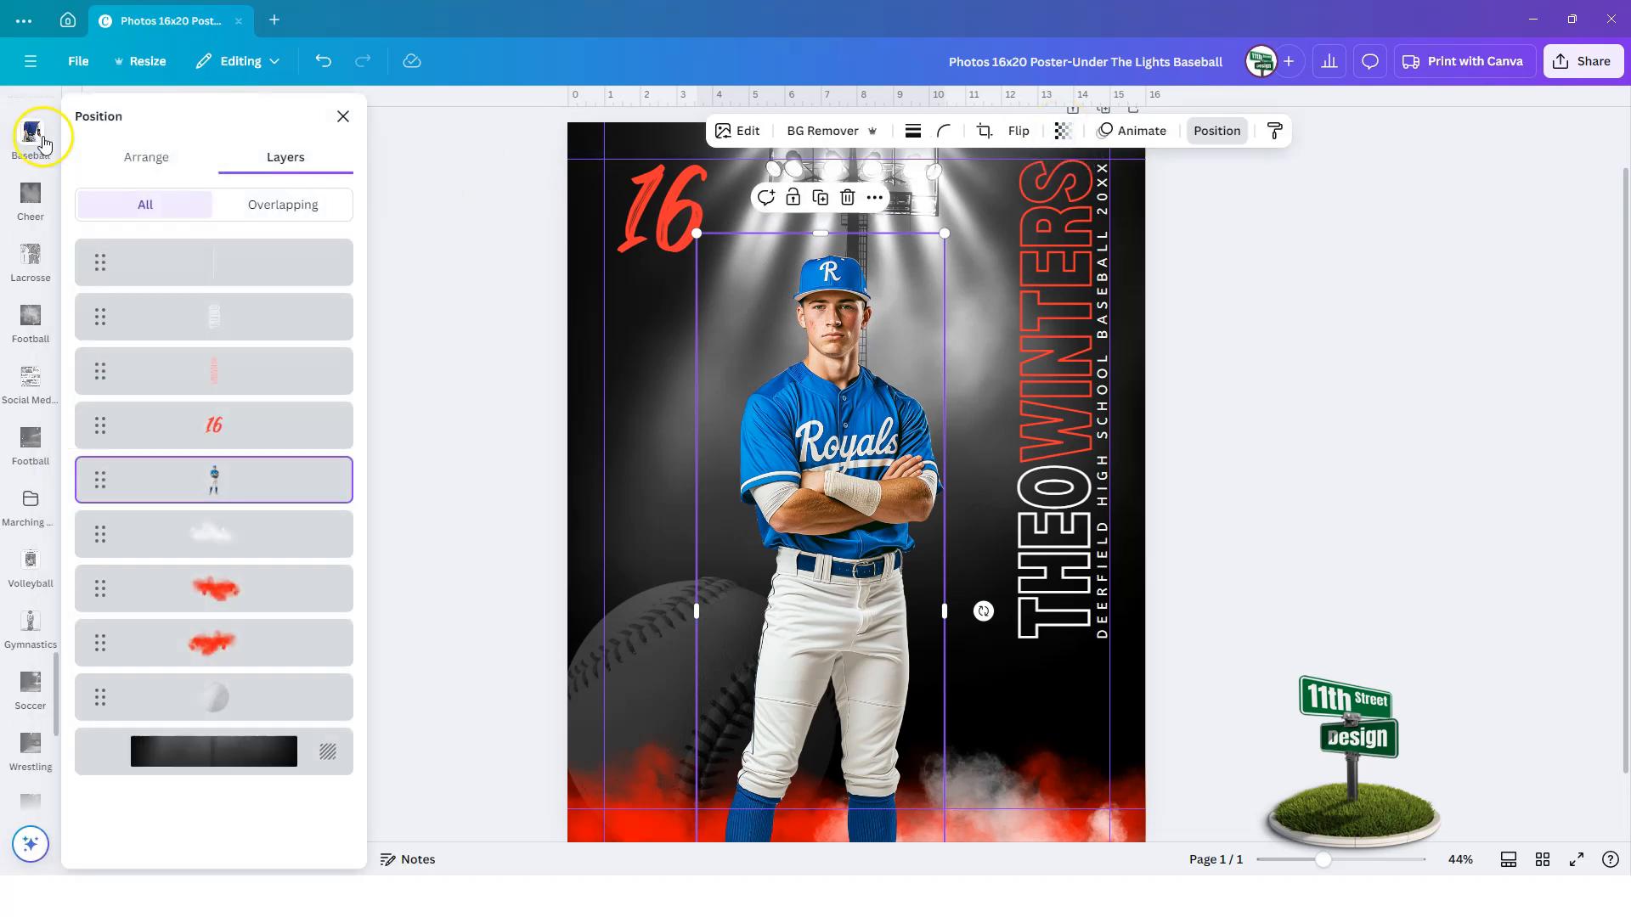
{"action": "left_click", "coordinate": [174, 164]}
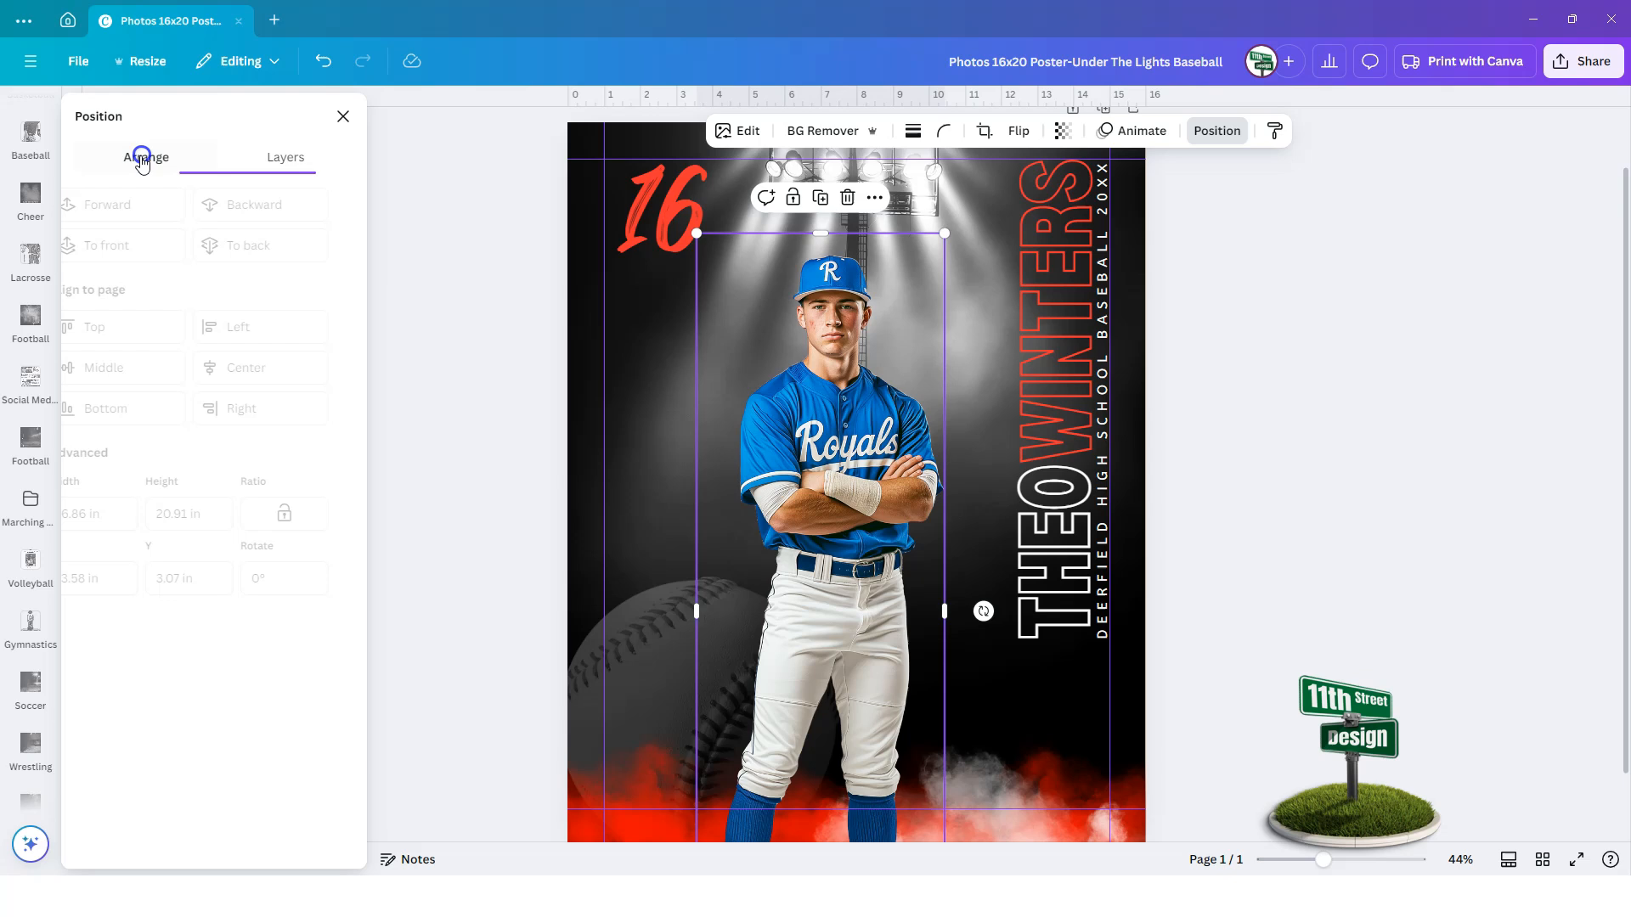
{"action": "left_click", "coordinate": [285, 158]}
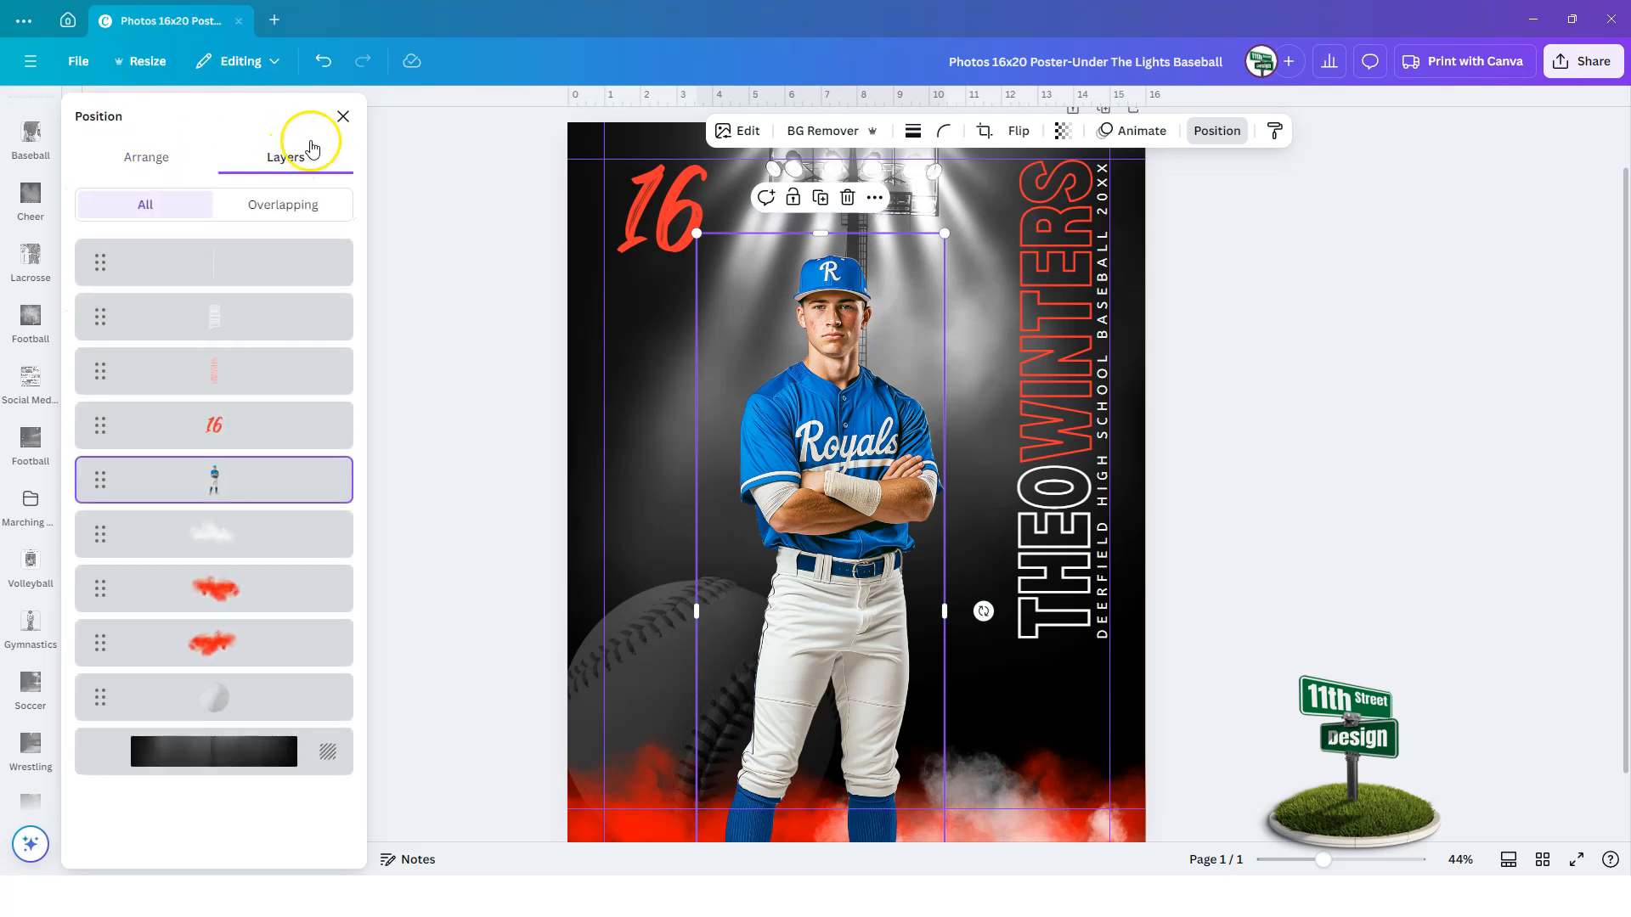
{"action": "mouse_move", "coordinate": [103, 481]}
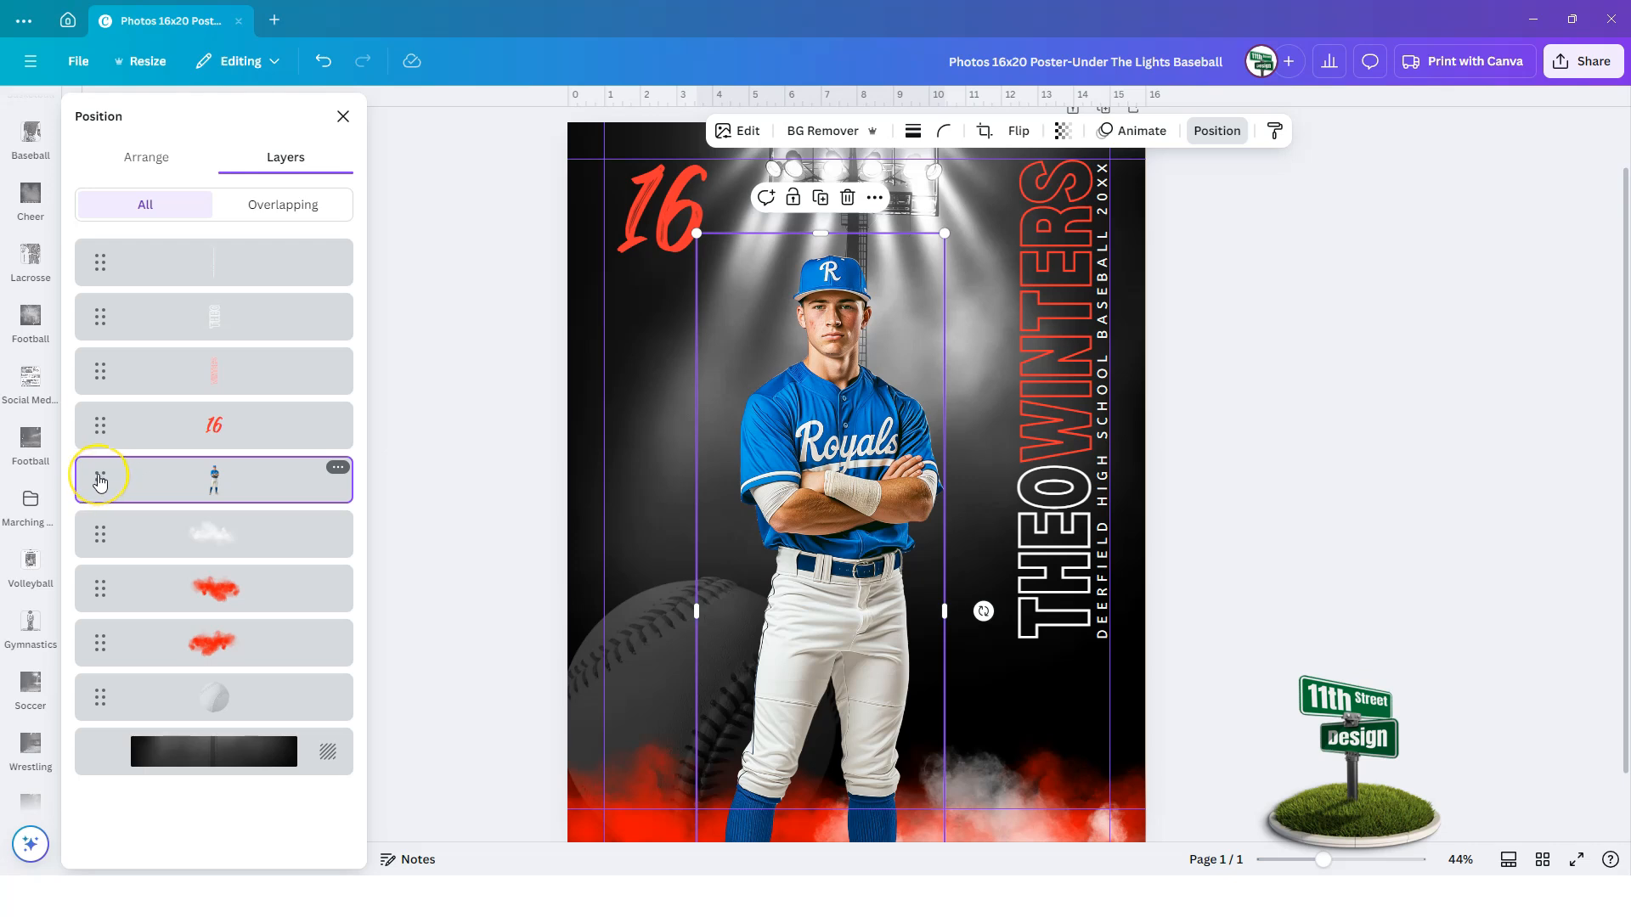
{"action": "left_click_drag", "start_coordinate": [98, 482], "coordinate": [93, 624]}
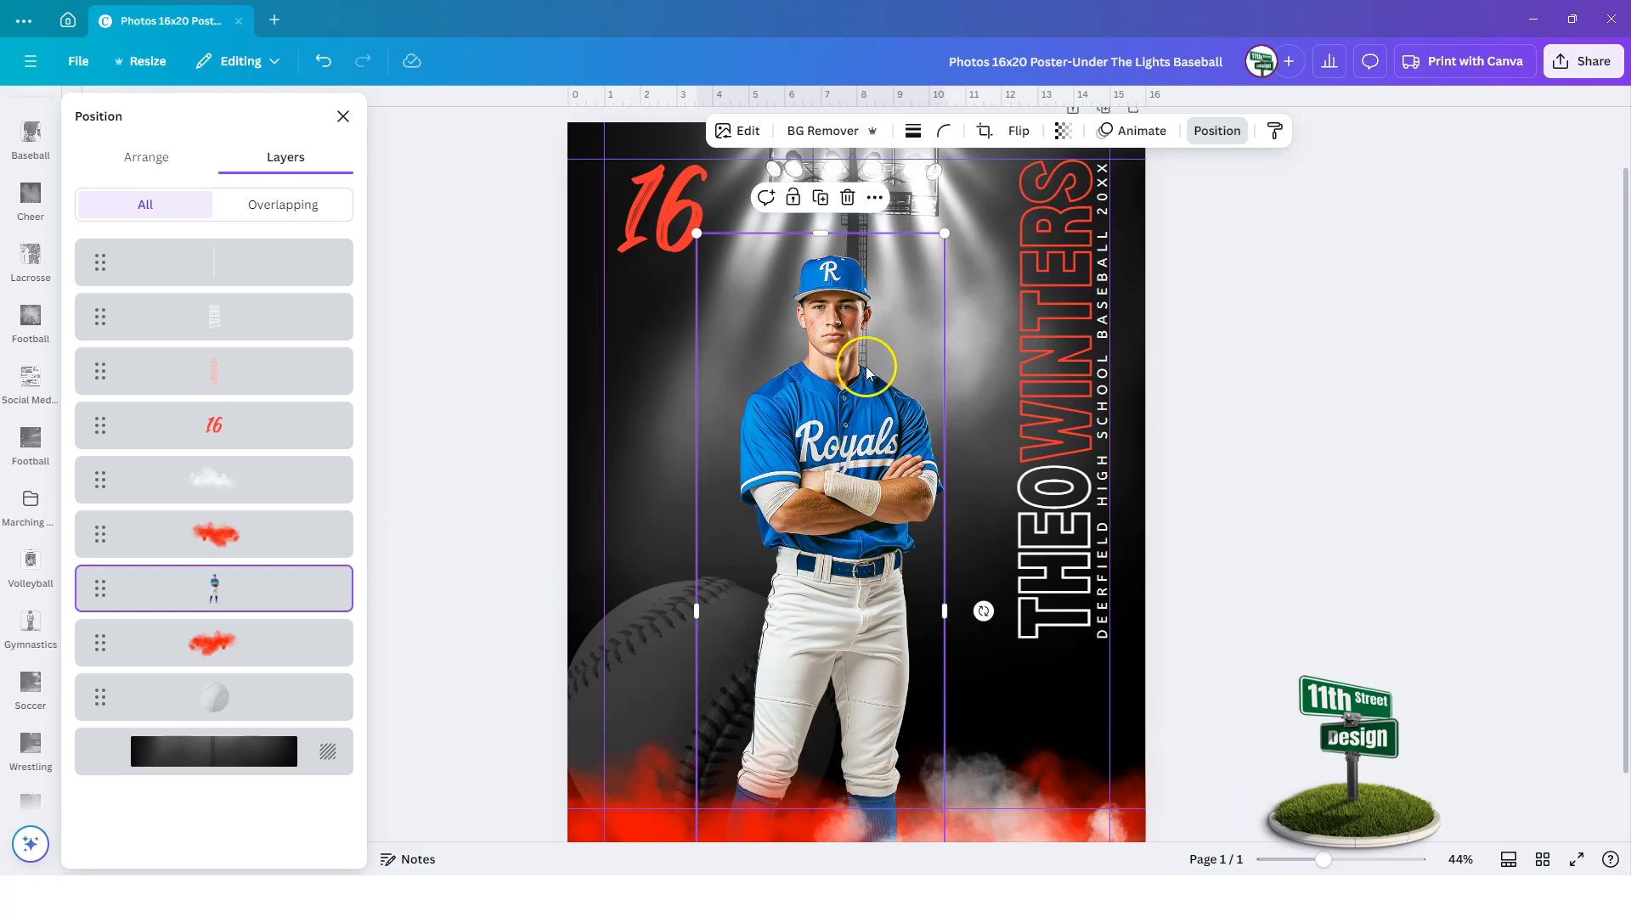
Enlarge the photo to an upper-body framing filling the poster's middle, undoing an oversized attempt
{"action": "left_click_drag", "start_coordinate": [945, 234], "coordinate": [1137, 34]}
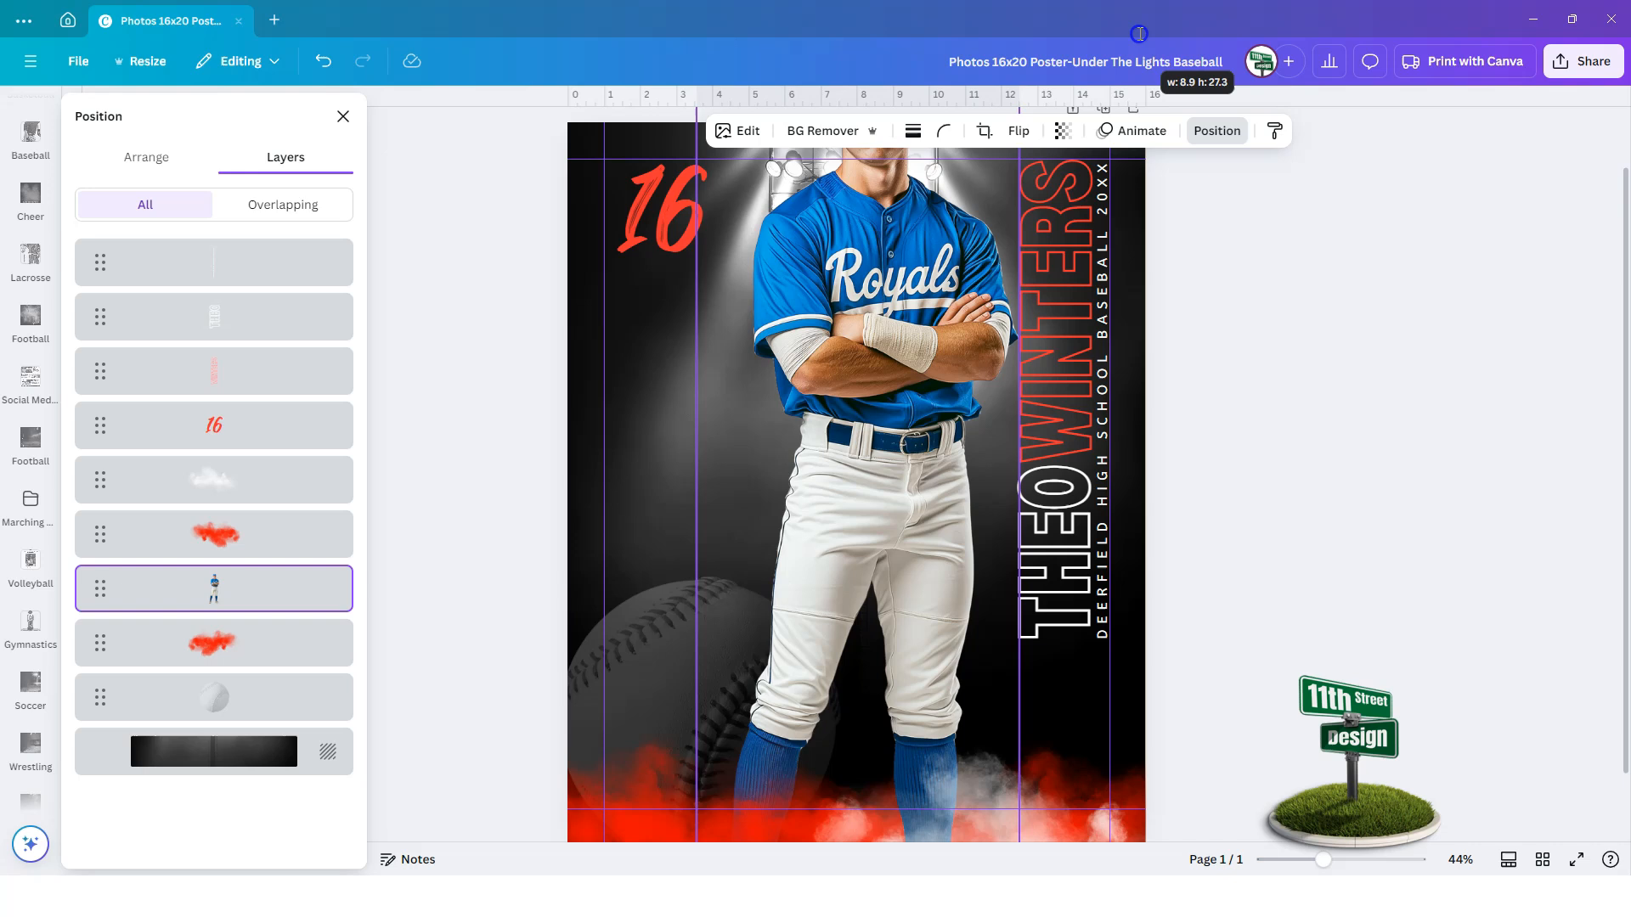
{"action": "key", "text": "ctrl+z"}
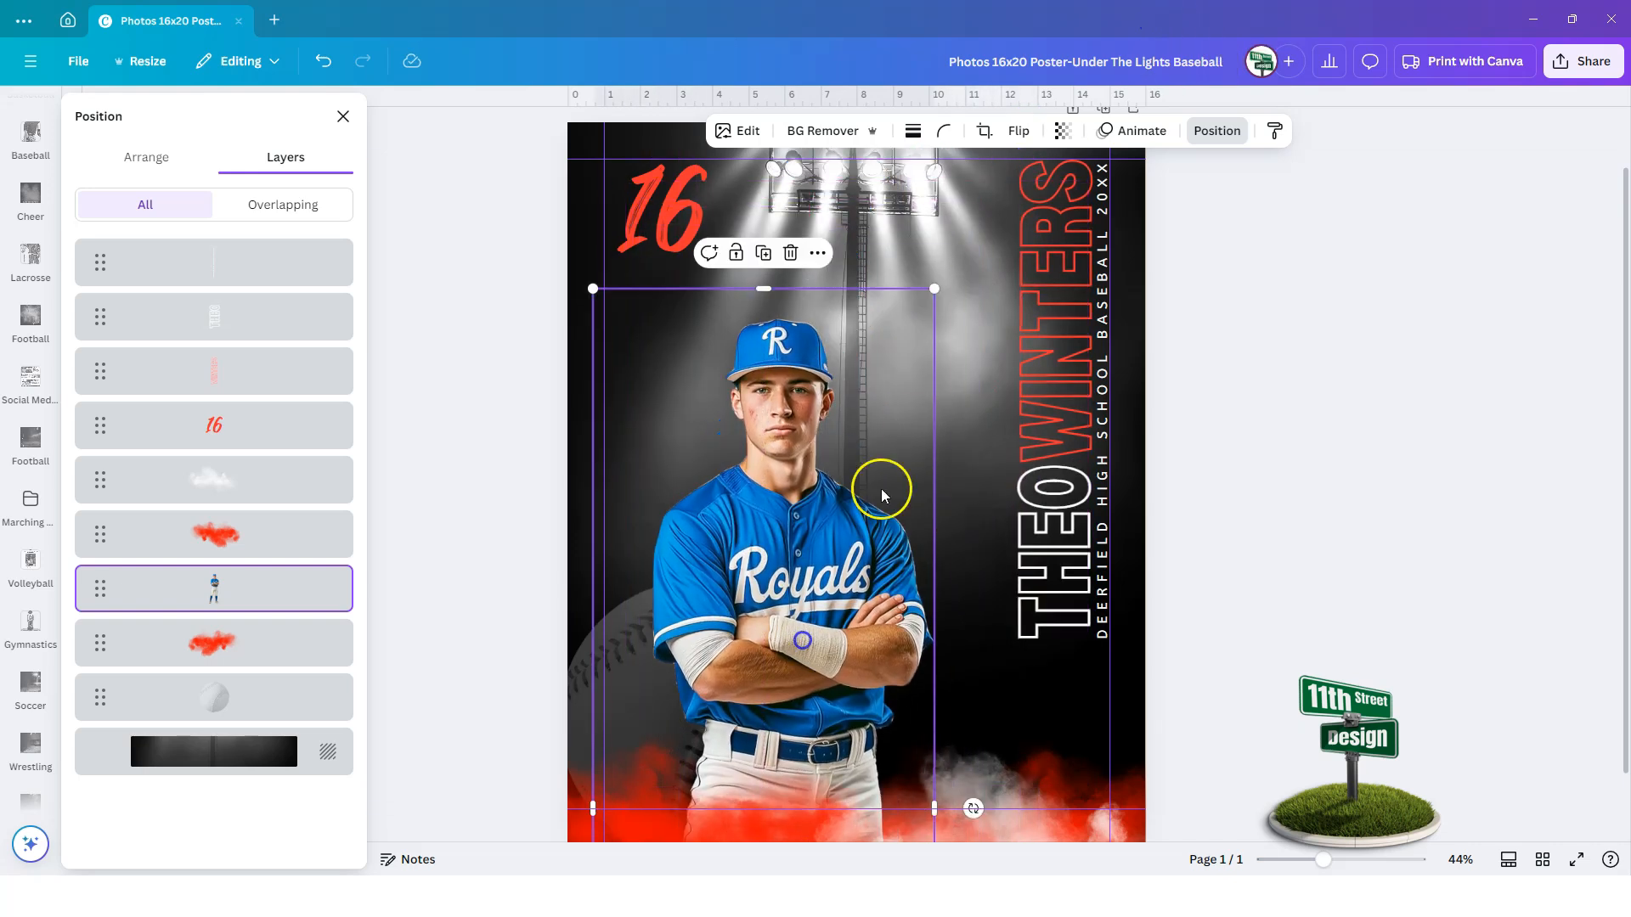
{"action": "left_click_drag", "start_coordinate": [934, 289], "coordinate": [1049, 140]}
{"action": "left_click_drag", "start_coordinate": [873, 408], "coordinate": [901, 459]}
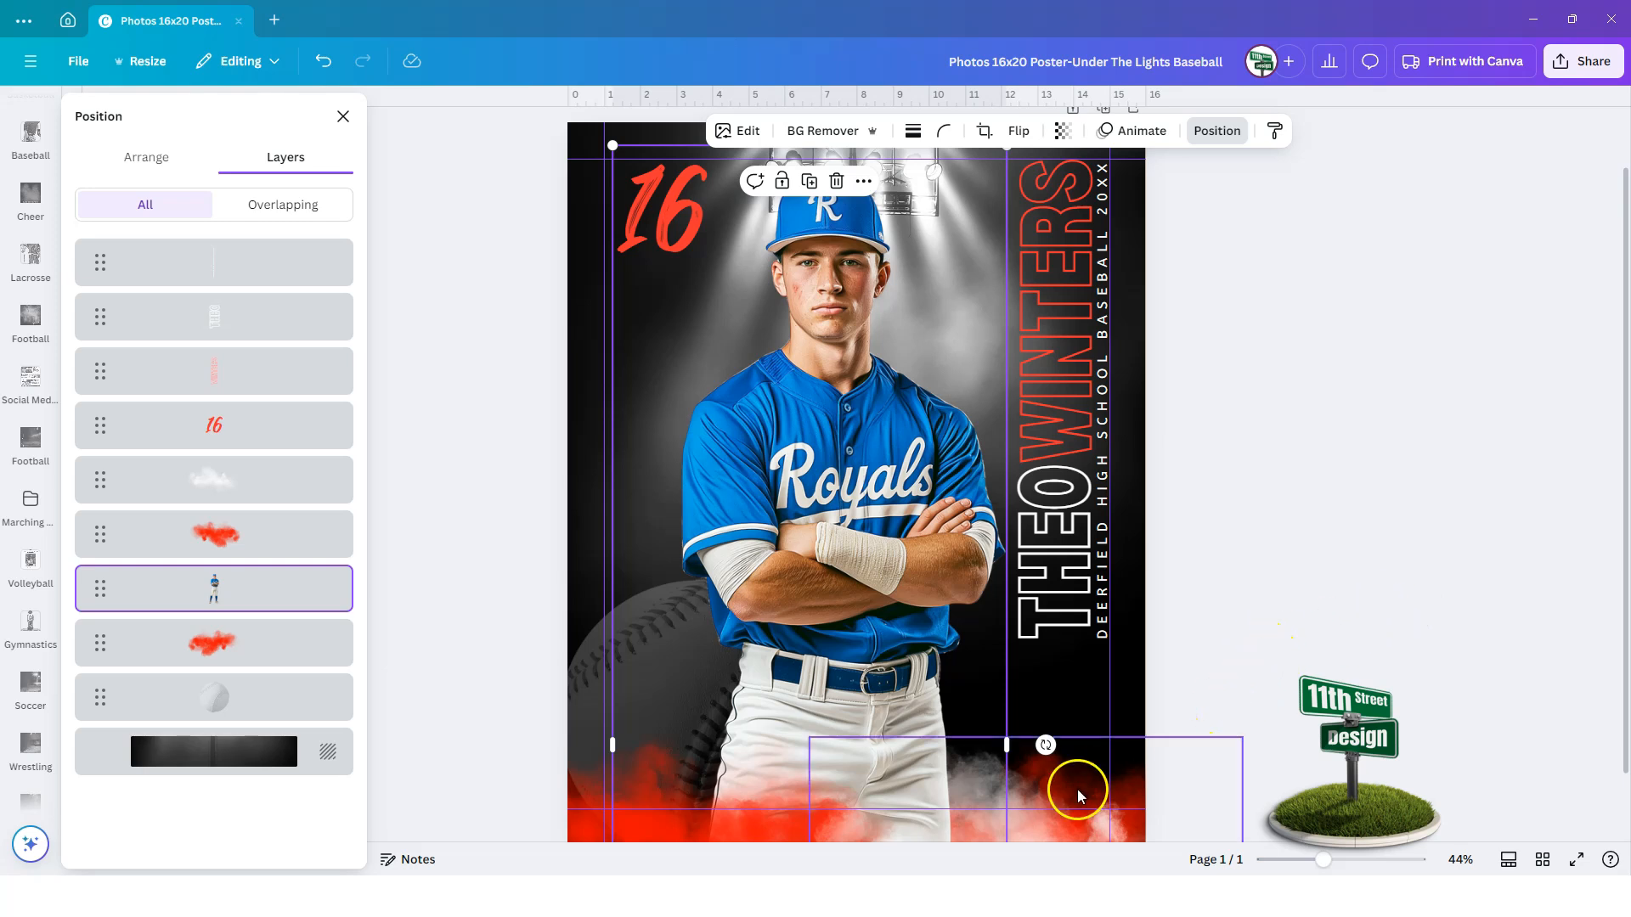
Select the left red smoke and choose its red tones in Adjust > Color edit
{"action": "left_click", "coordinate": [650, 774]}
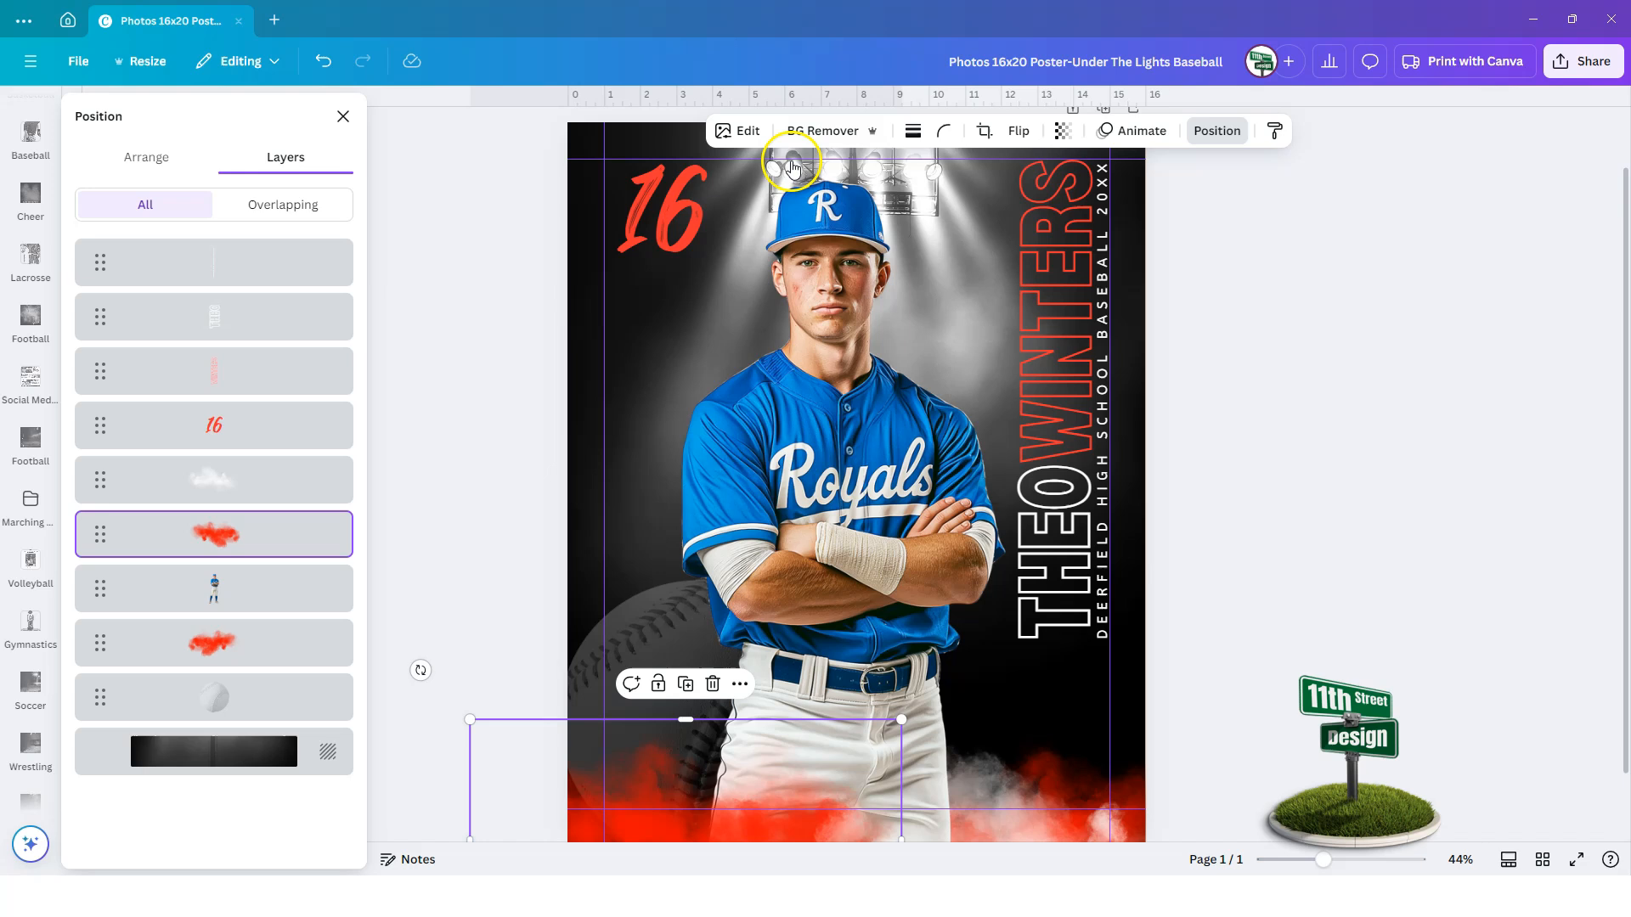
{"action": "left_click", "coordinate": [743, 131]}
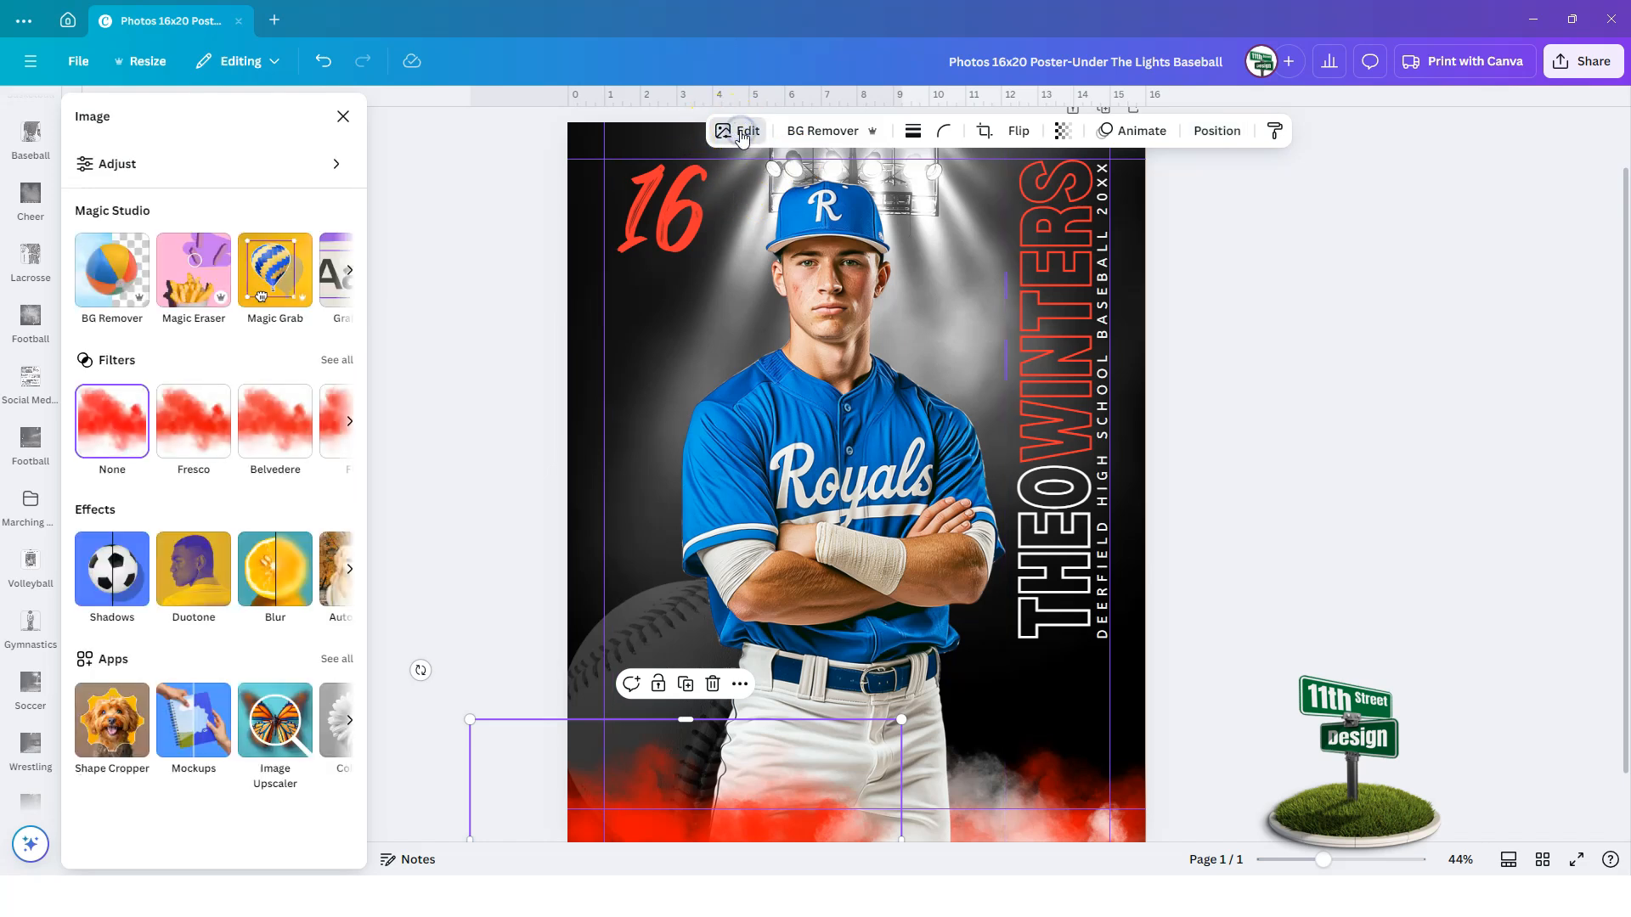
{"action": "left_click", "coordinate": [110, 165]}
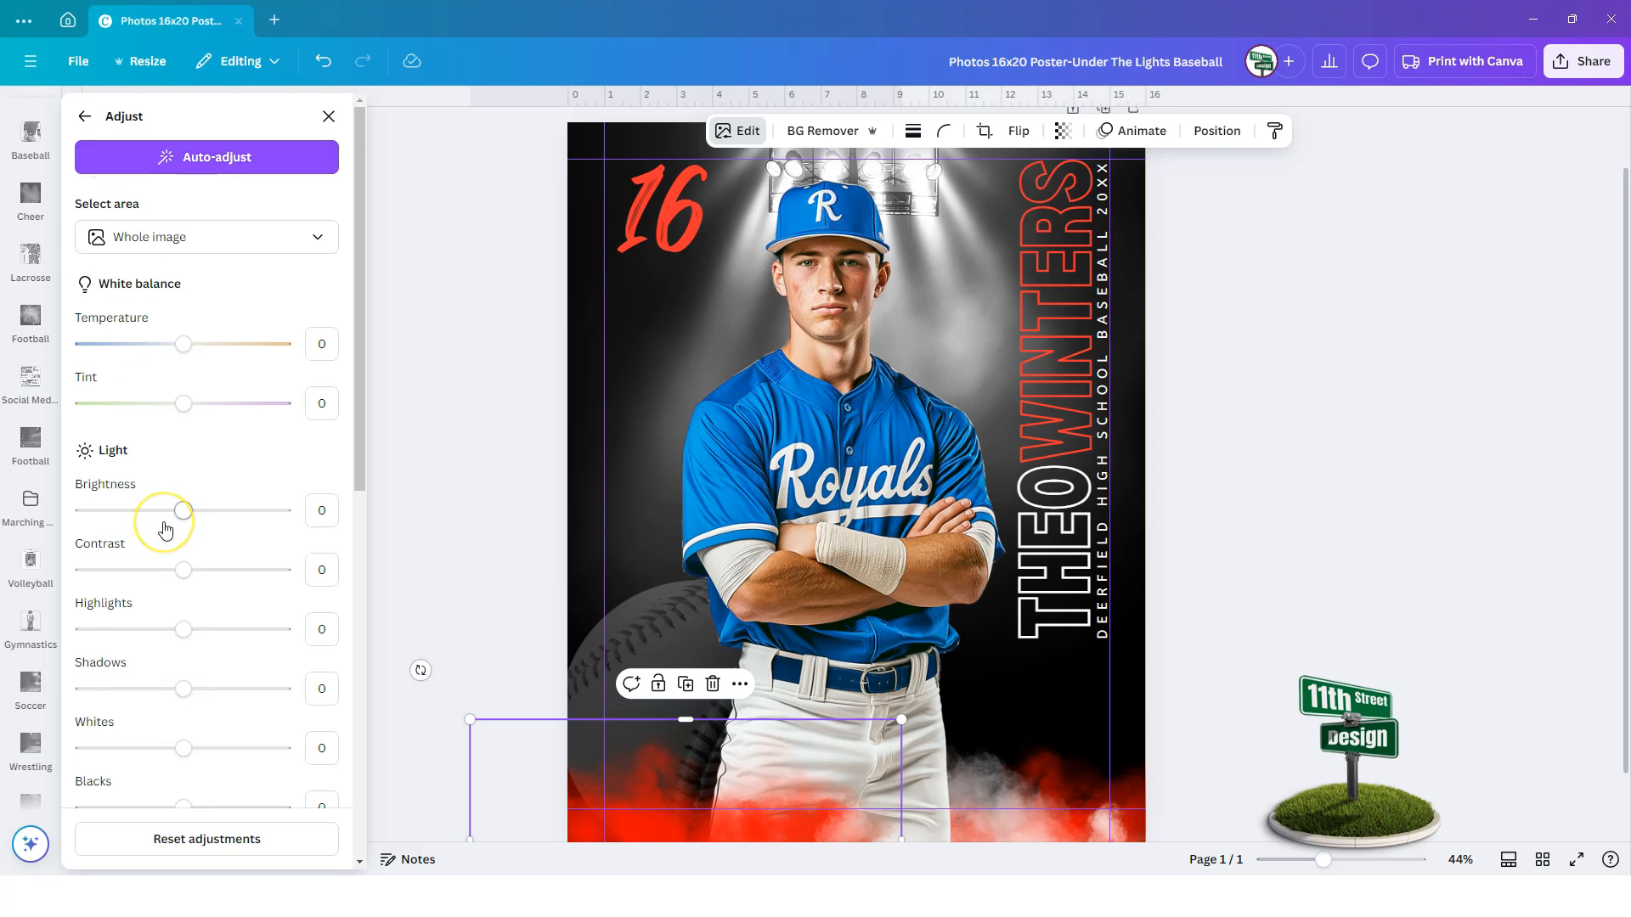
{"action": "scroll", "coordinate": [164, 528], "scroll_direction": "down", "scroll_amount": 5}
{"action": "scroll", "coordinate": [165, 529], "scroll_direction": "down", "scroll_amount": 3}
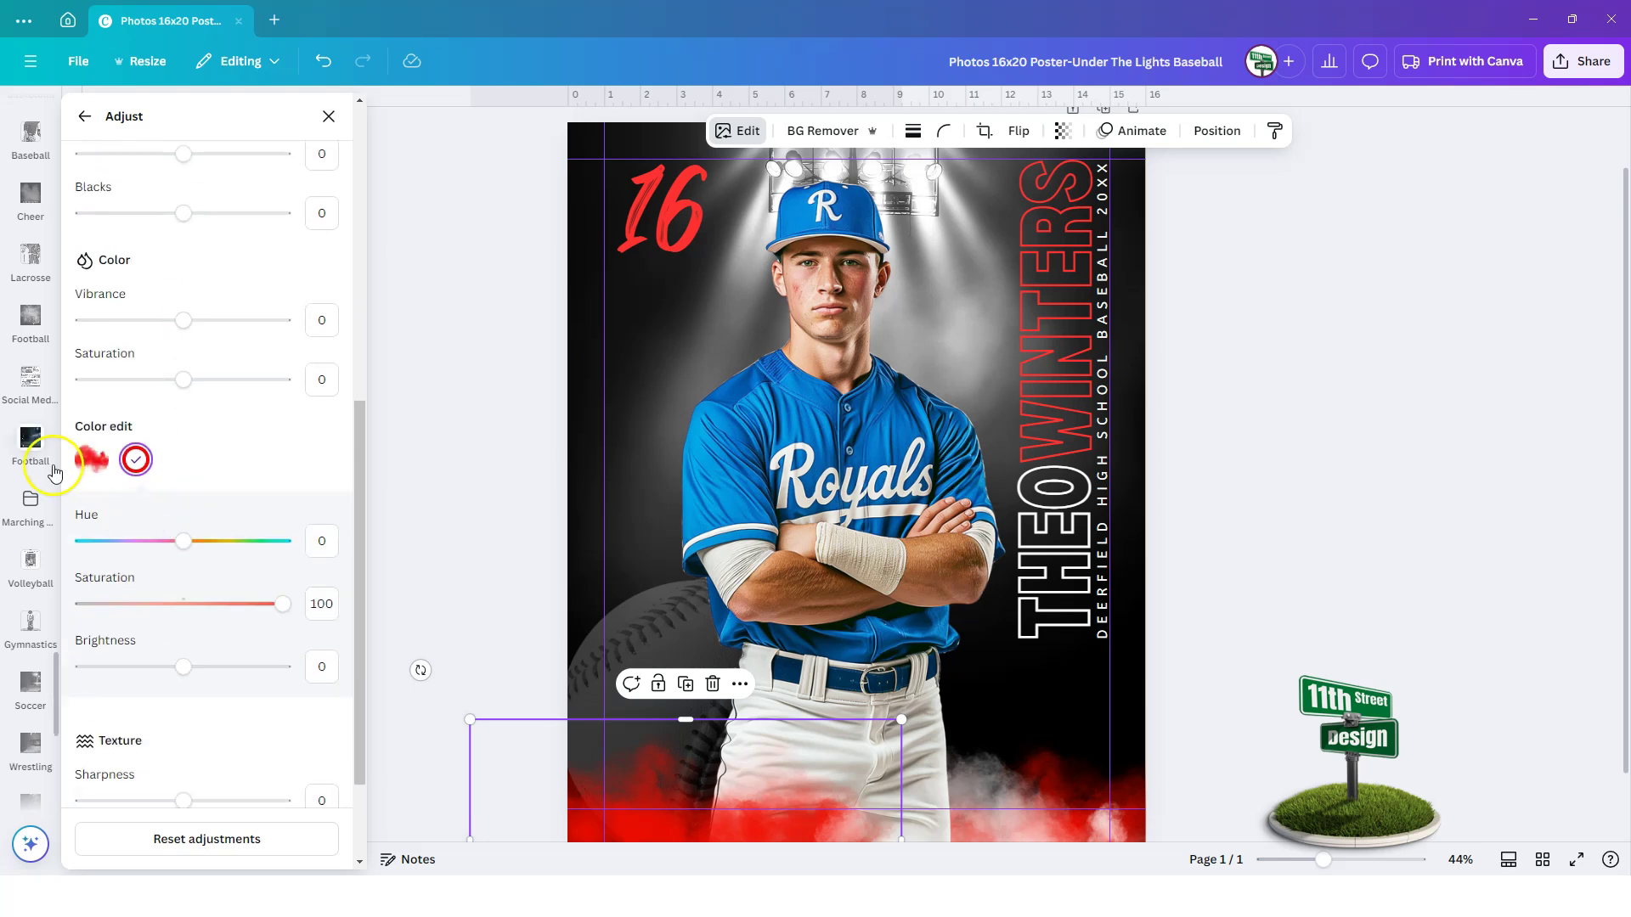
{"action": "left_click", "coordinate": [138, 462]}
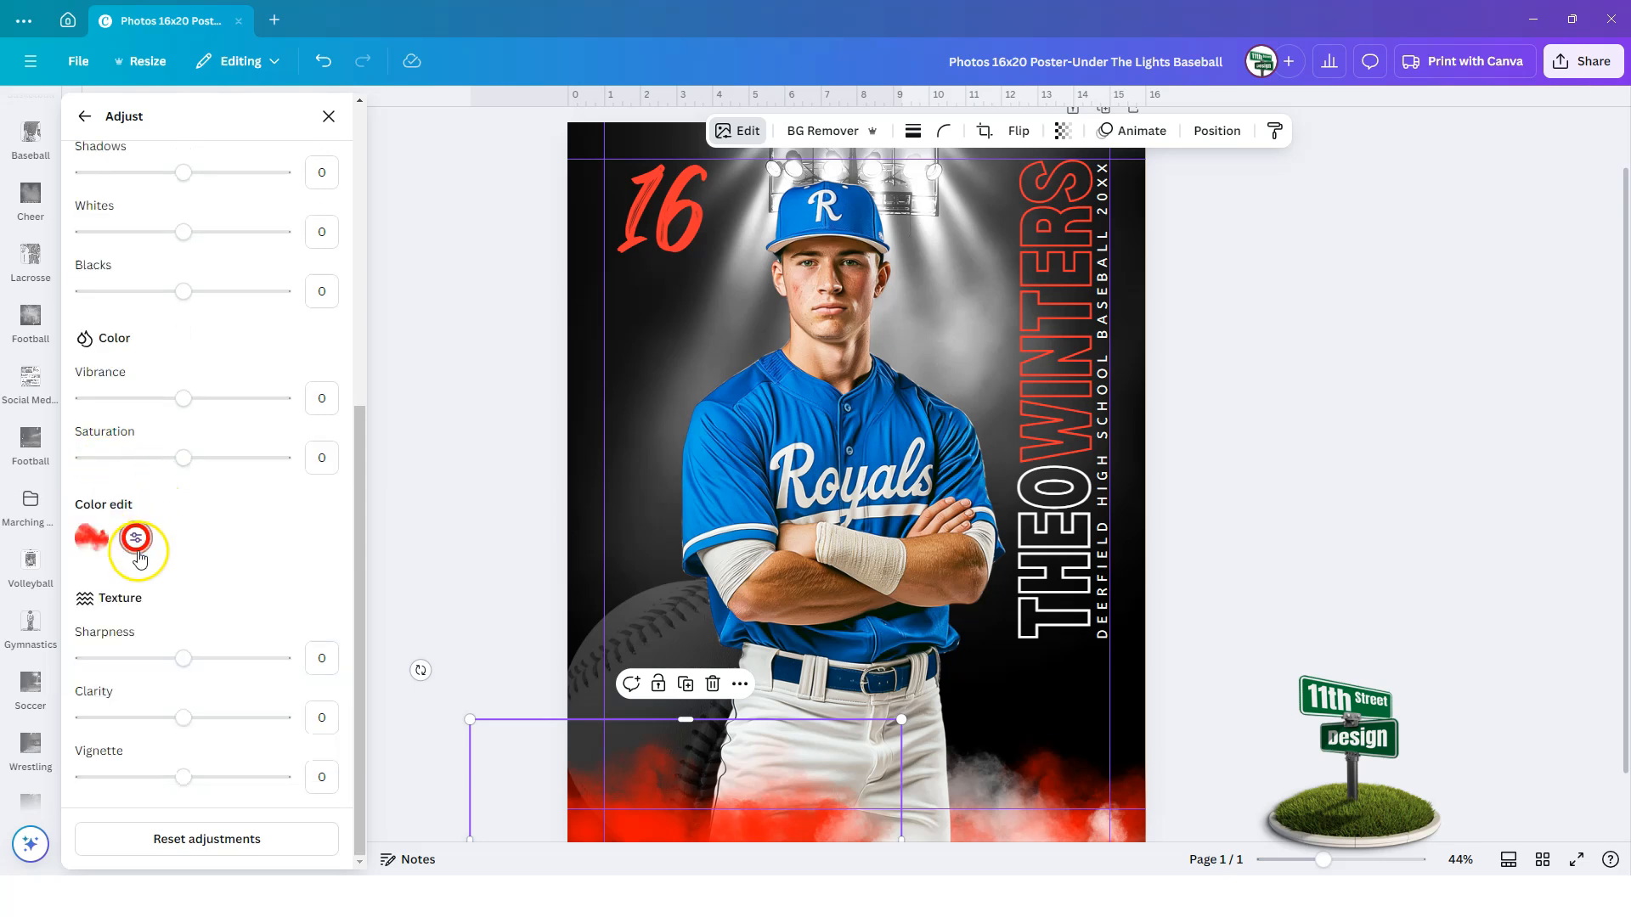
{"action": "left_click", "coordinate": [136, 540]}
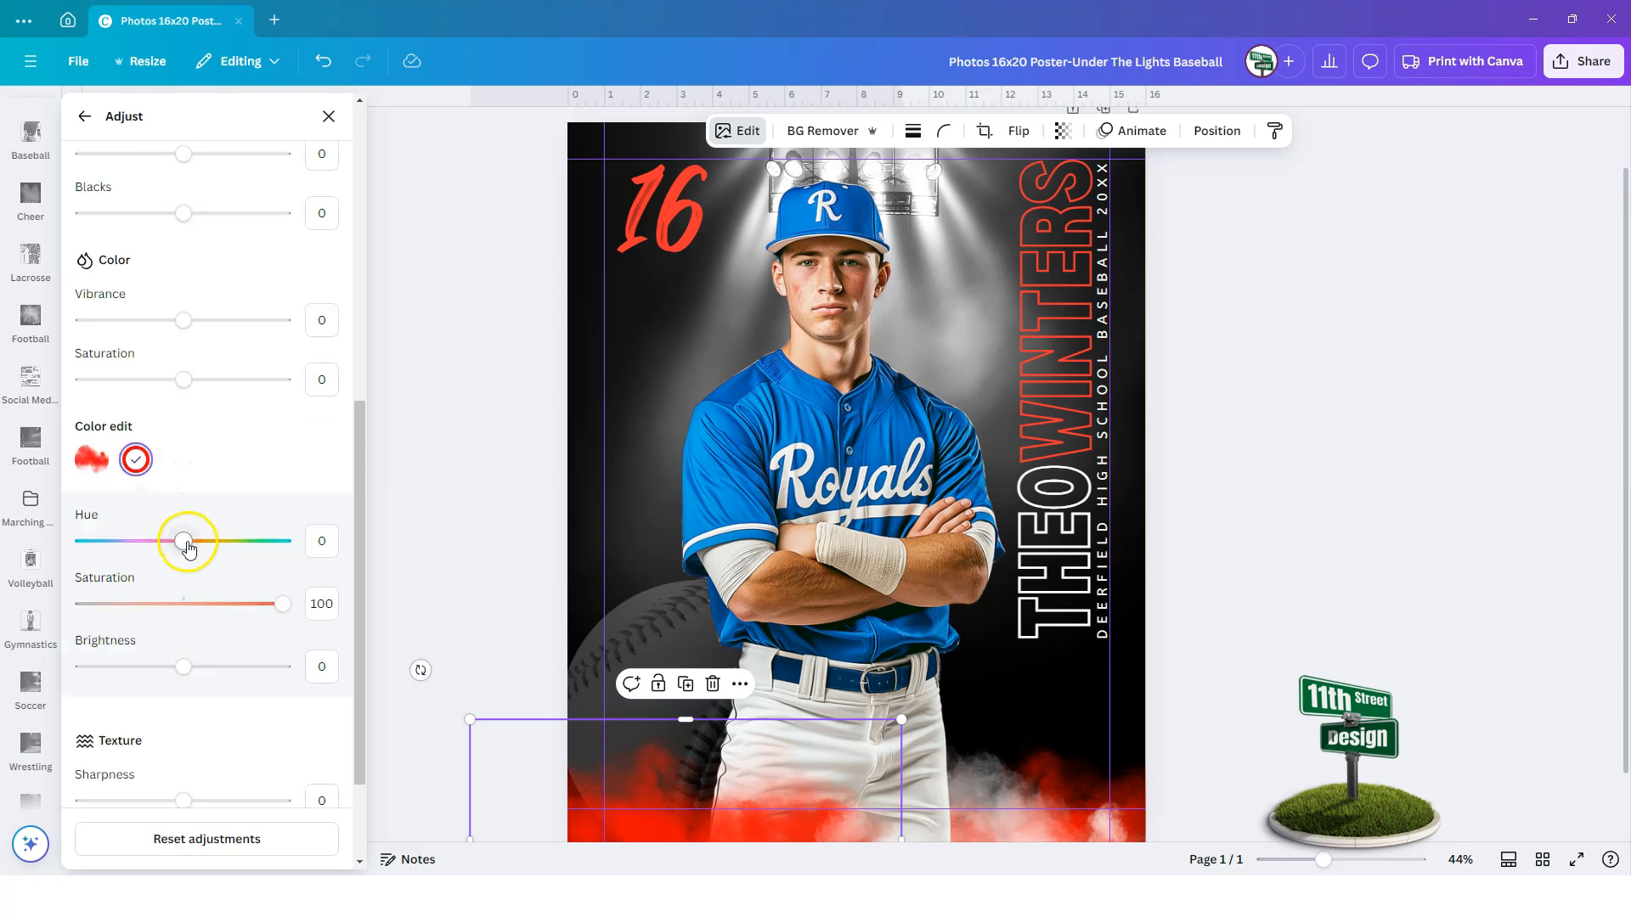
Recolour the left smoke blue with Hue -72 and darken it with Brightness -15
{"action": "mouse_move", "coordinate": [187, 544]}
{"action": "left_mouse_down"}
{"action": "mouse_move", "coordinate": [86, 541]}
{"action": "mouse_move", "coordinate": [108, 540]}
{"action": "left_mouse_up"}
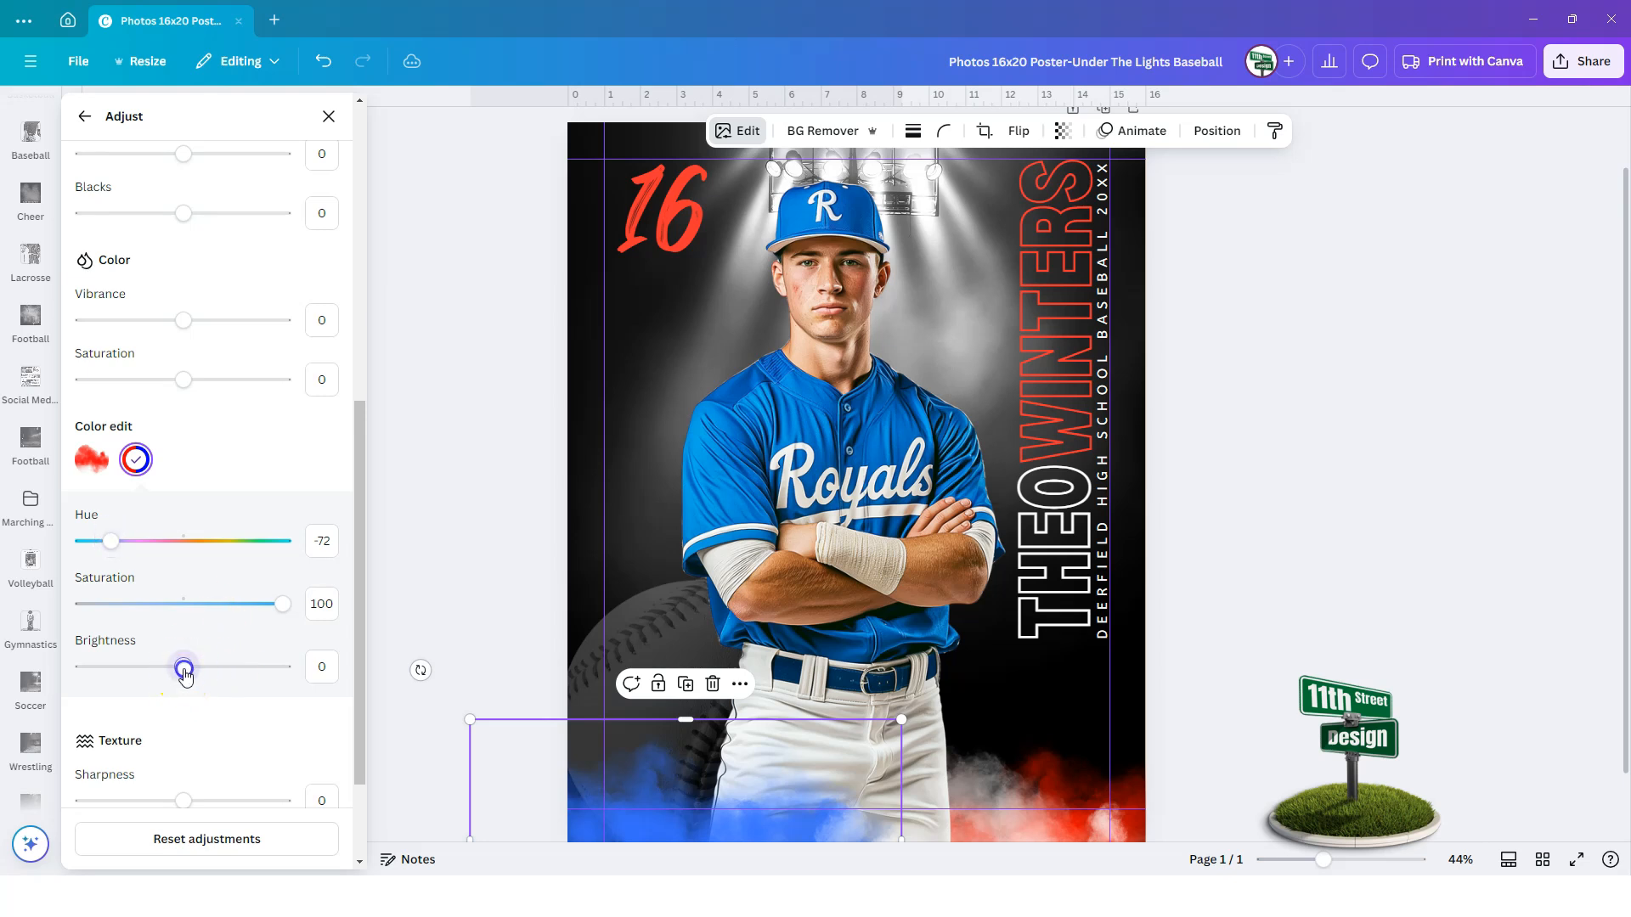
{"action": "left_click_drag", "start_coordinate": [182, 666], "coordinate": [154, 669]}
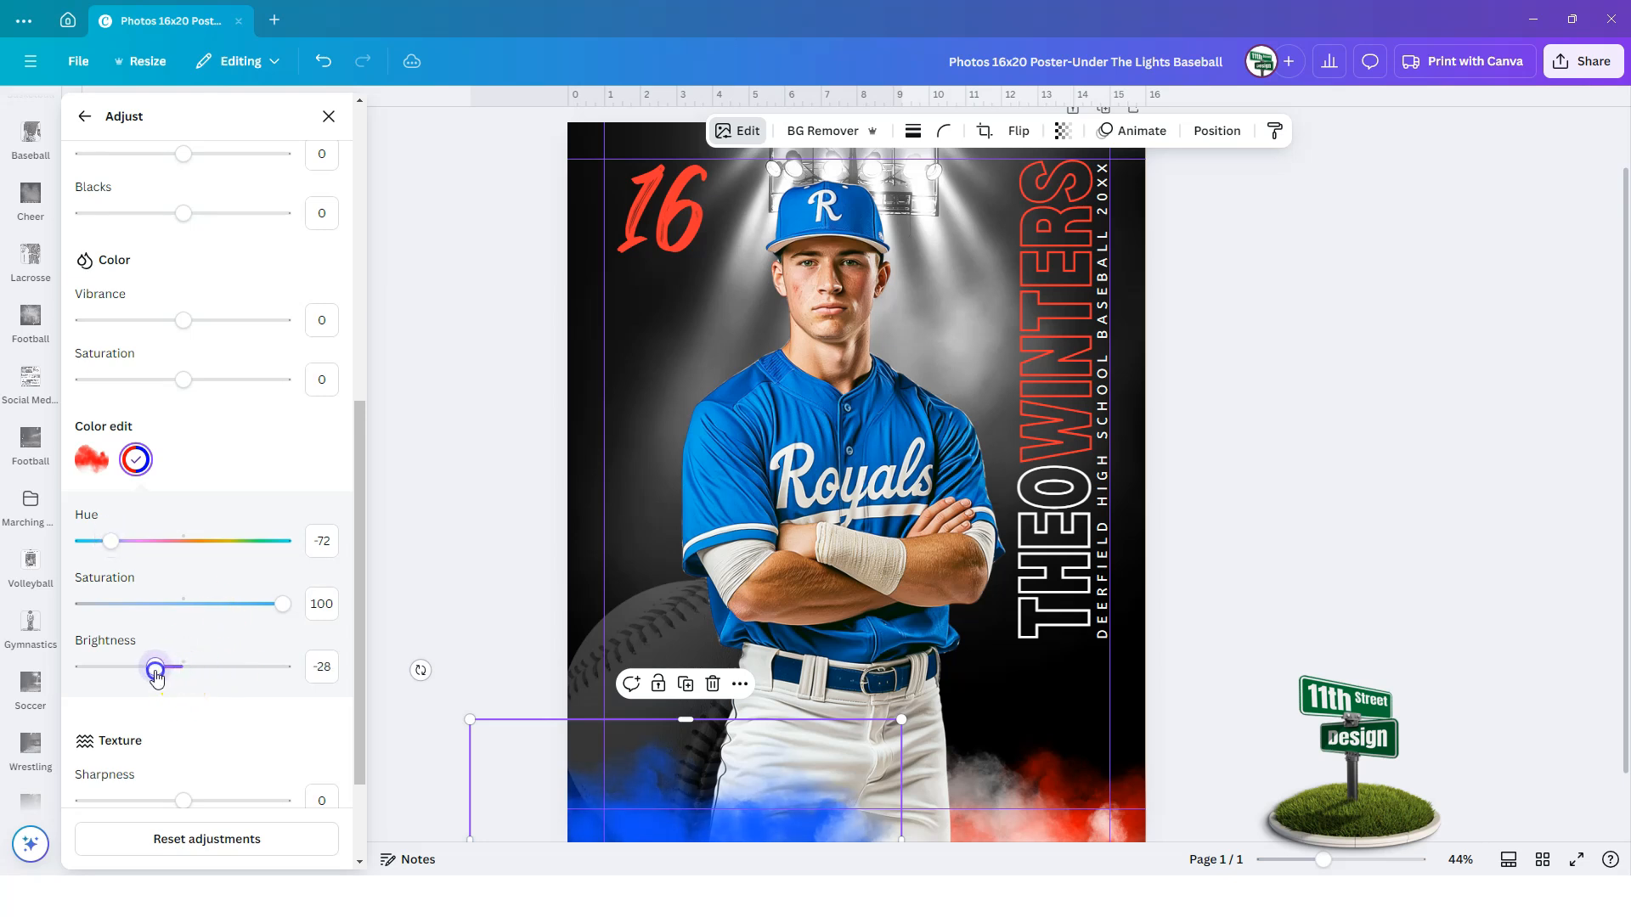
{"action": "left_click_drag", "start_coordinate": [160, 674], "coordinate": [168, 675]}
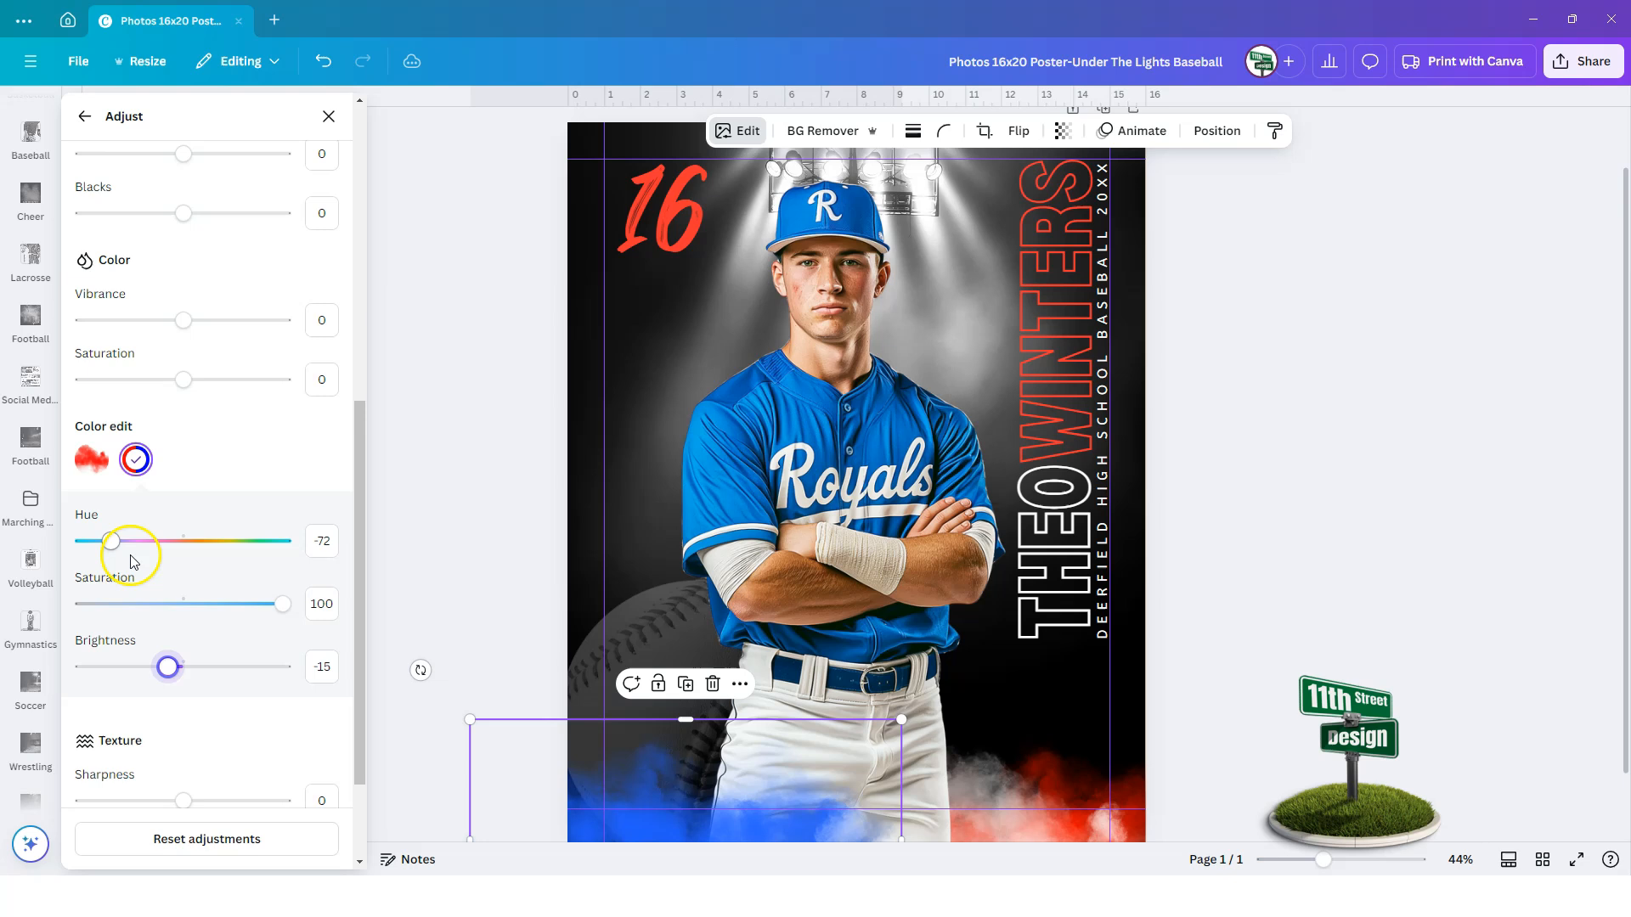
{"action": "left_click_drag", "start_coordinate": [110, 540], "coordinate": [120, 545]}
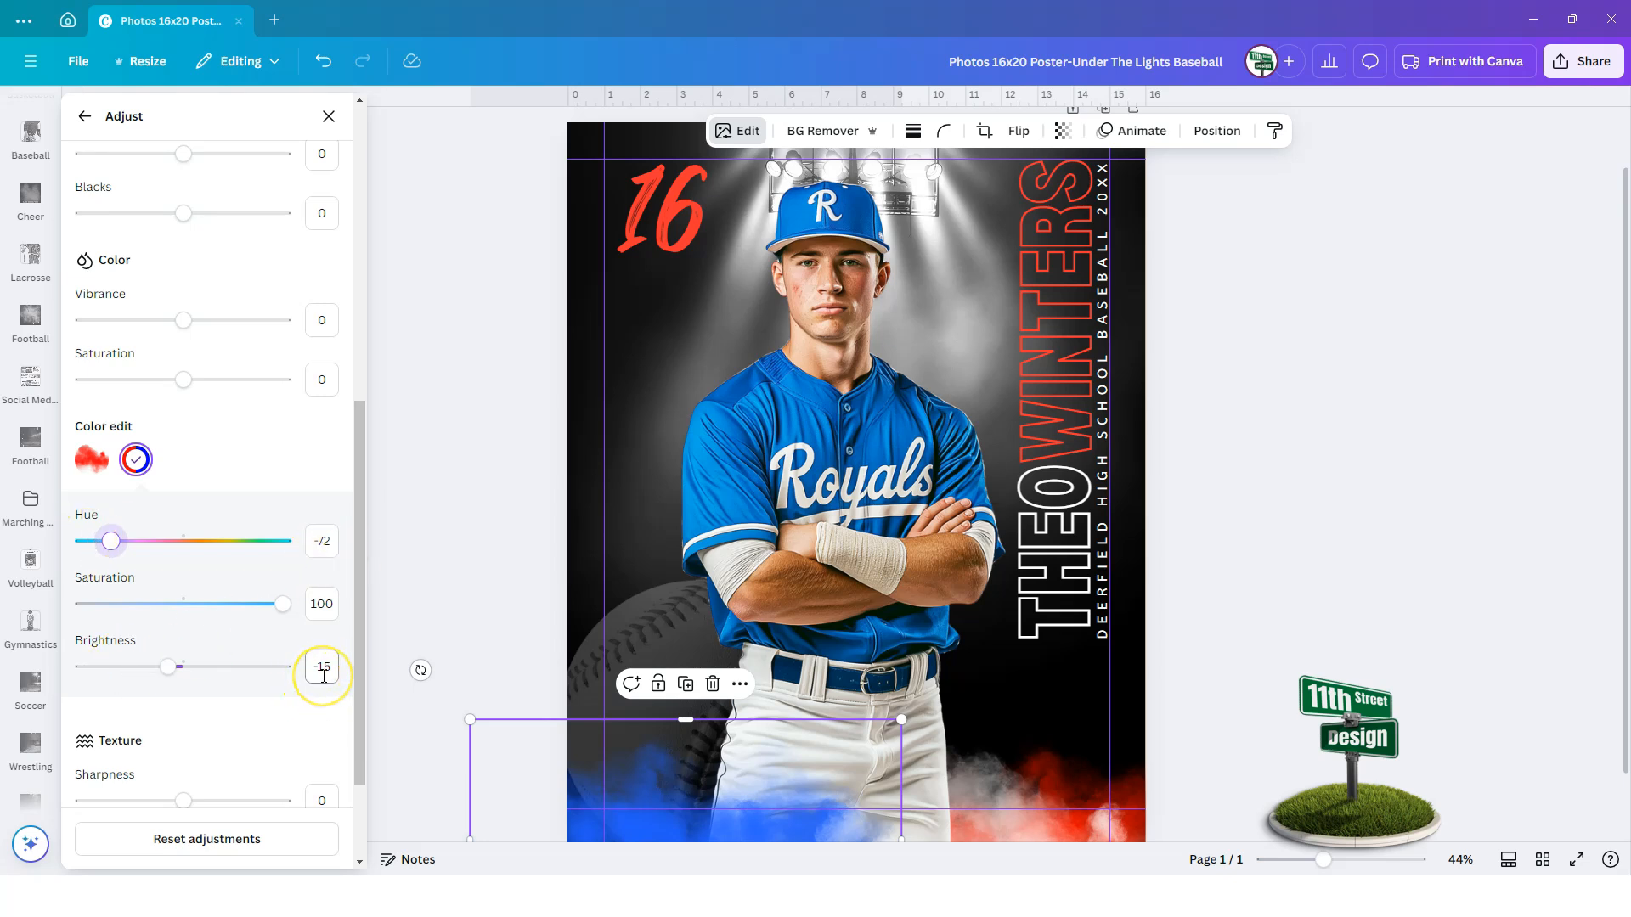
Select the bottom-right red smoke through the layers list and open its colour adjustments
{"action": "left_click", "coordinate": [1064, 774]}
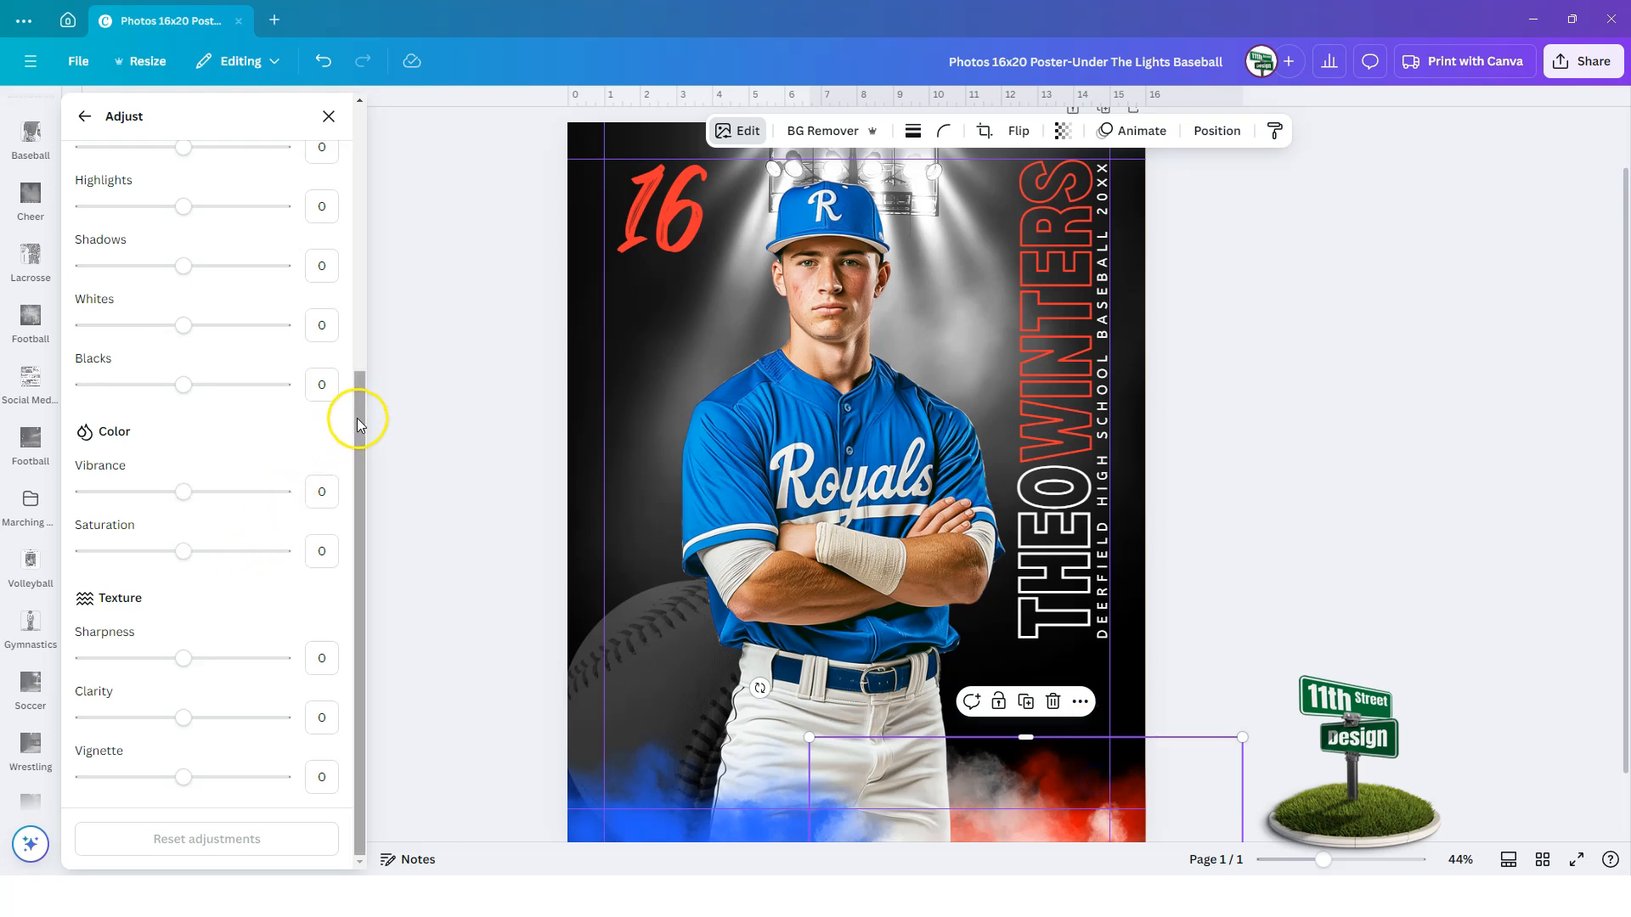
{"action": "left_click_drag", "start_coordinate": [358, 421], "coordinate": [365, 350]}
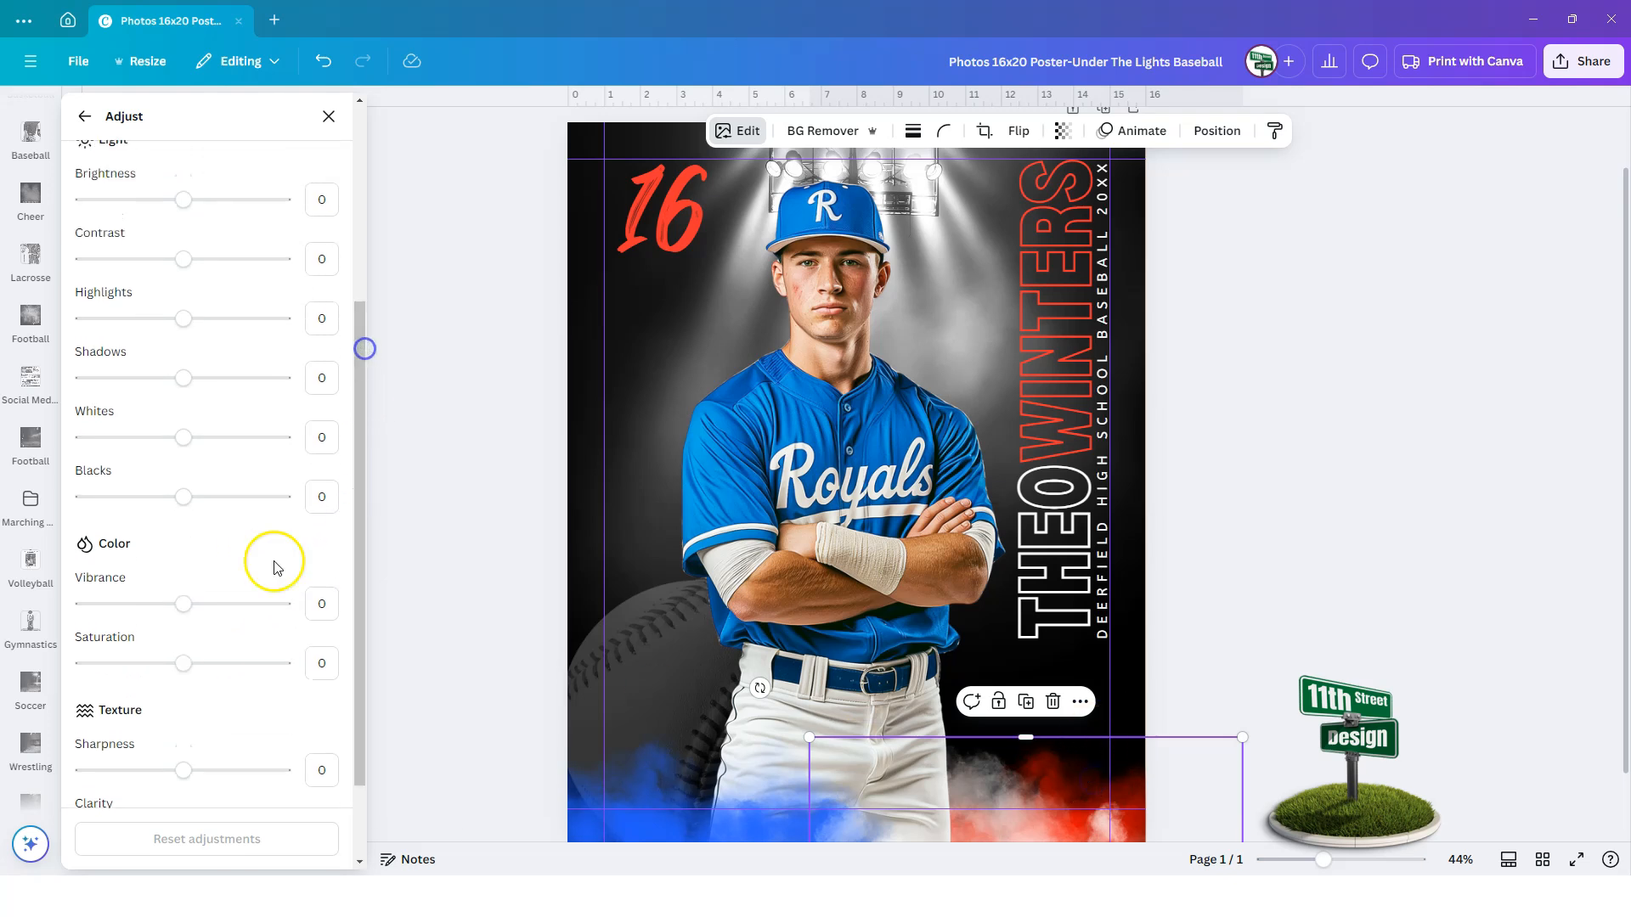
{"action": "mouse_move", "coordinate": [366, 472]}
{"action": "left_mouse_down"}
{"action": "mouse_move", "coordinate": [365, 410]}
{"action": "mouse_move", "coordinate": [367, 714]}
{"action": "left_mouse_up"}
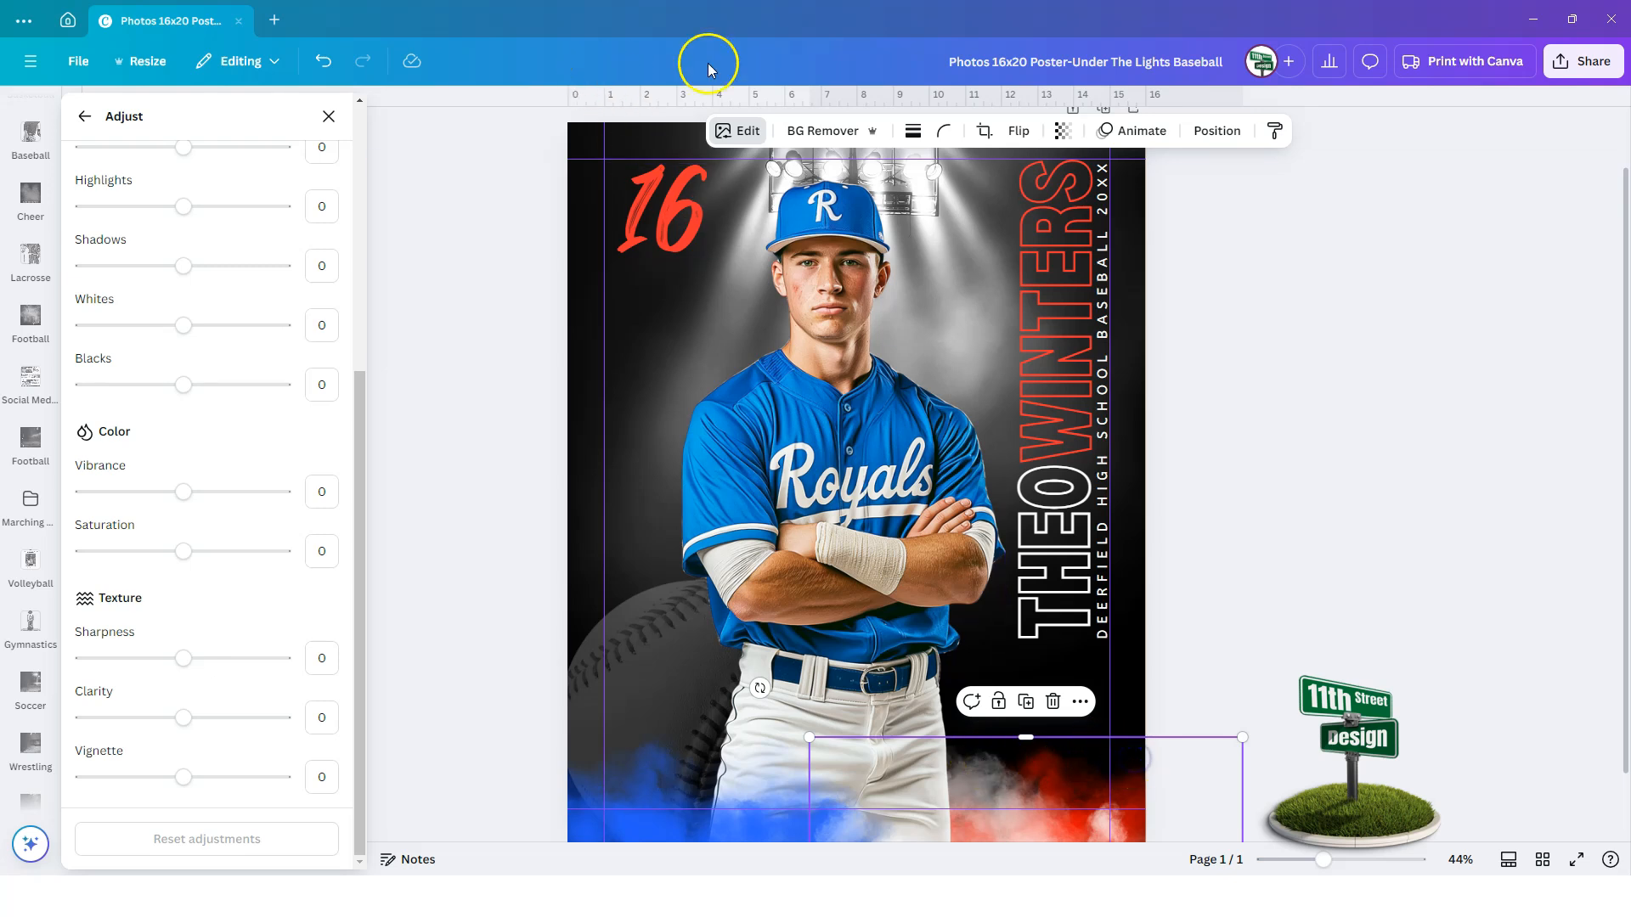
{"action": "left_click", "coordinate": [1217, 131]}
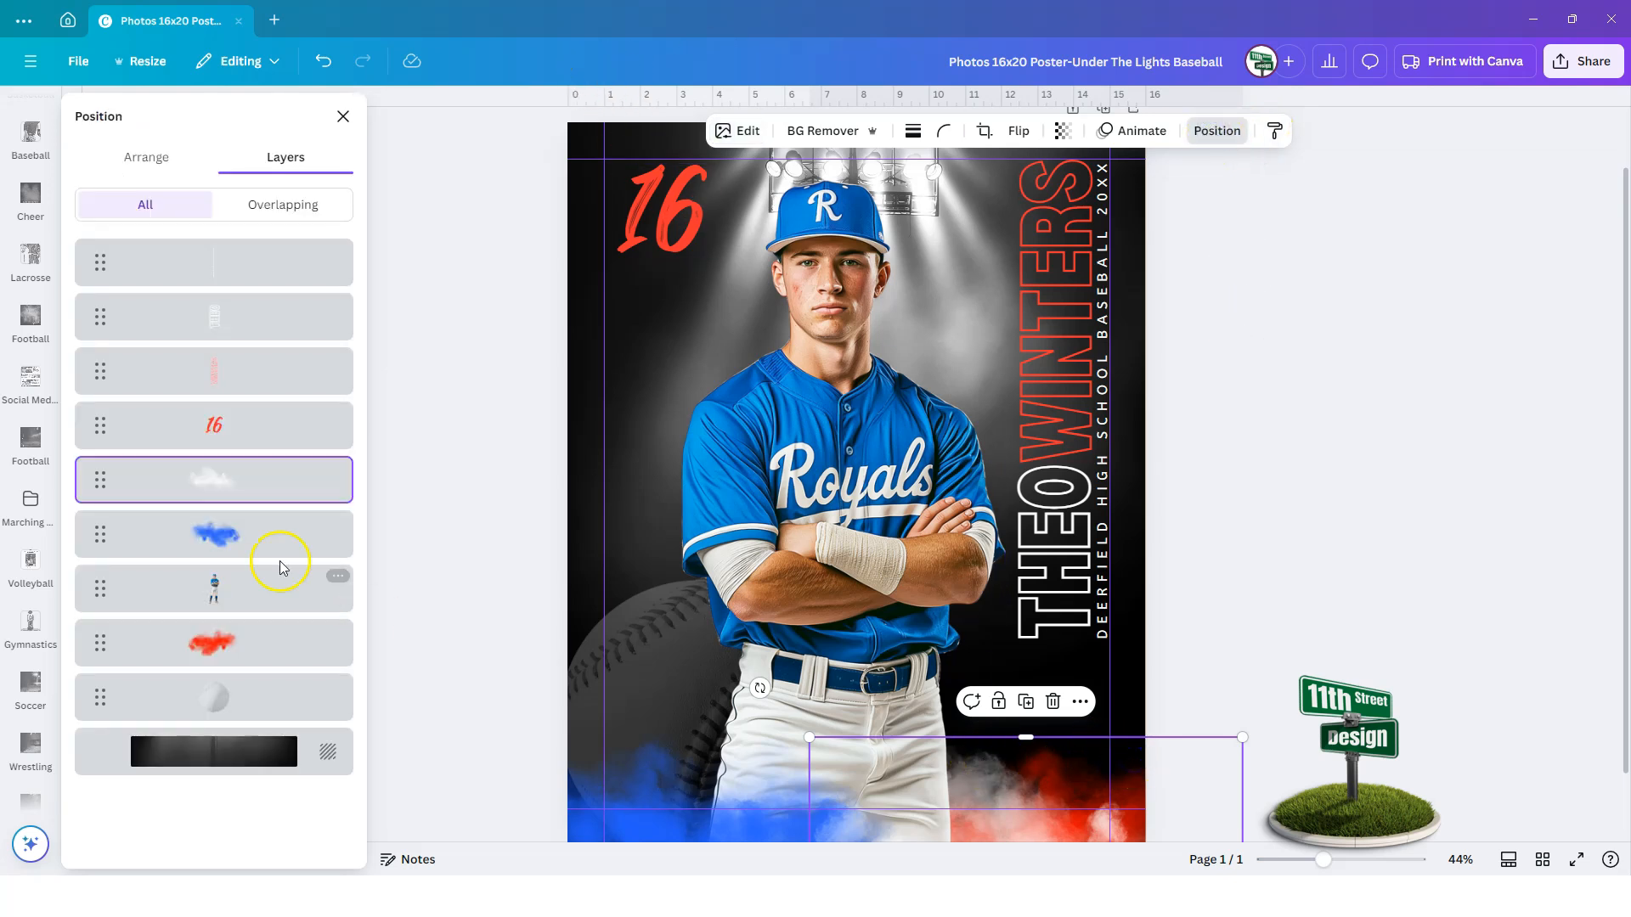
{"action": "mouse_move", "coordinate": [213, 644]}
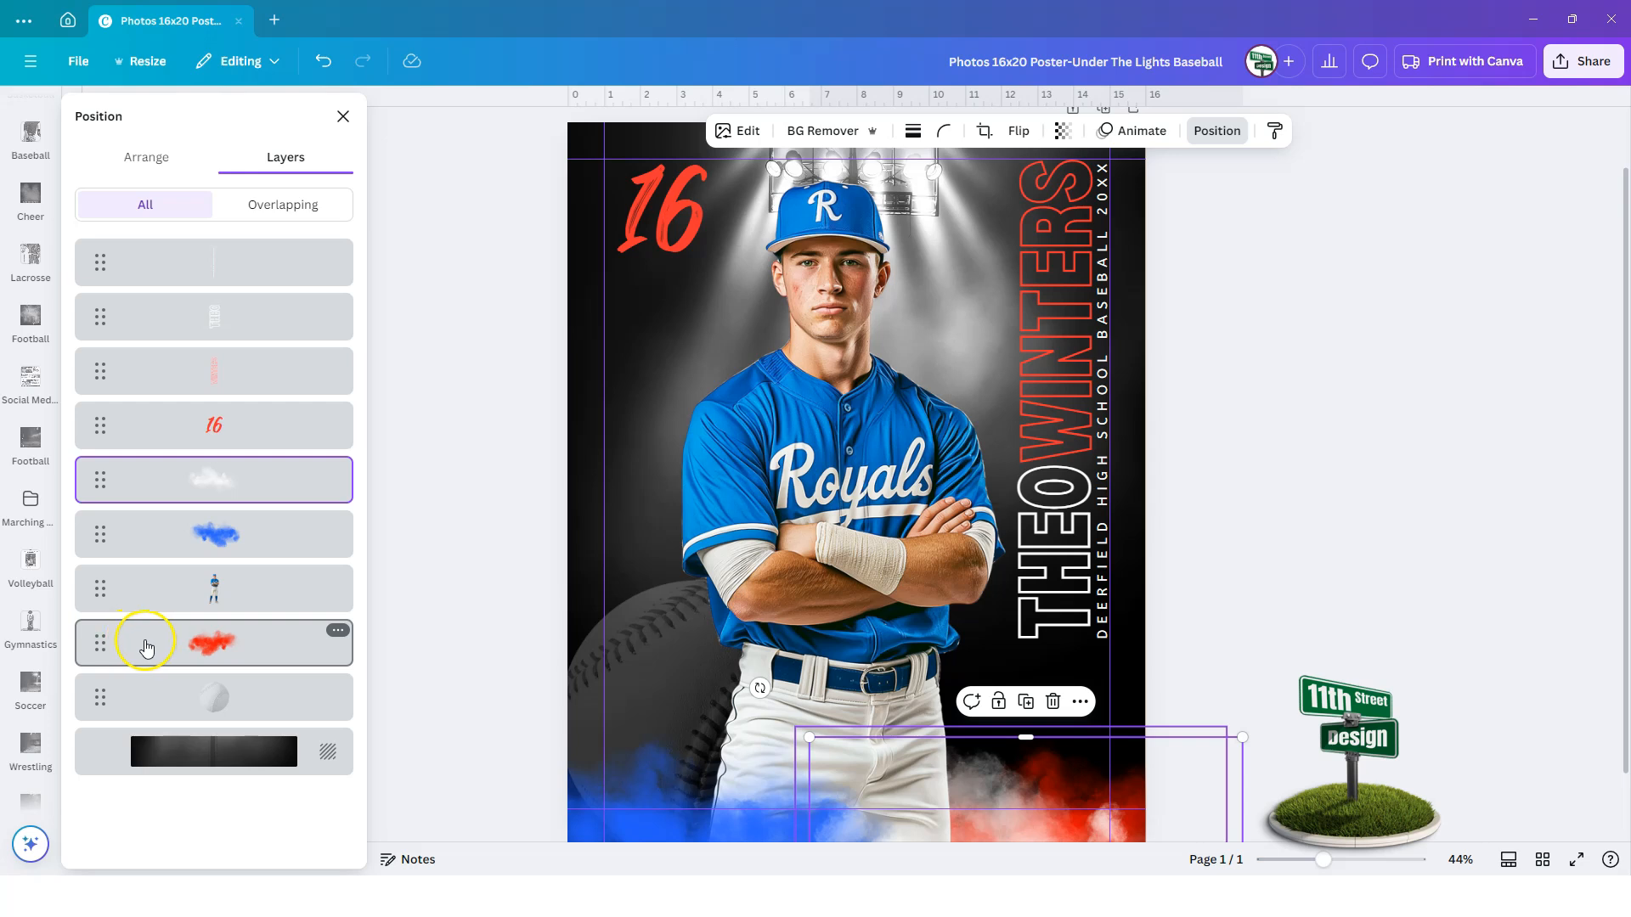
{"action": "left_click", "coordinate": [147, 647]}
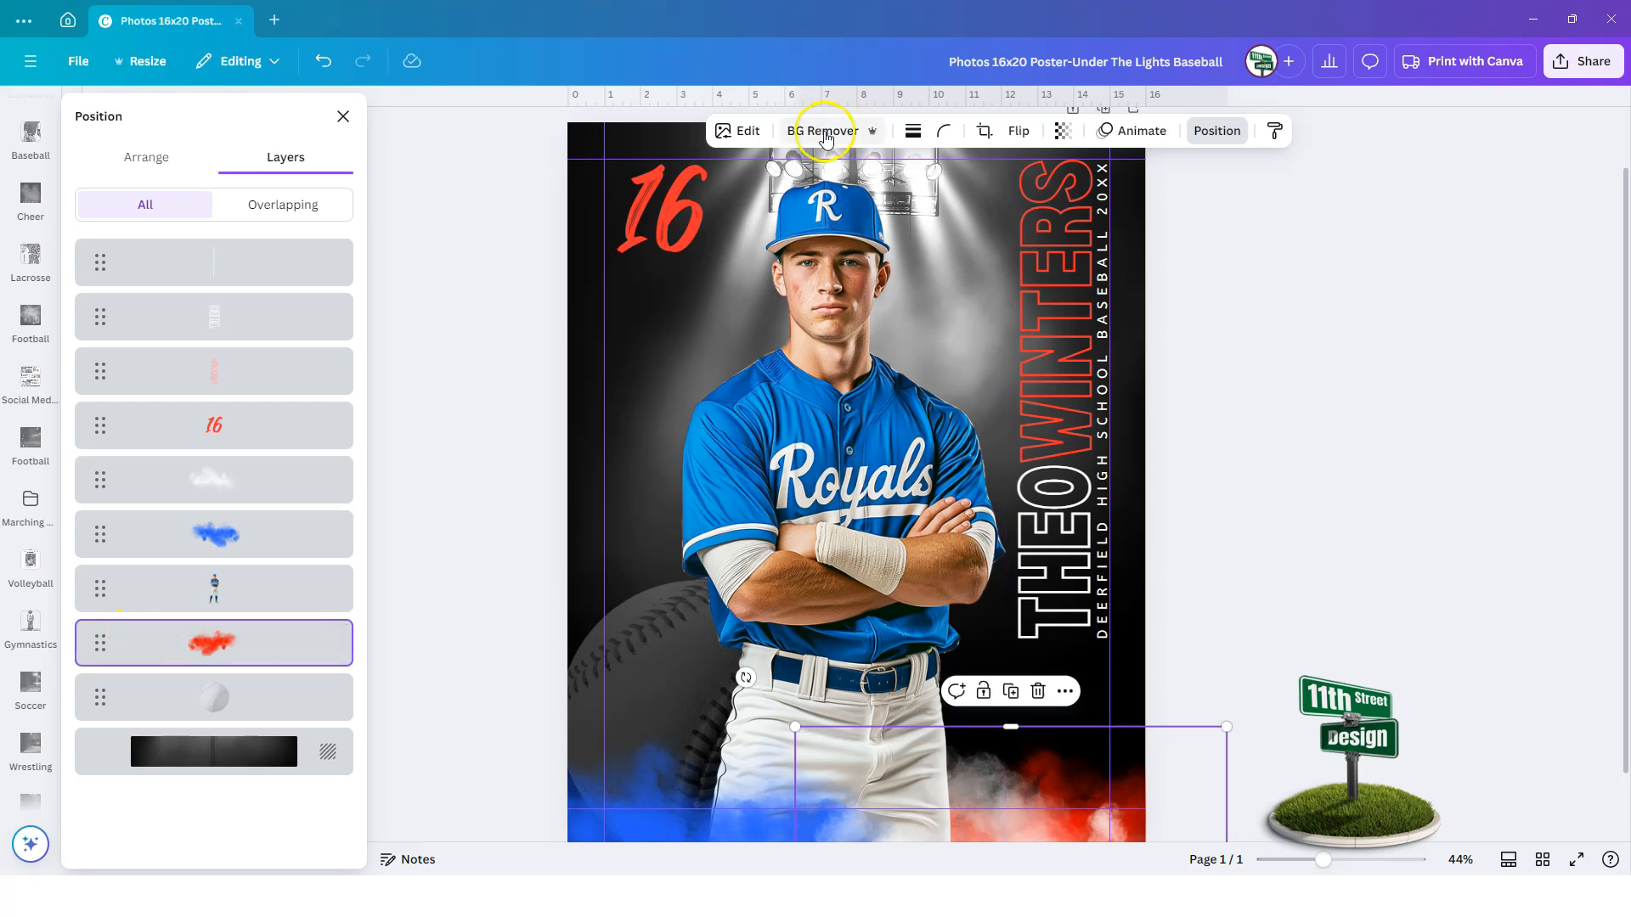
{"action": "left_click", "coordinate": [742, 132]}
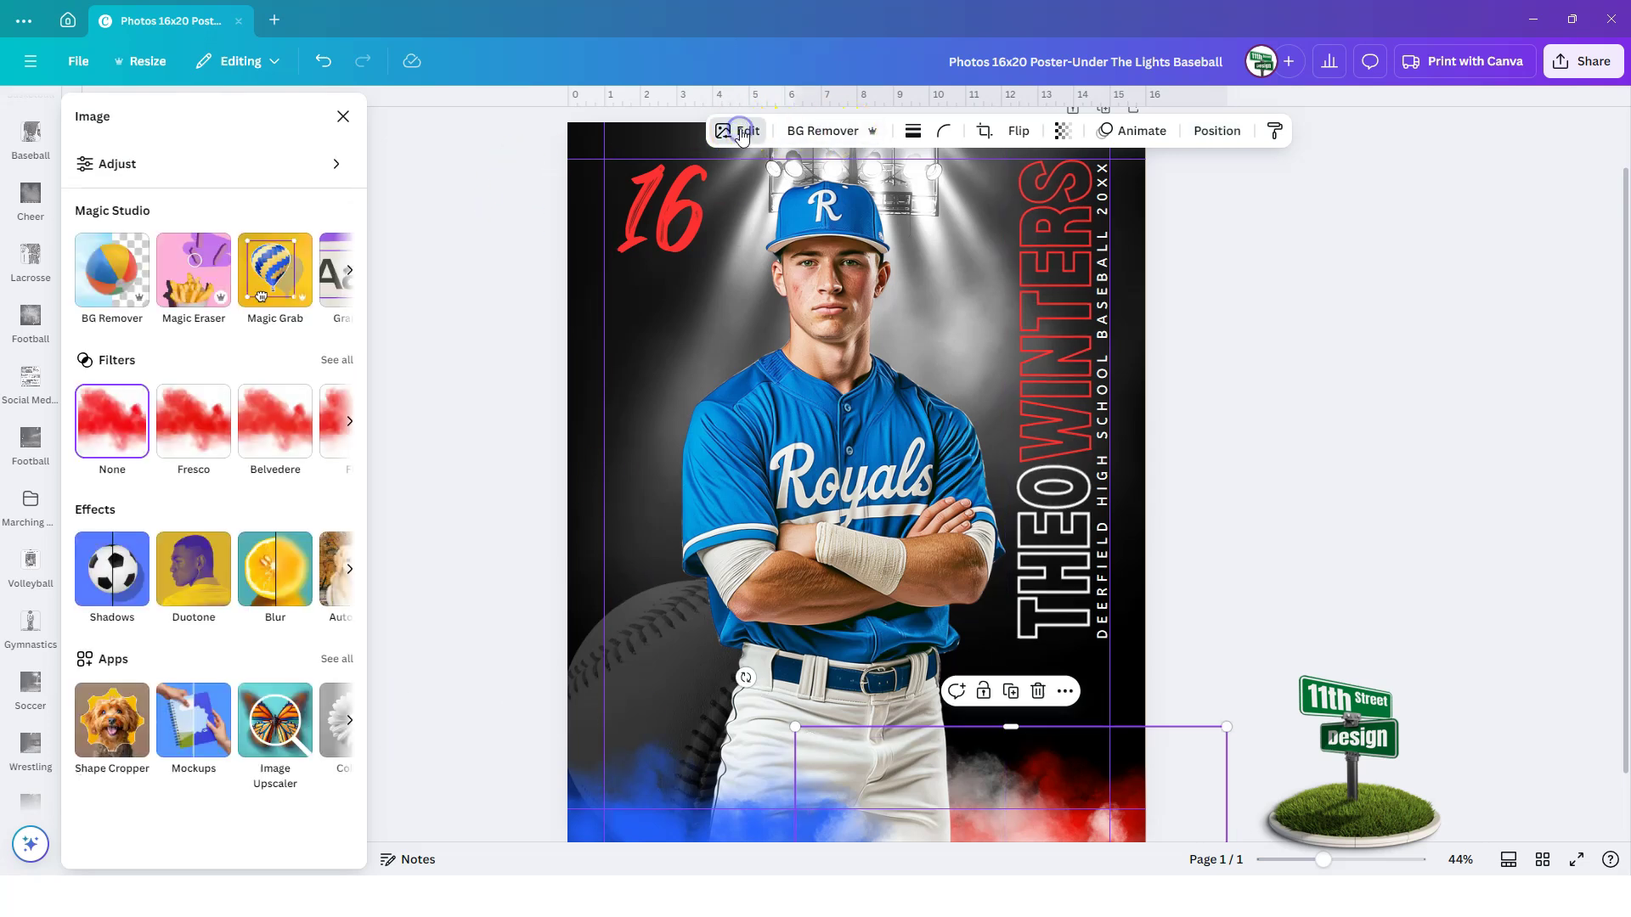
{"action": "left_click", "coordinate": [118, 164]}
{"action": "scroll", "coordinate": [236, 561], "scroll_direction": "down", "scroll_amount": 5}
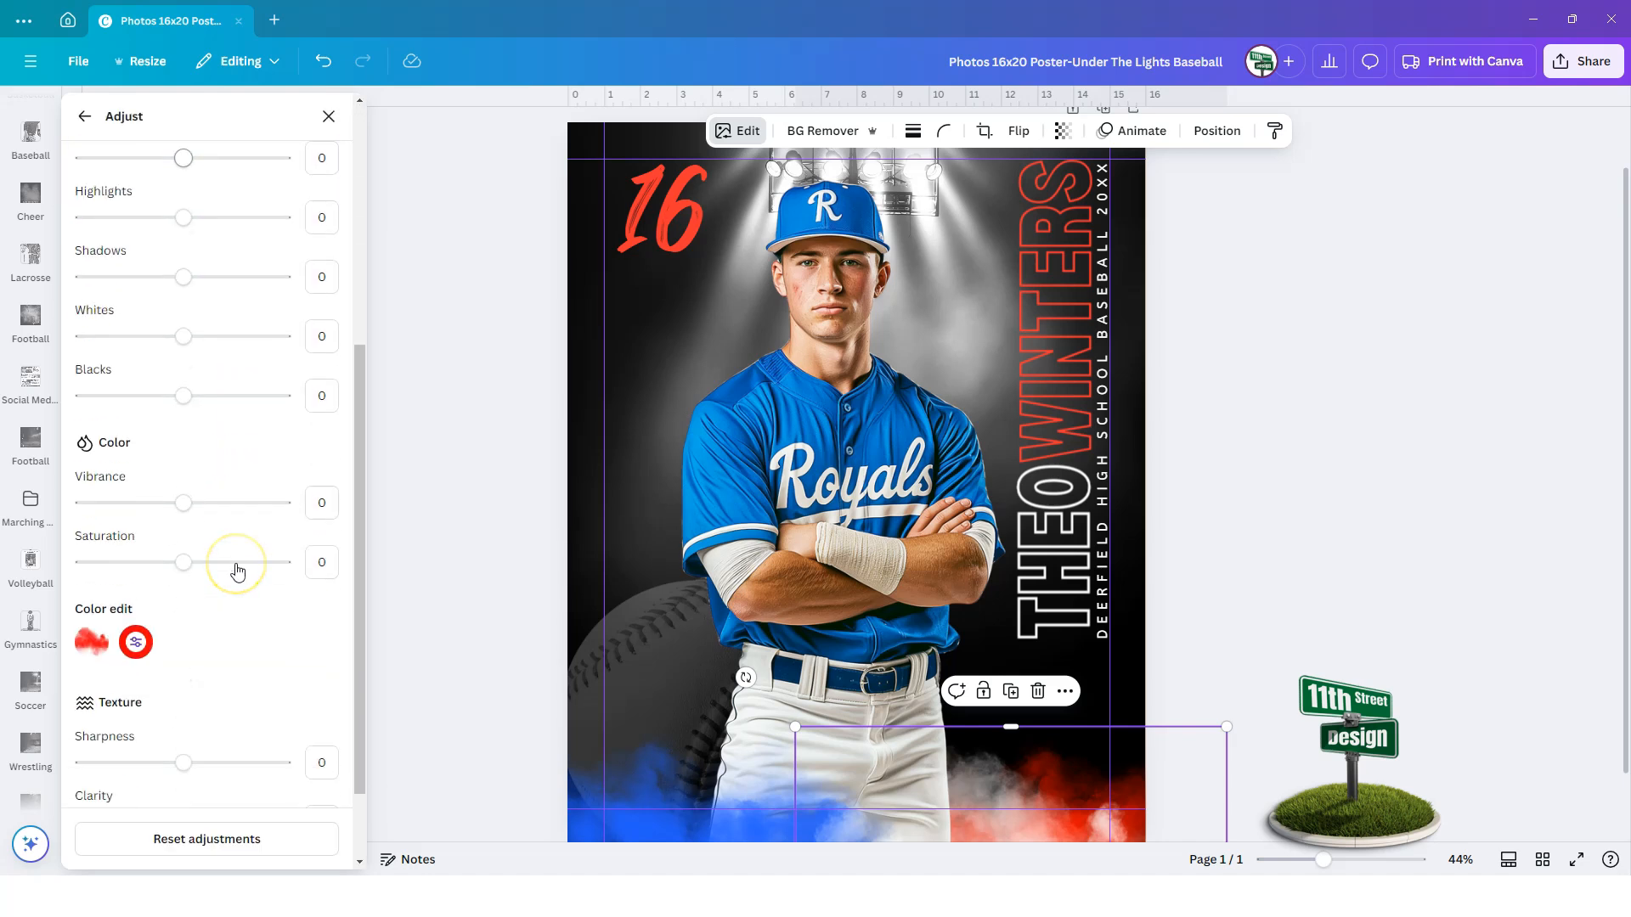
{"action": "scroll", "coordinate": [204, 561], "scroll_direction": "down", "scroll_amount": 2}
Recolour the right smoke blue with Hue -72 and Brightness -15, matching the left
{"action": "left_click", "coordinate": [135, 549]}
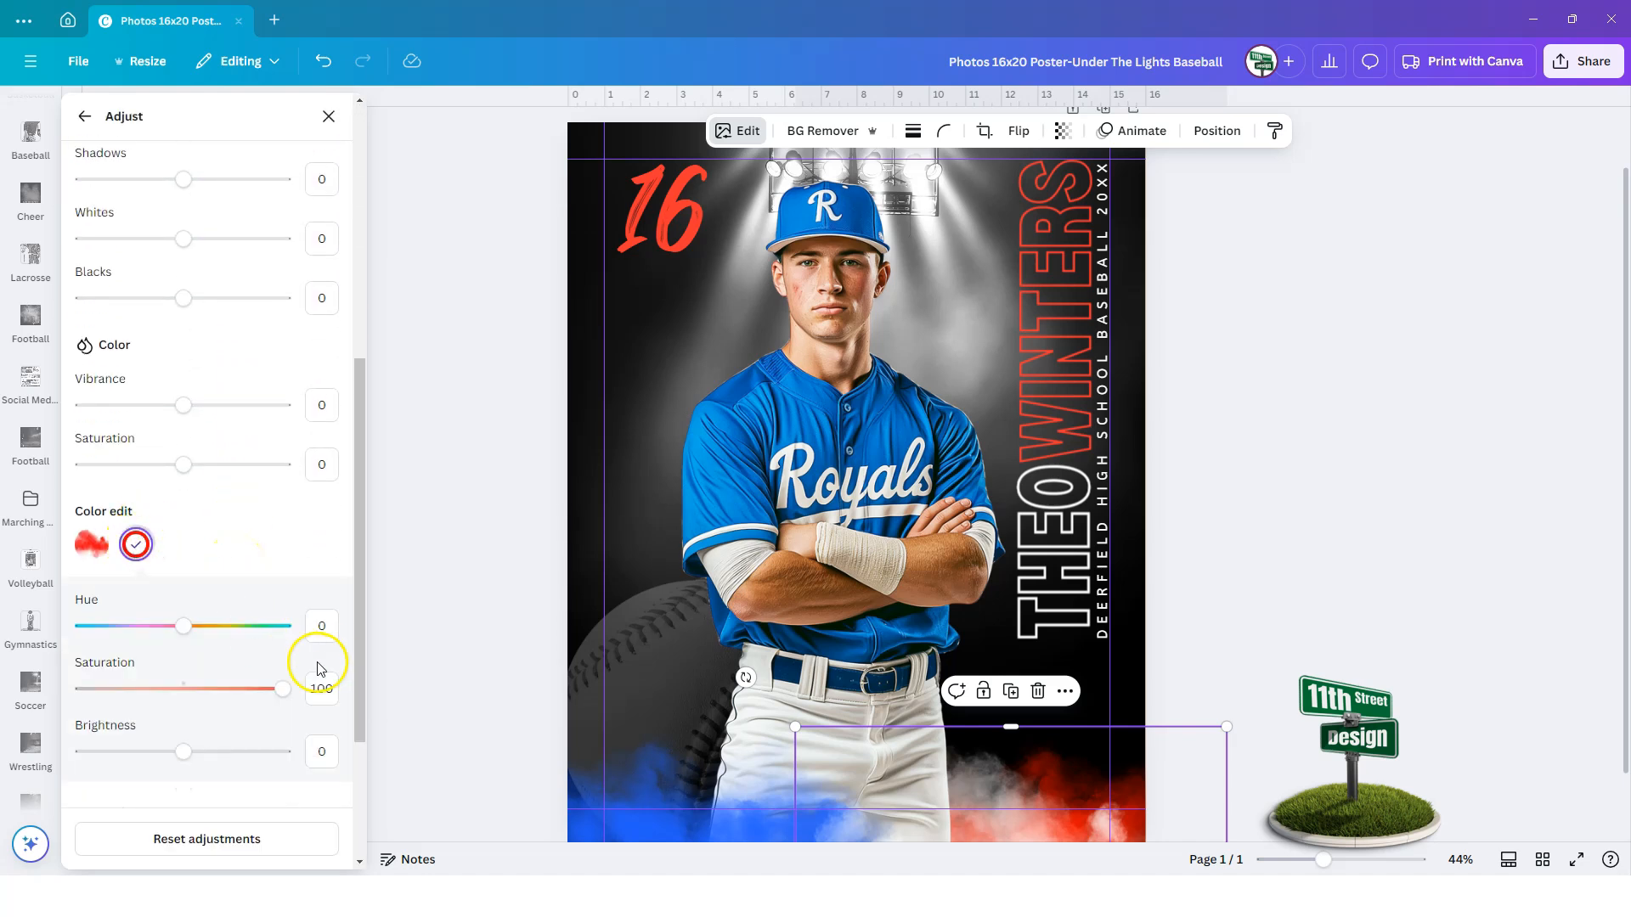
{"action": "left_click", "coordinate": [321, 625]}
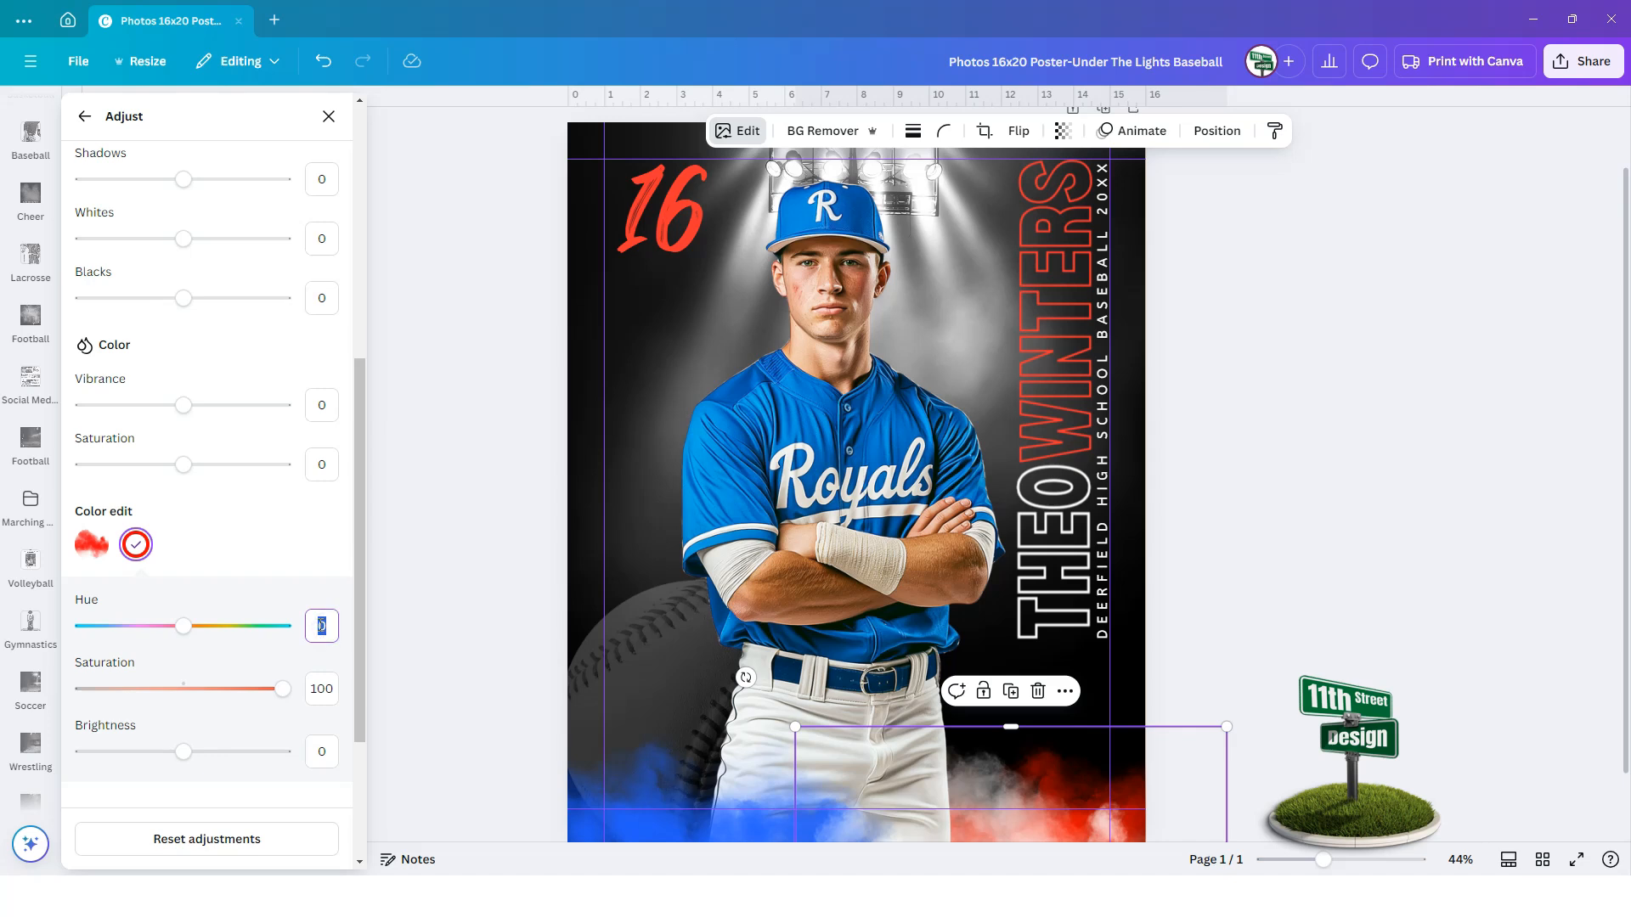
{"action": "type", "text": "-3-72"}
{"action": "left_click", "coordinate": [313, 749]}
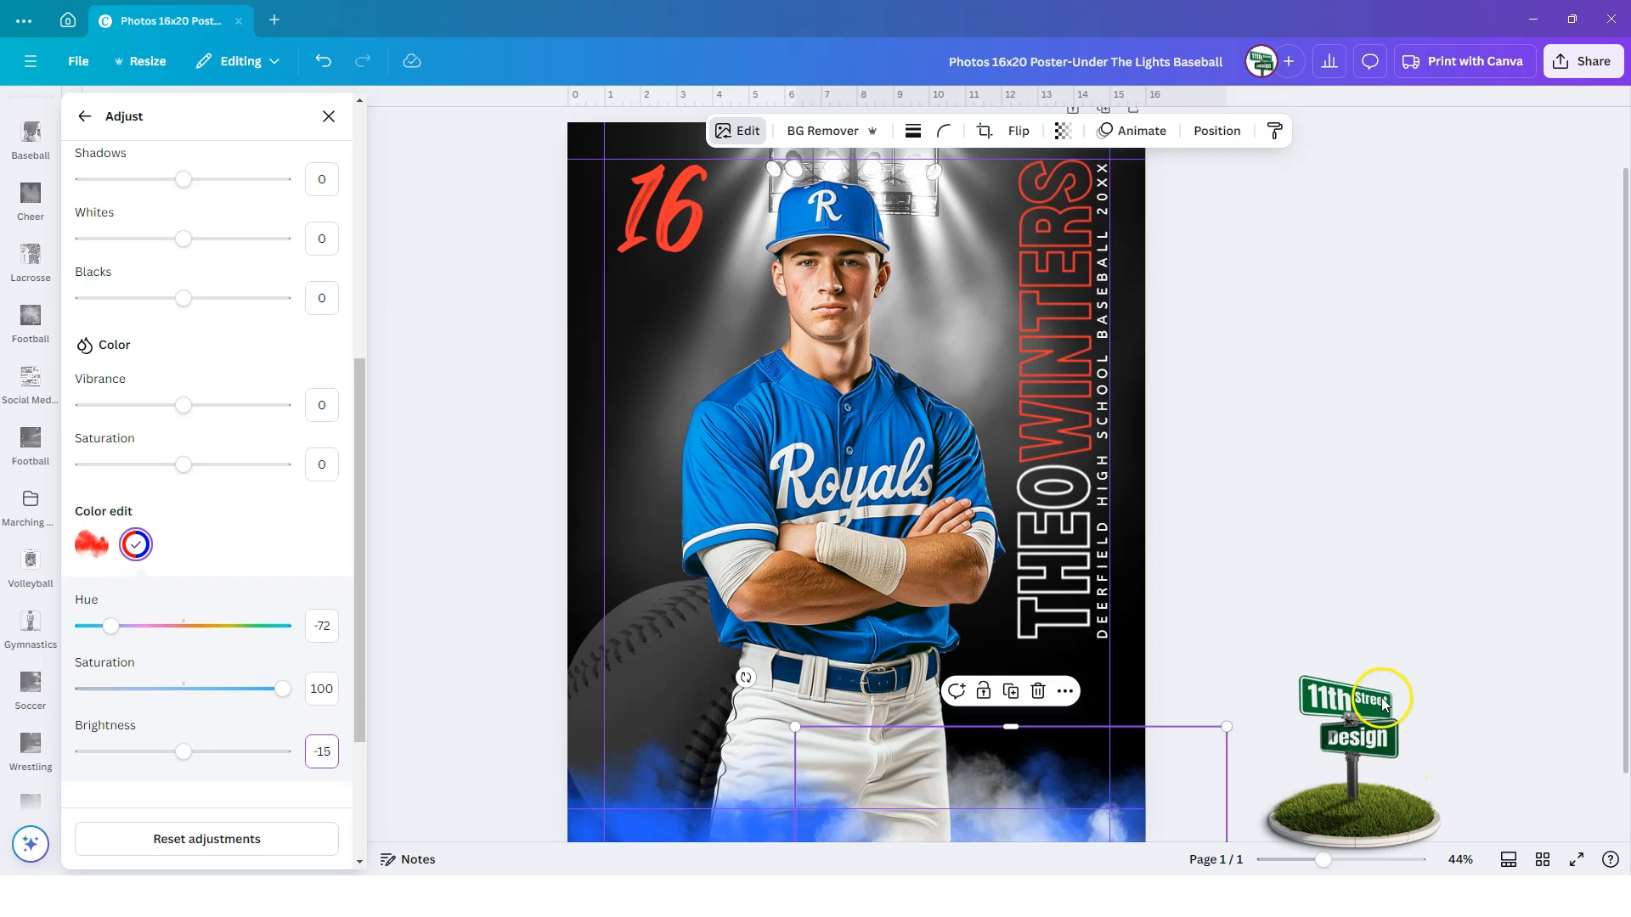
{"action": "left_click", "coordinate": [1282, 616]}
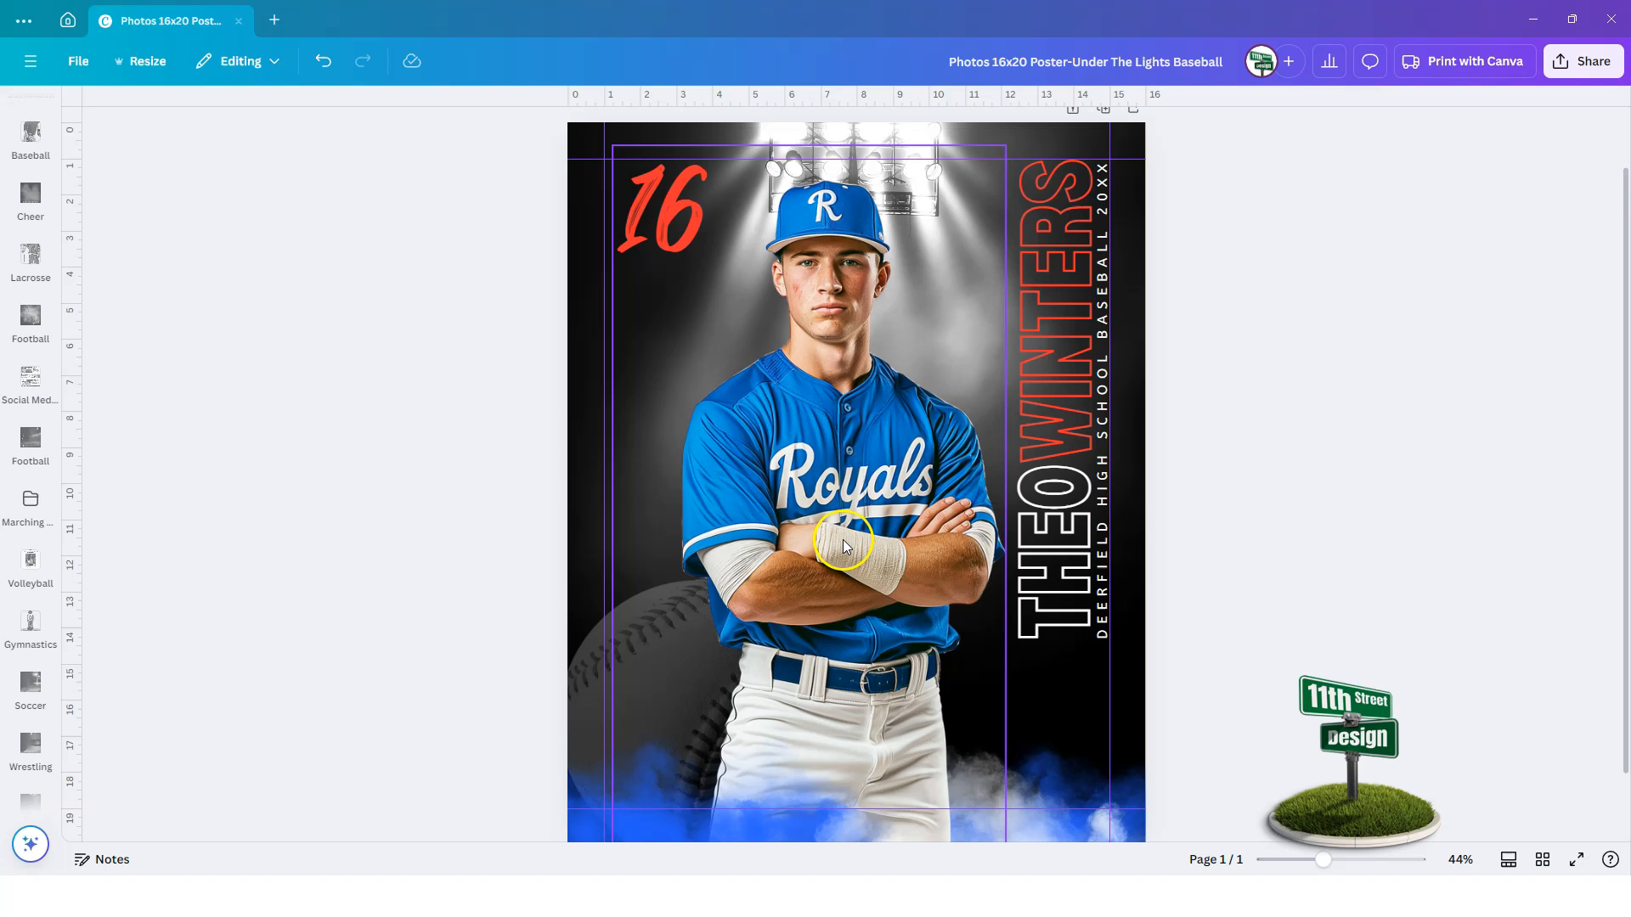
Replace the player number 16 with 23
{"action": "left_click", "coordinate": [548, 415]}
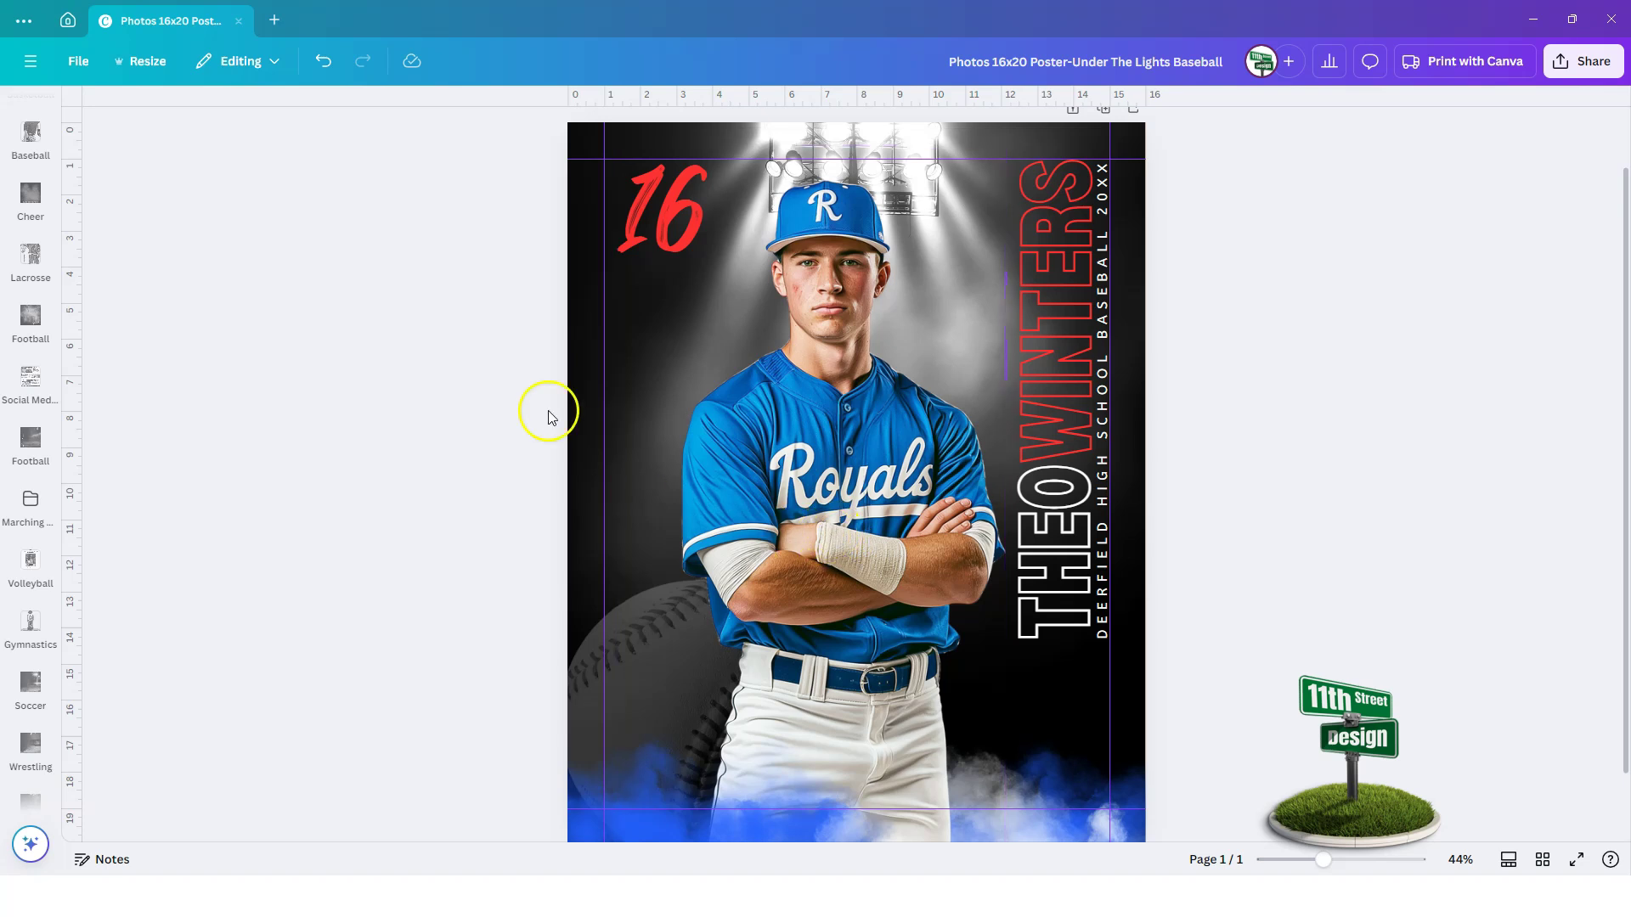
{"action": "left_click", "coordinate": [652, 210]}
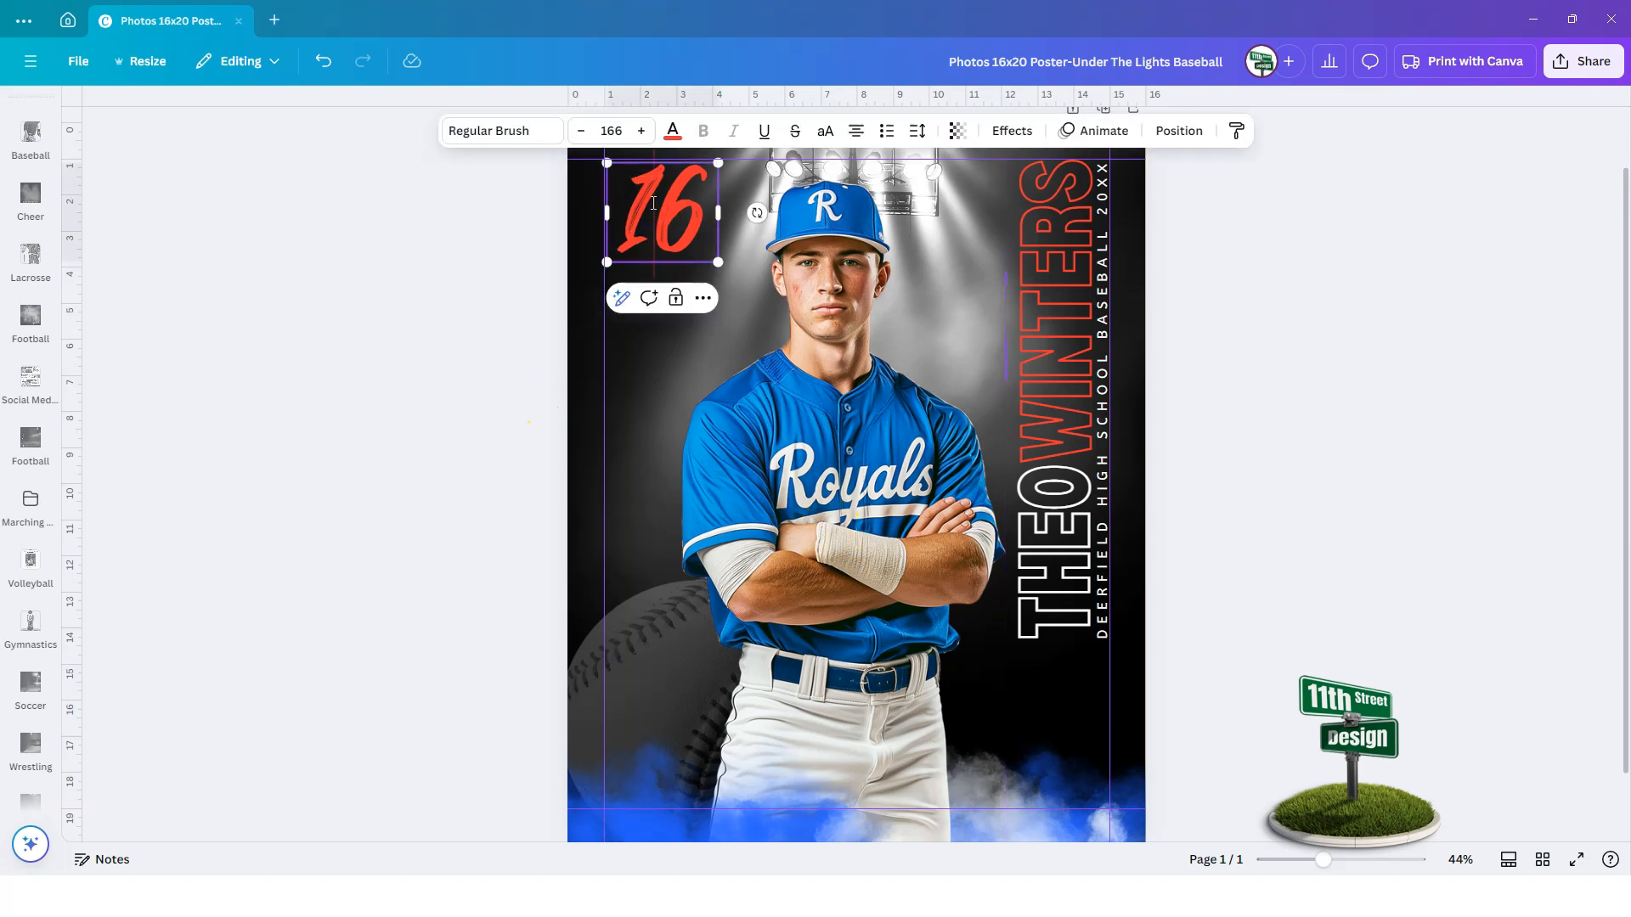
{"action": "double_click", "coordinate": [654, 203]}
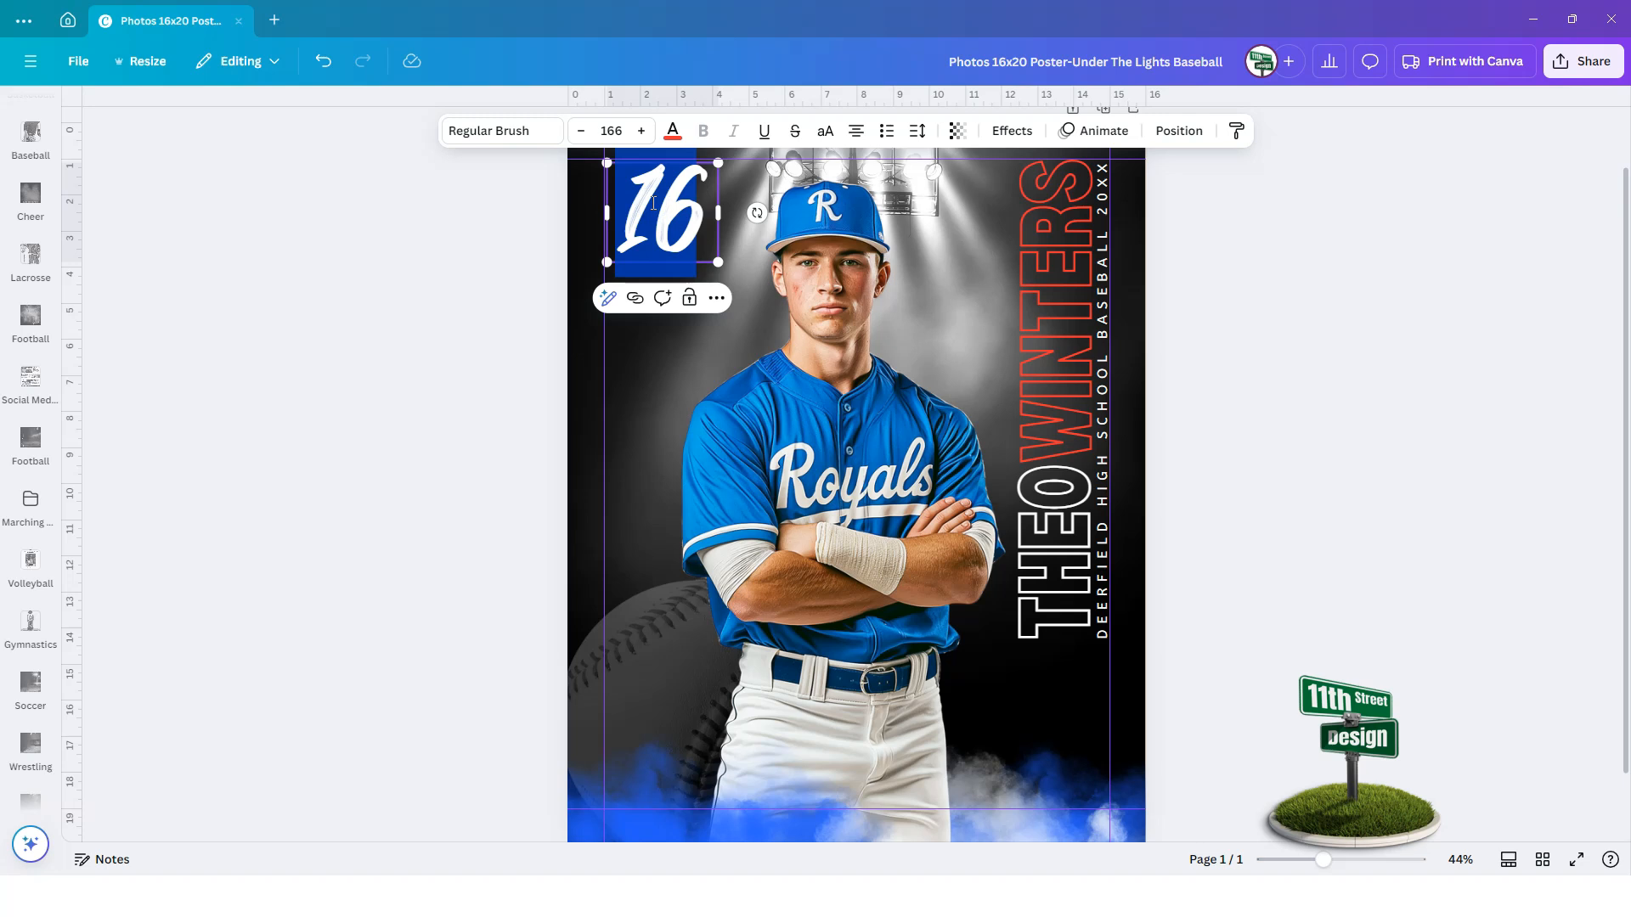
{"action": "type", "text": "23"}
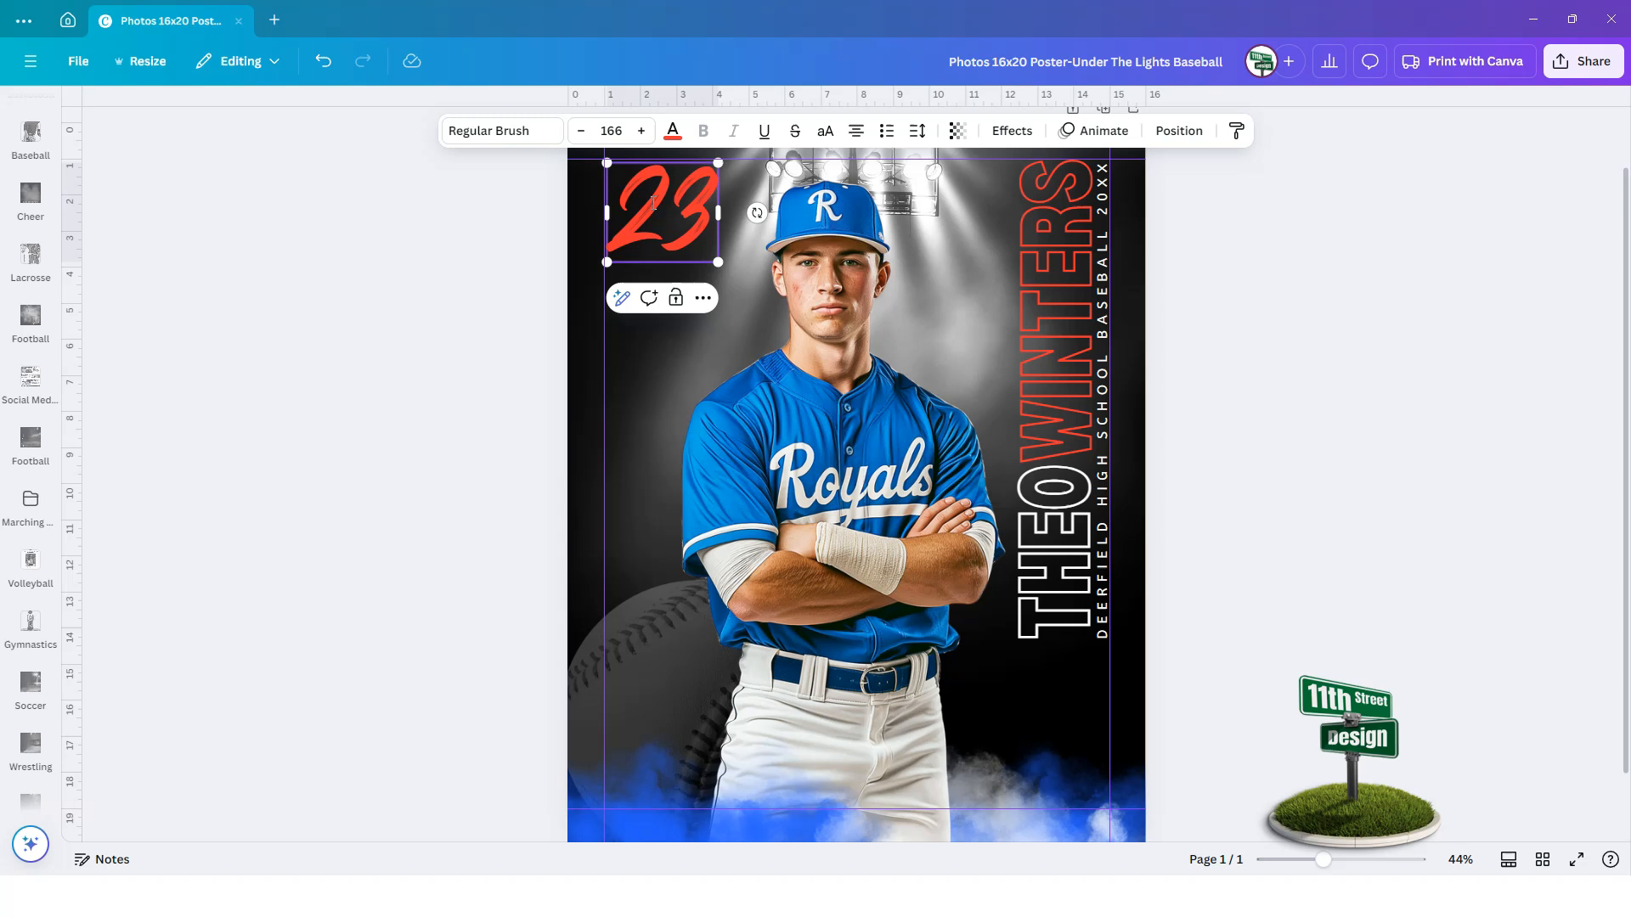
Recolour the number 23 and all red text to the photo's blue #1572bc via Change all
{"action": "left_click", "coordinate": [673, 130]}
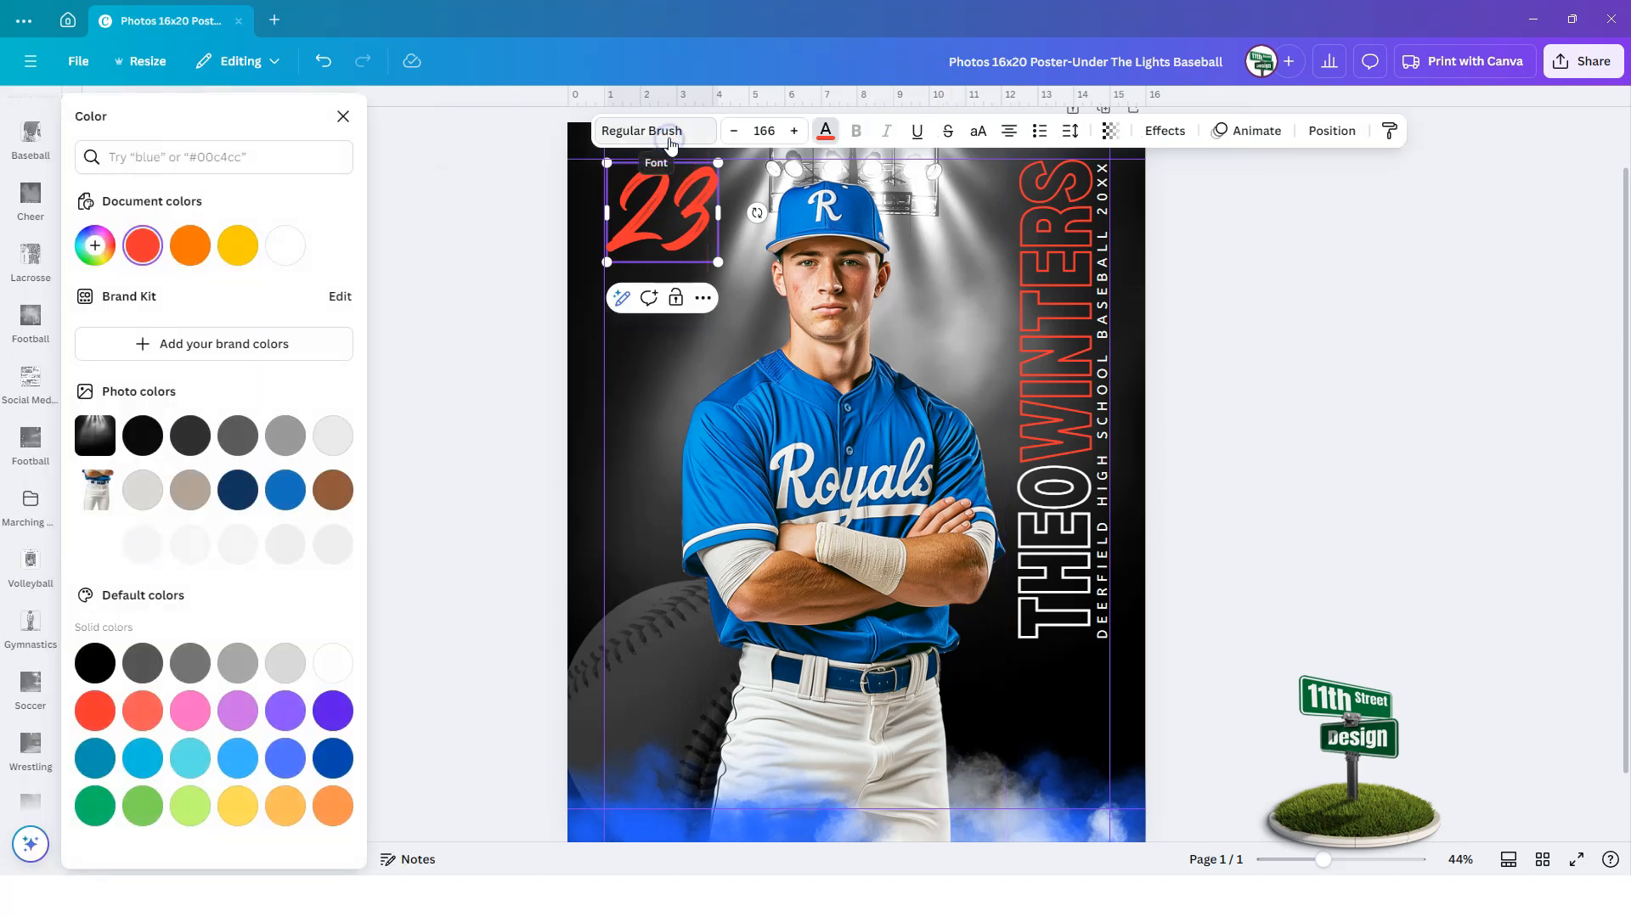
{"action": "left_click", "coordinate": [289, 491]}
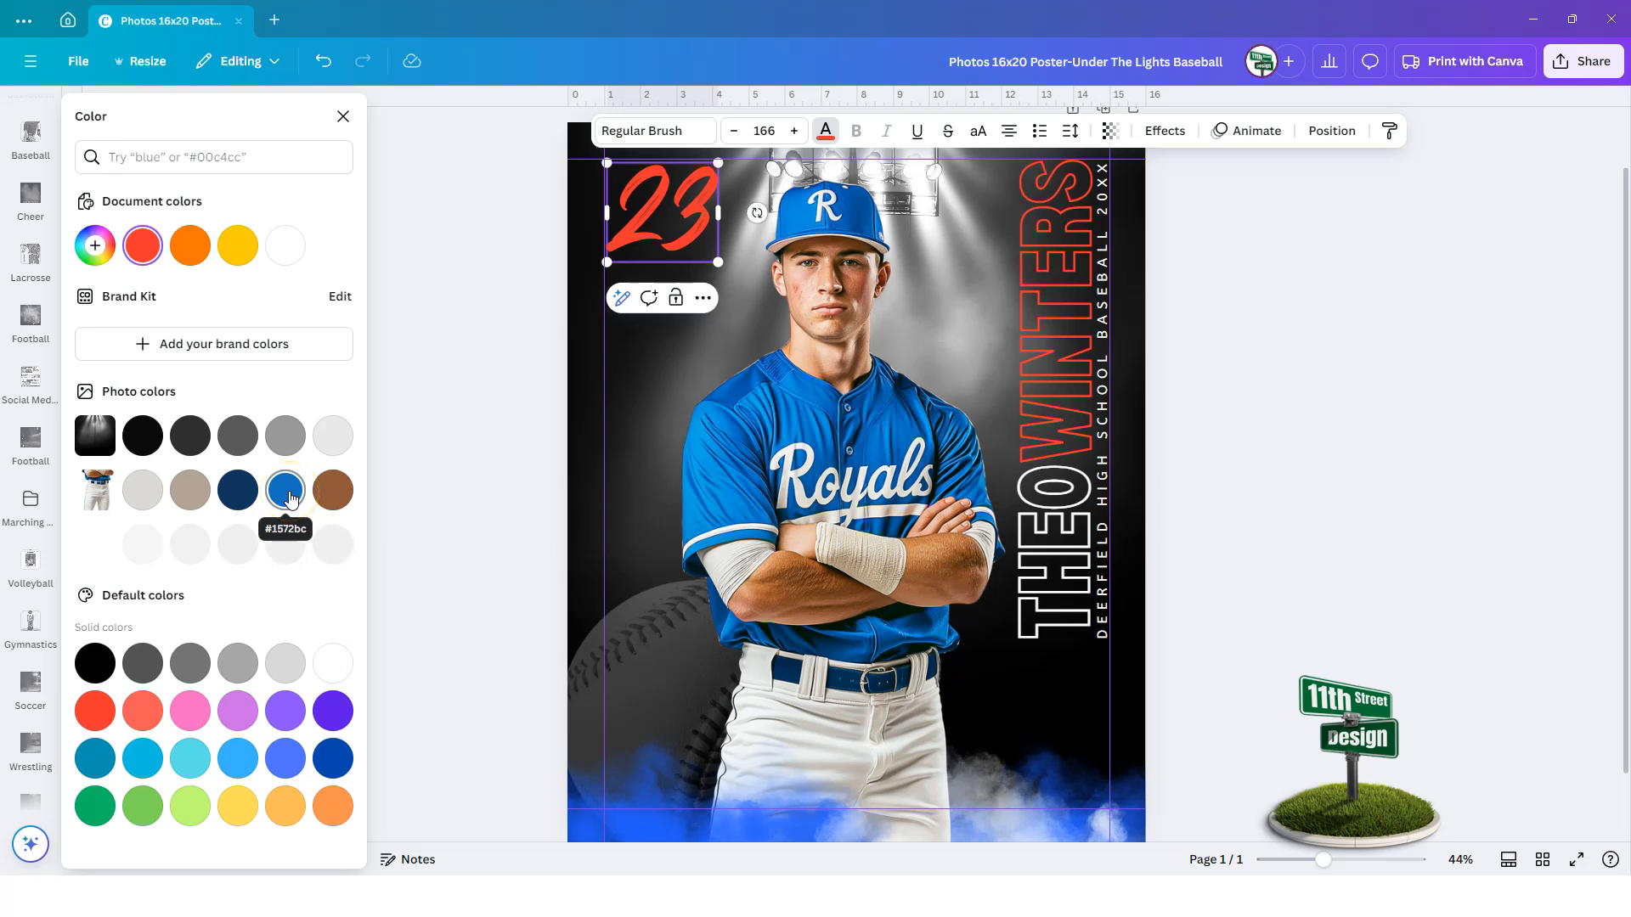
{"action": "left_click", "coordinate": [289, 491]}
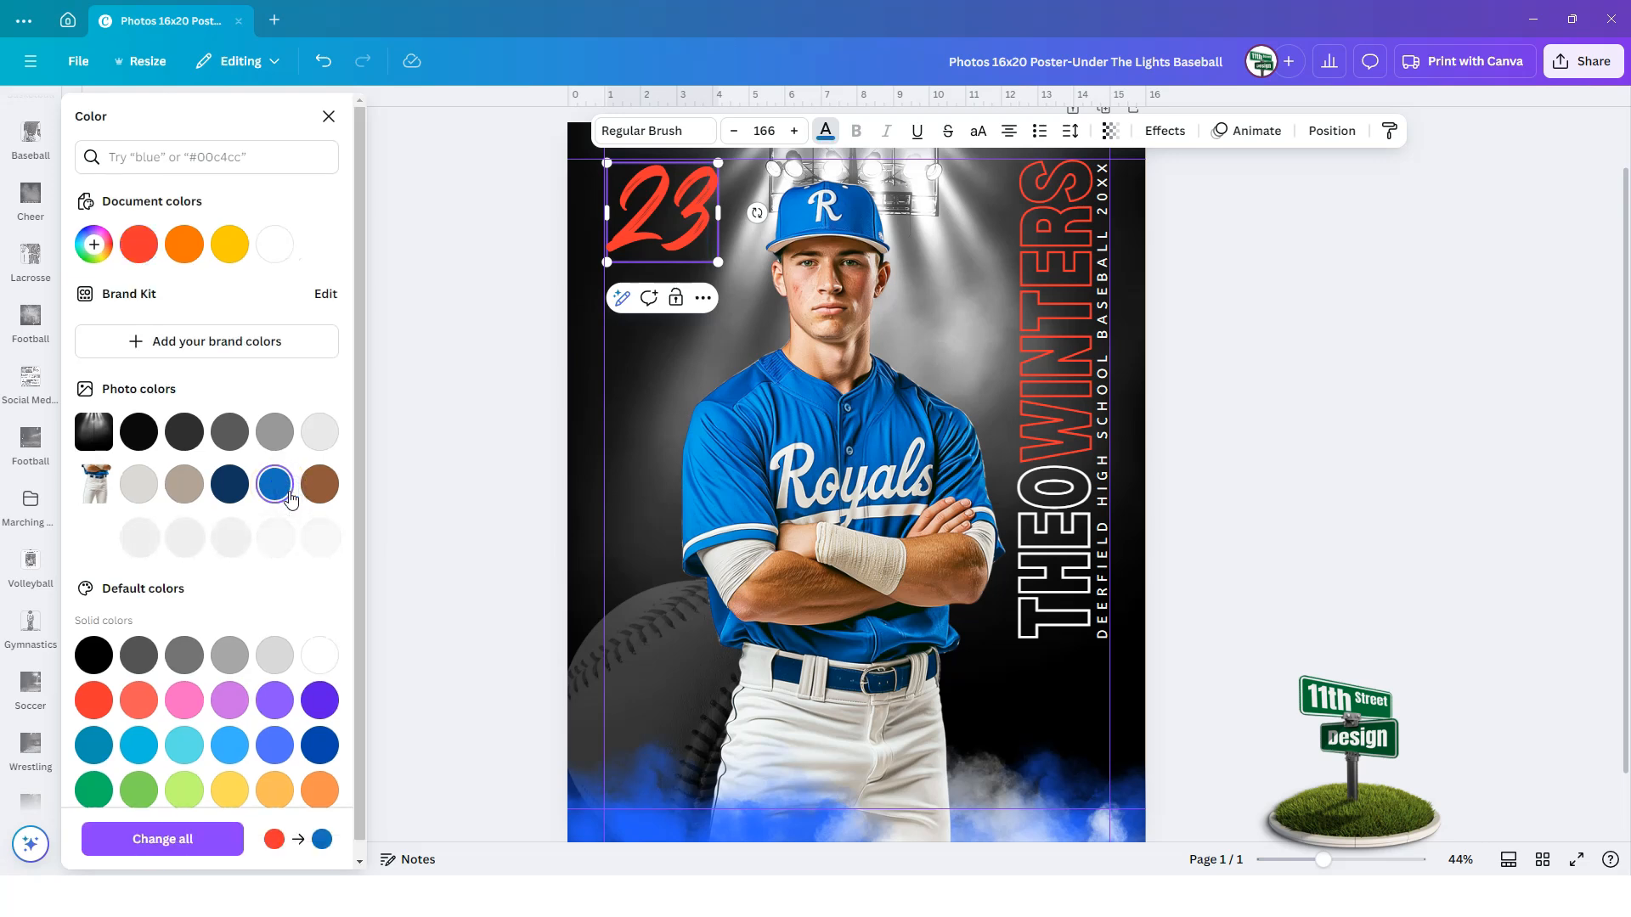
{"action": "left_click", "coordinate": [278, 485]}
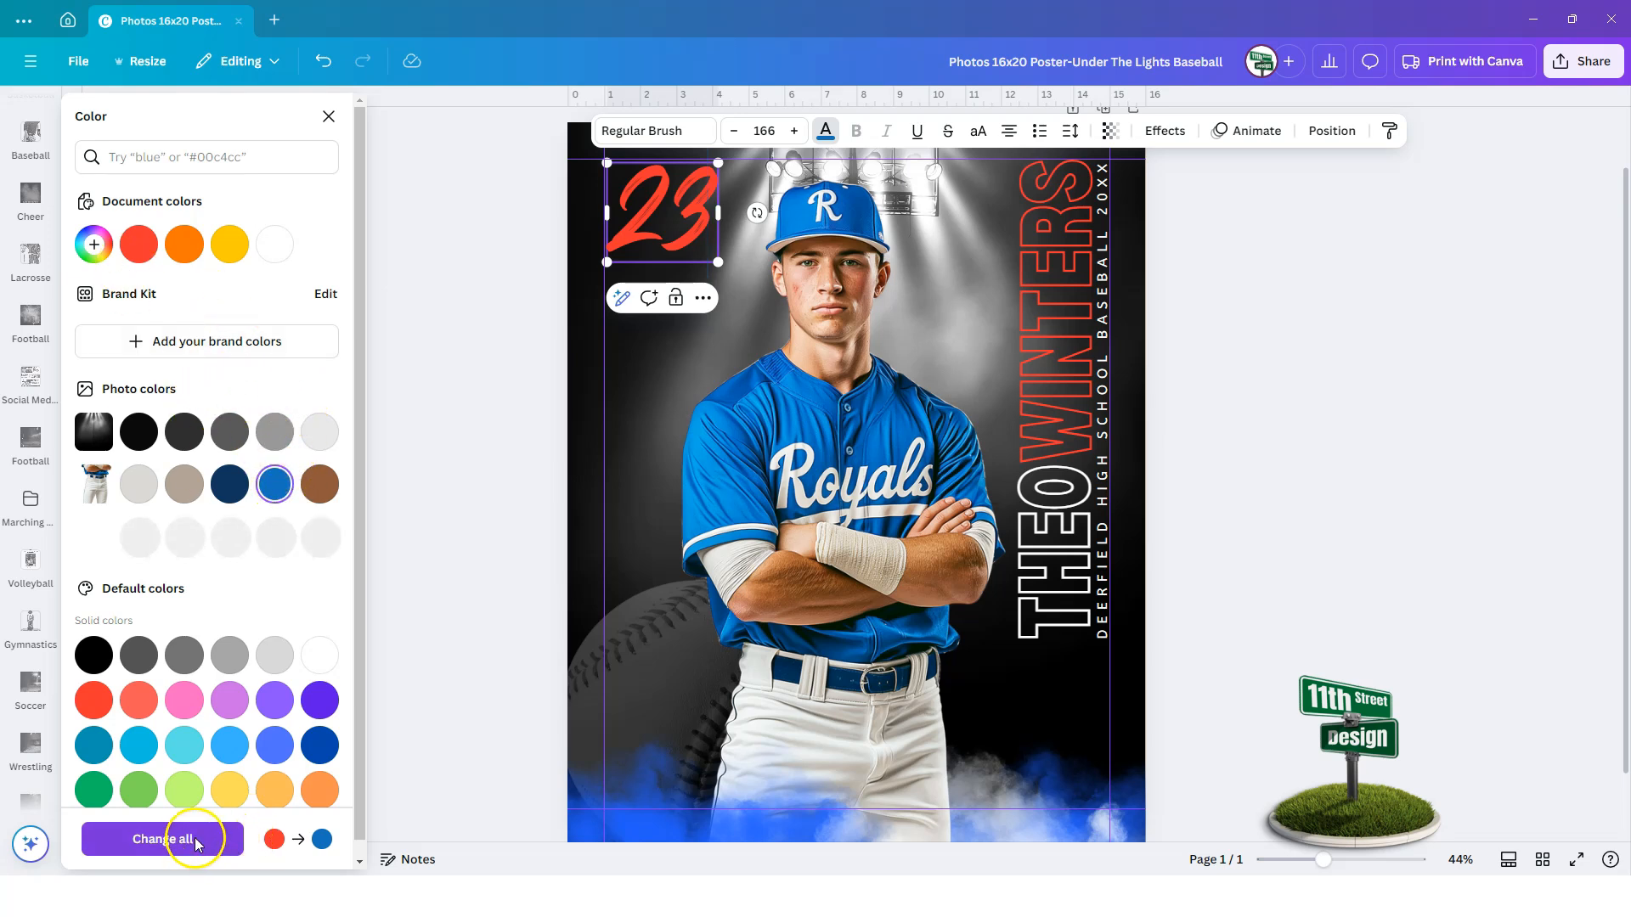
{"action": "left_click", "coordinate": [161, 839]}
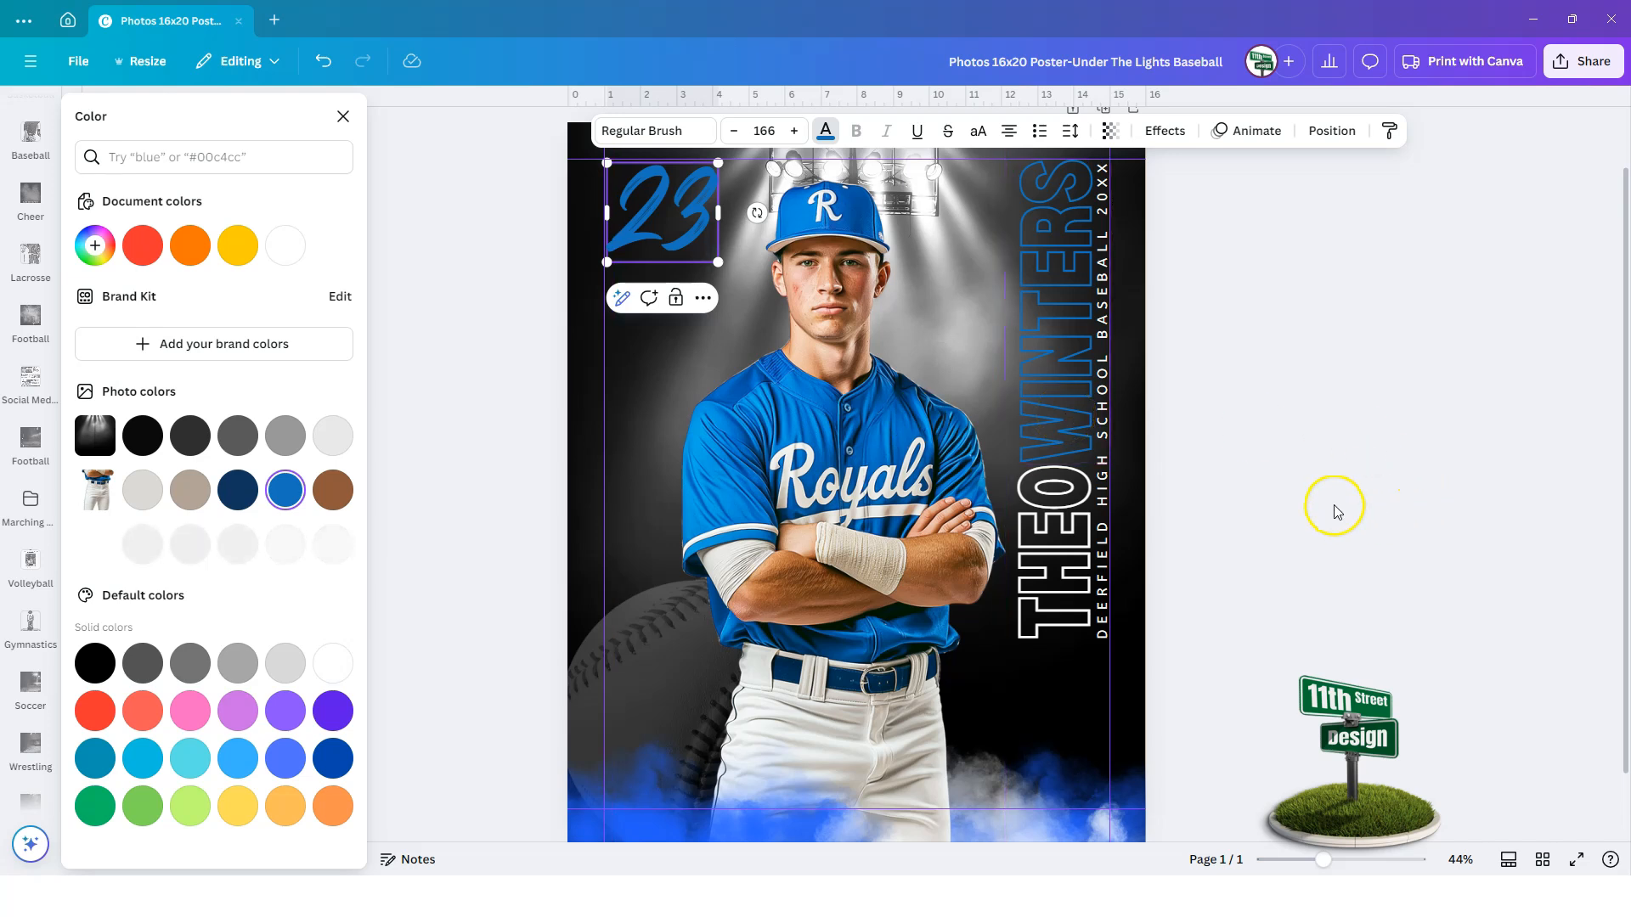
{"action": "key", "text": "Escape"}
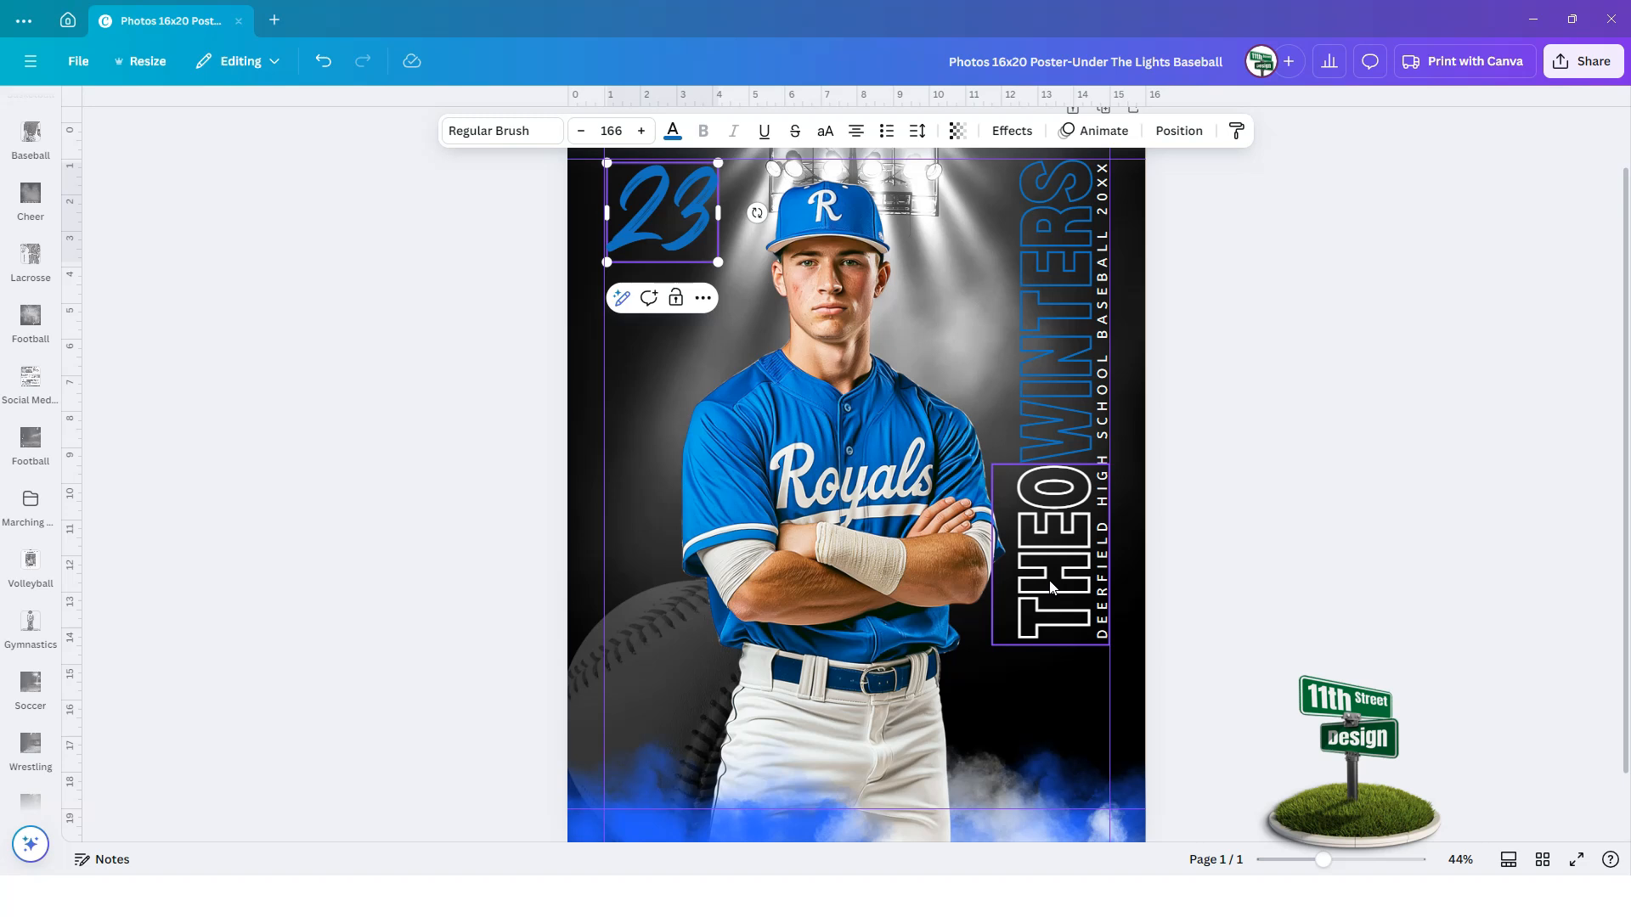
Change the first name THEO to JAKE and the surname WINTERS to FREEMAN
{"action": "left_click", "coordinate": [1053, 587]}
{"action": "left_click", "coordinate": [1050, 579]}
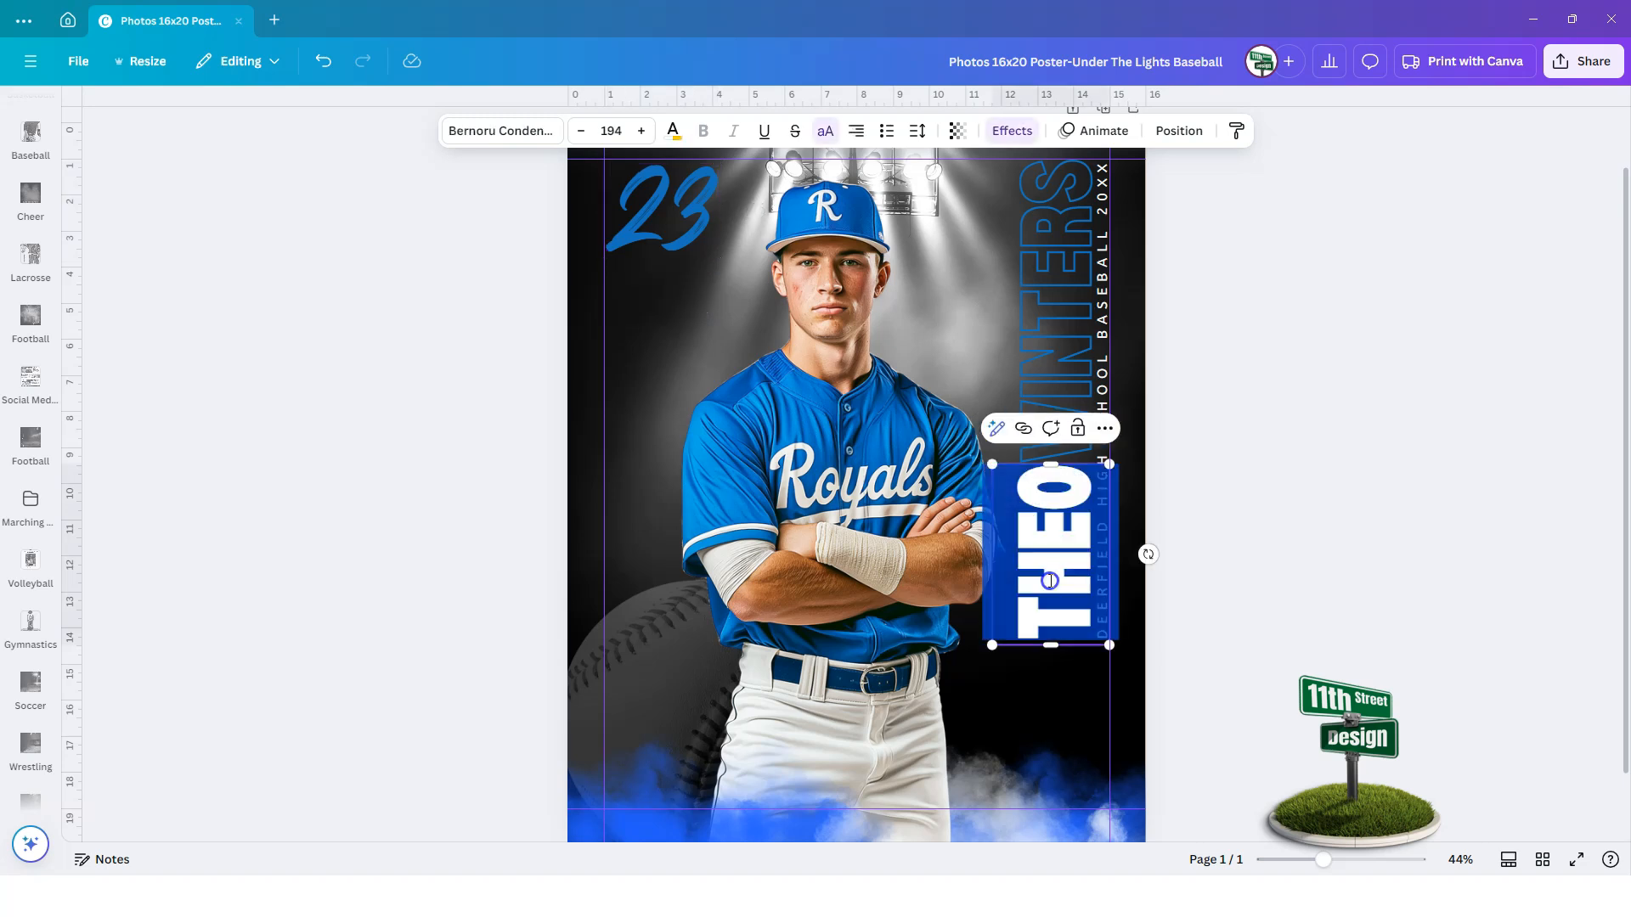
{"action": "type", "text": "JAKE"}
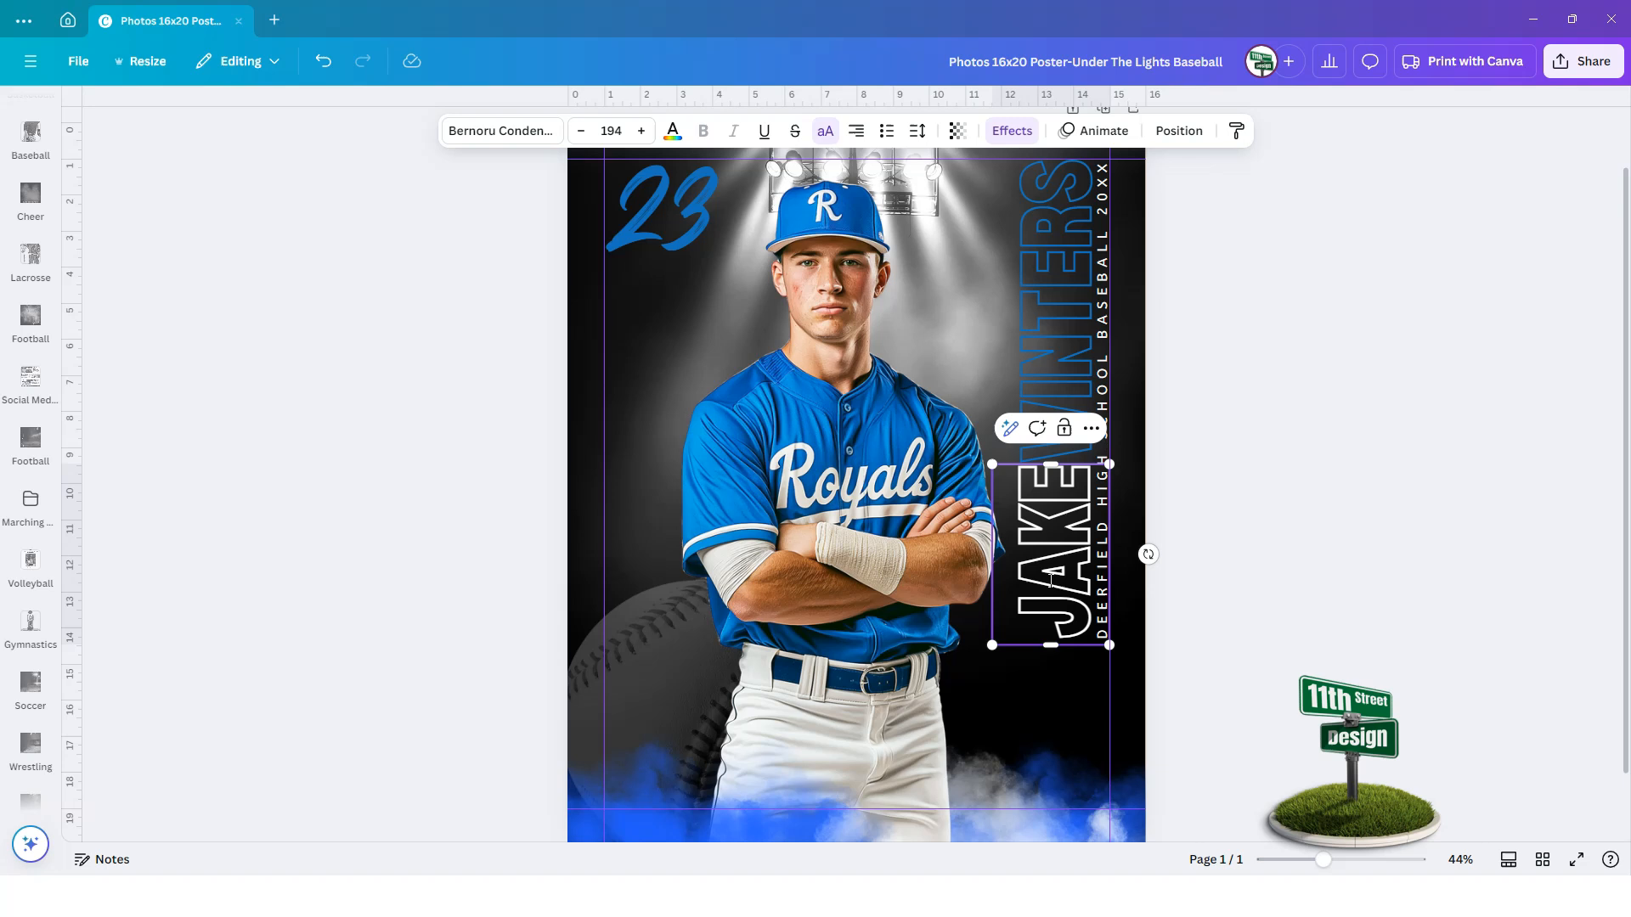
{"action": "left_click", "coordinate": [1047, 283]}
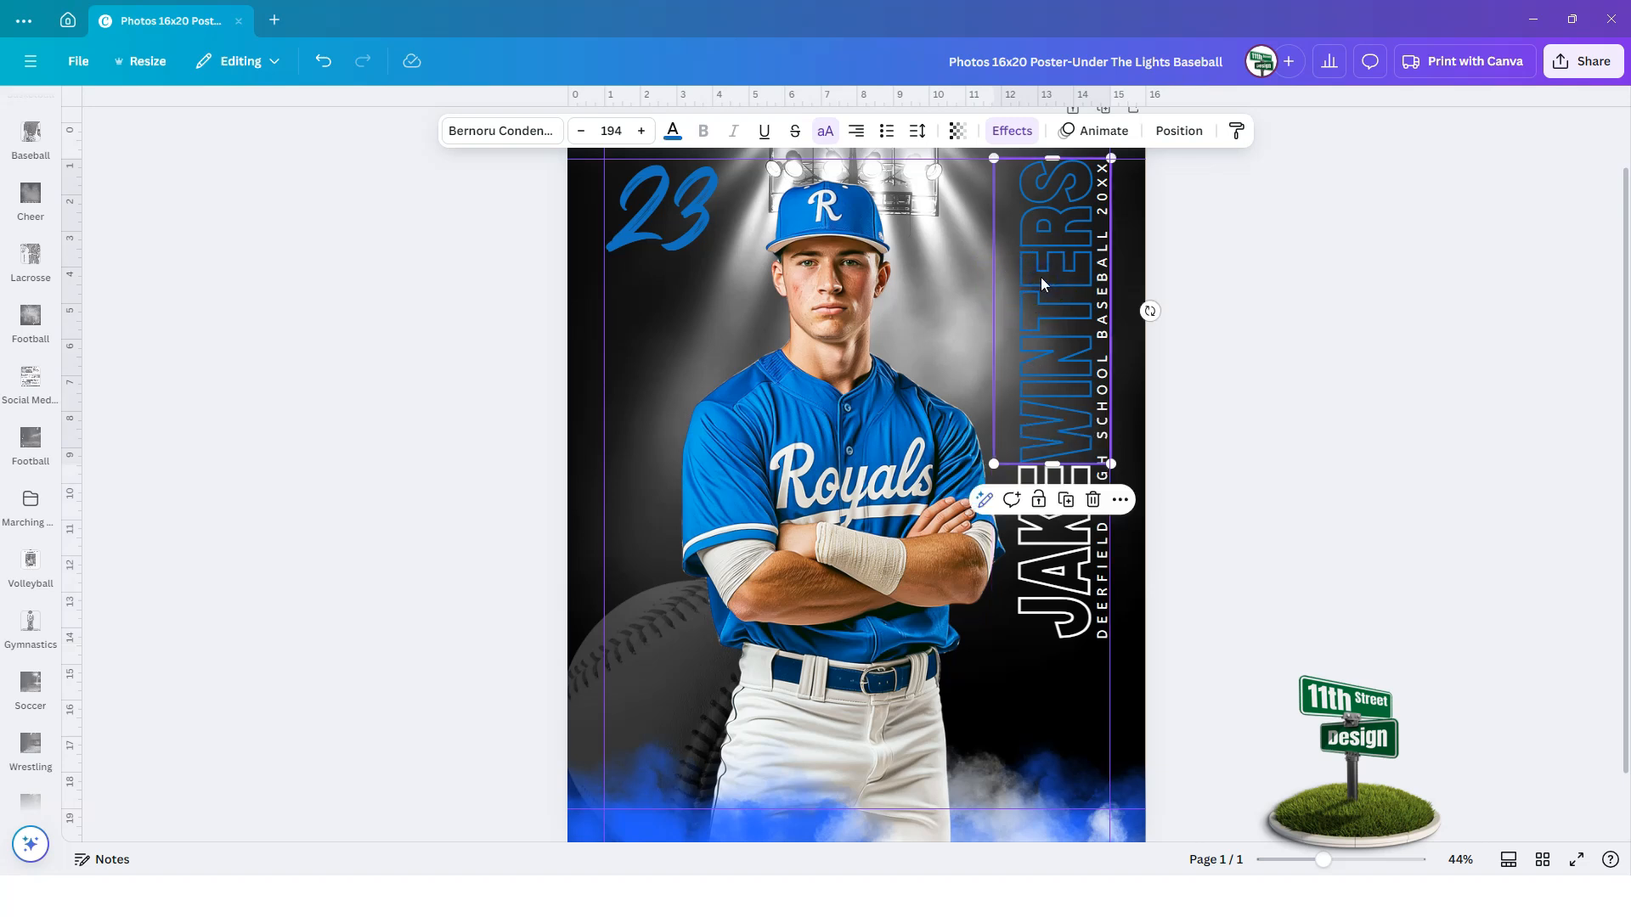
{"action": "double_click", "coordinate": [1047, 272]}
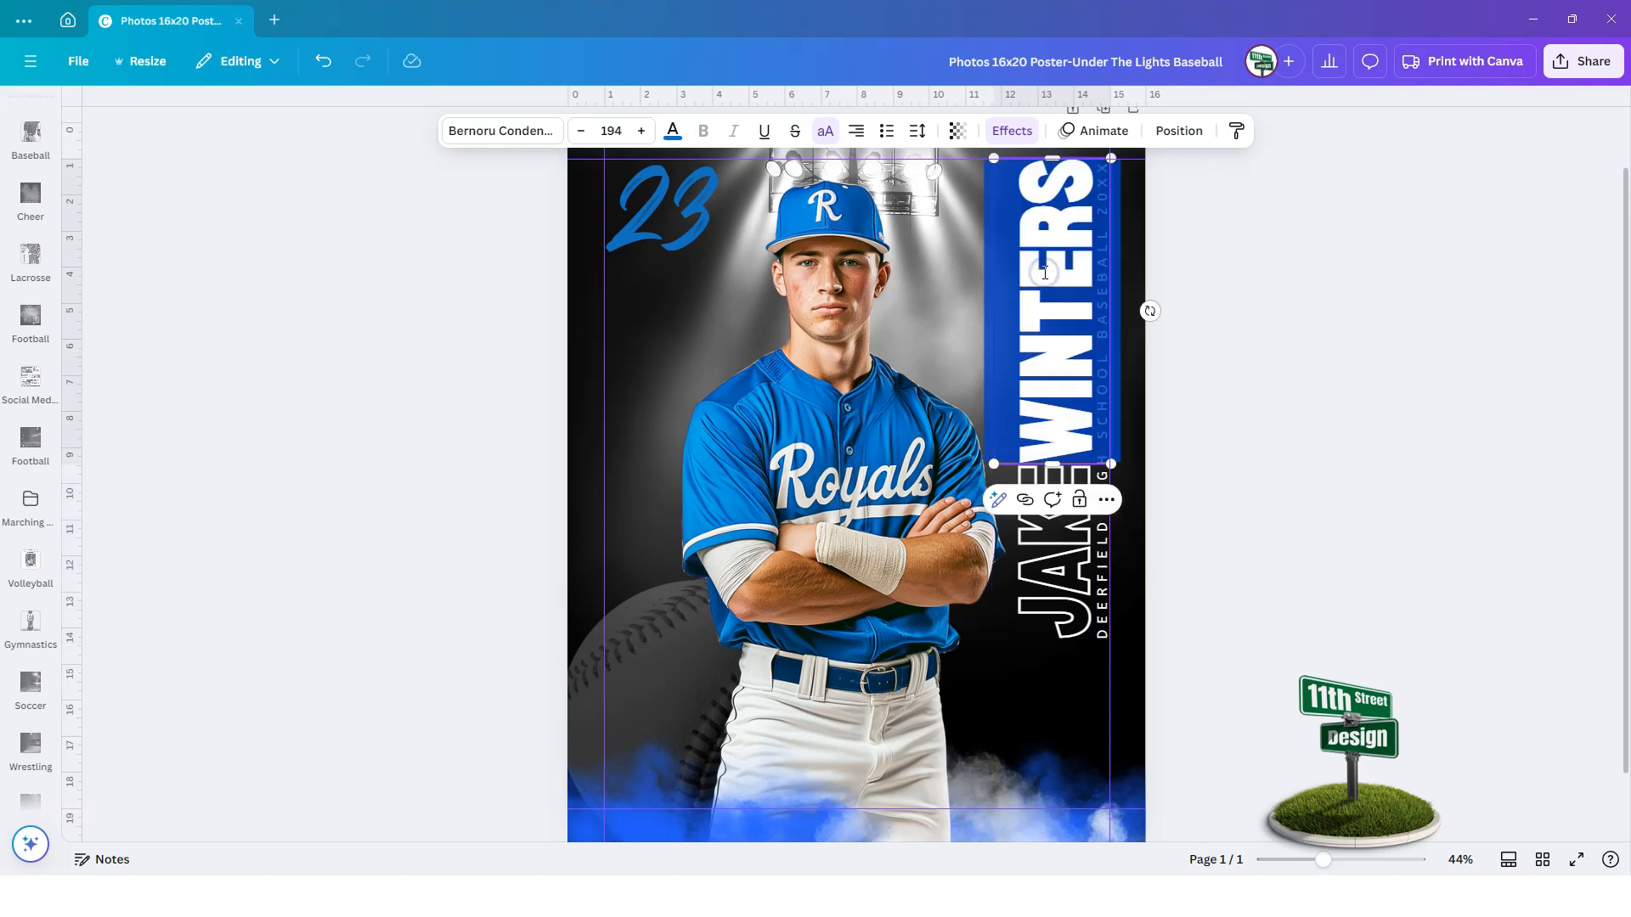
{"action": "type", "text": "FREEMAN"}
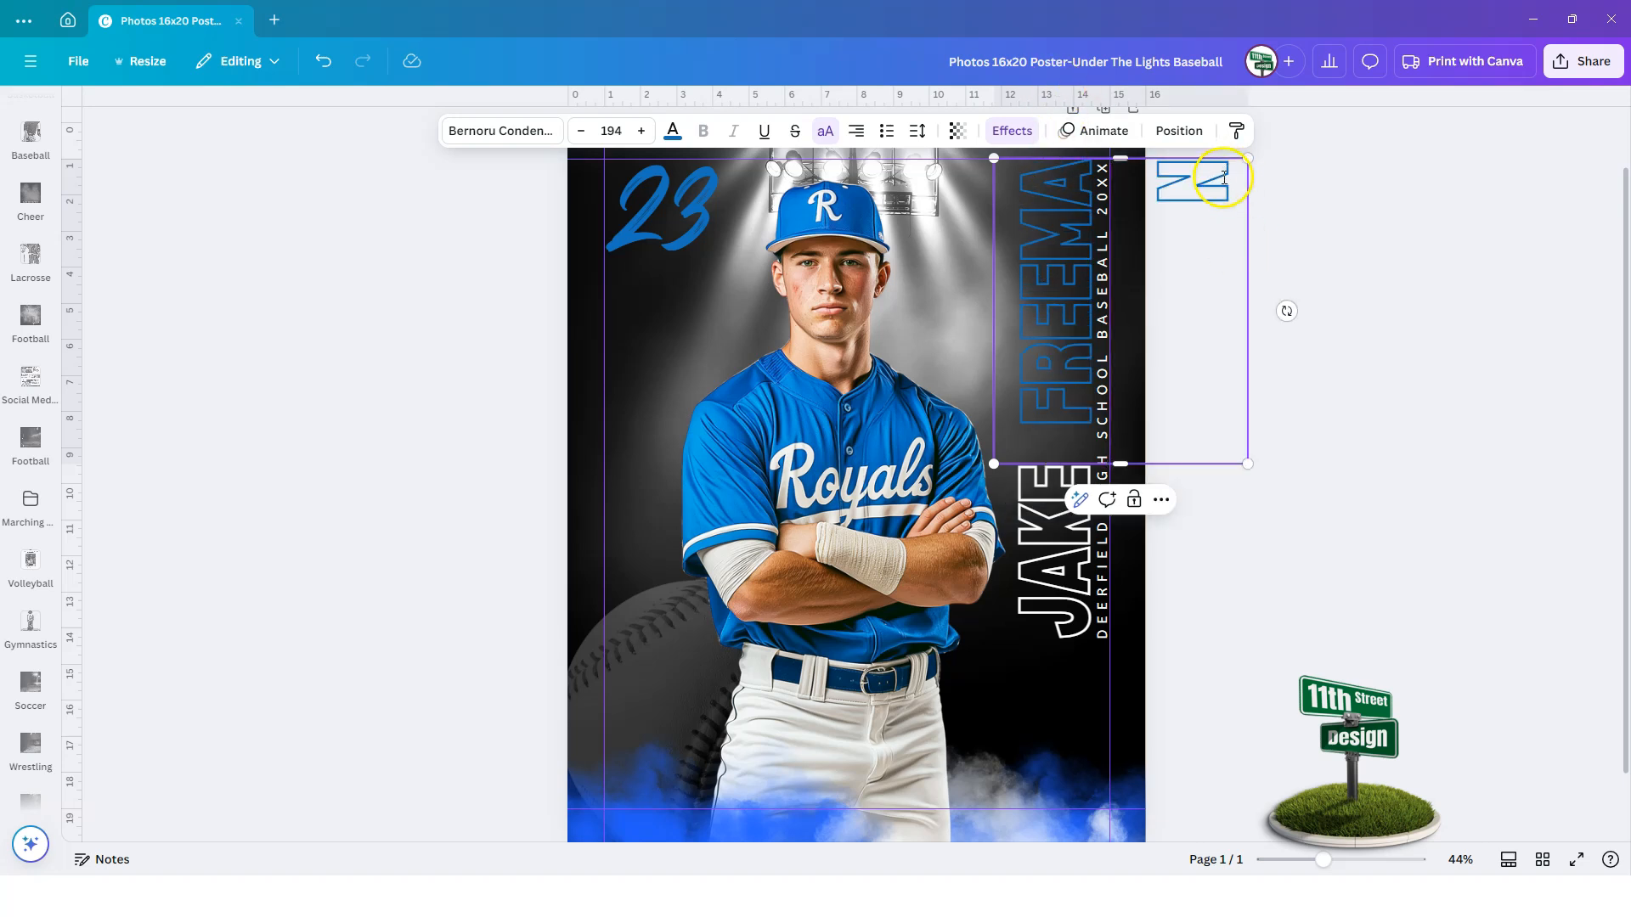
Enlarge the surname box so FREEMAN fits fully, then review the new name
{"action": "left_click_drag", "start_coordinate": [1122, 462], "coordinate": [1121, 487]}
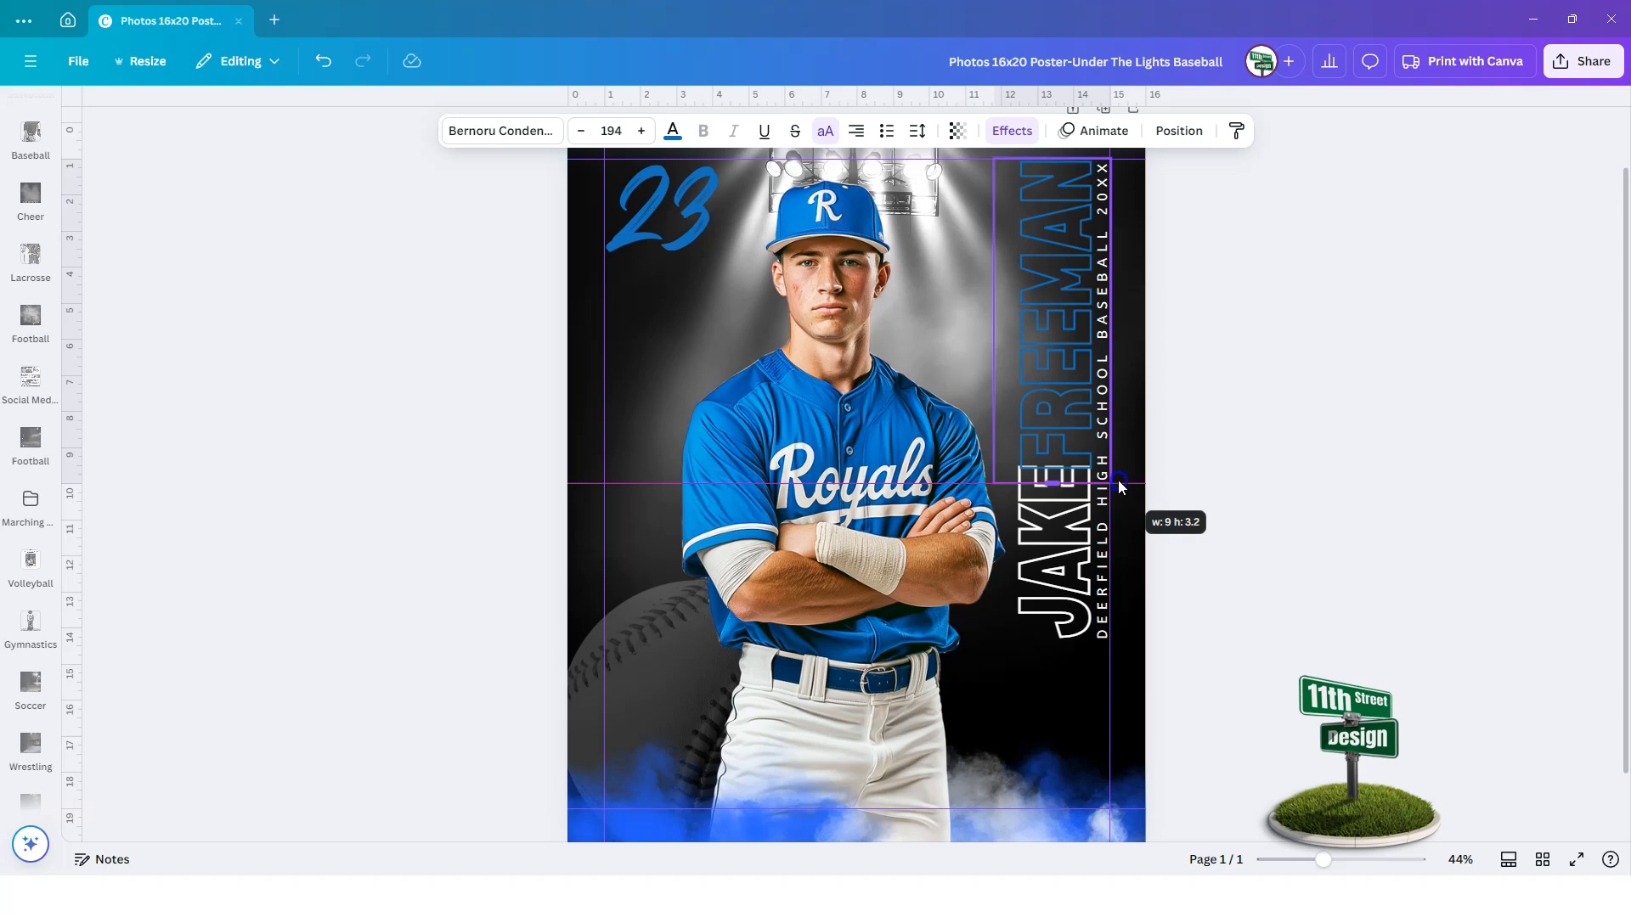
{"action": "left_click", "coordinate": [1057, 561]}
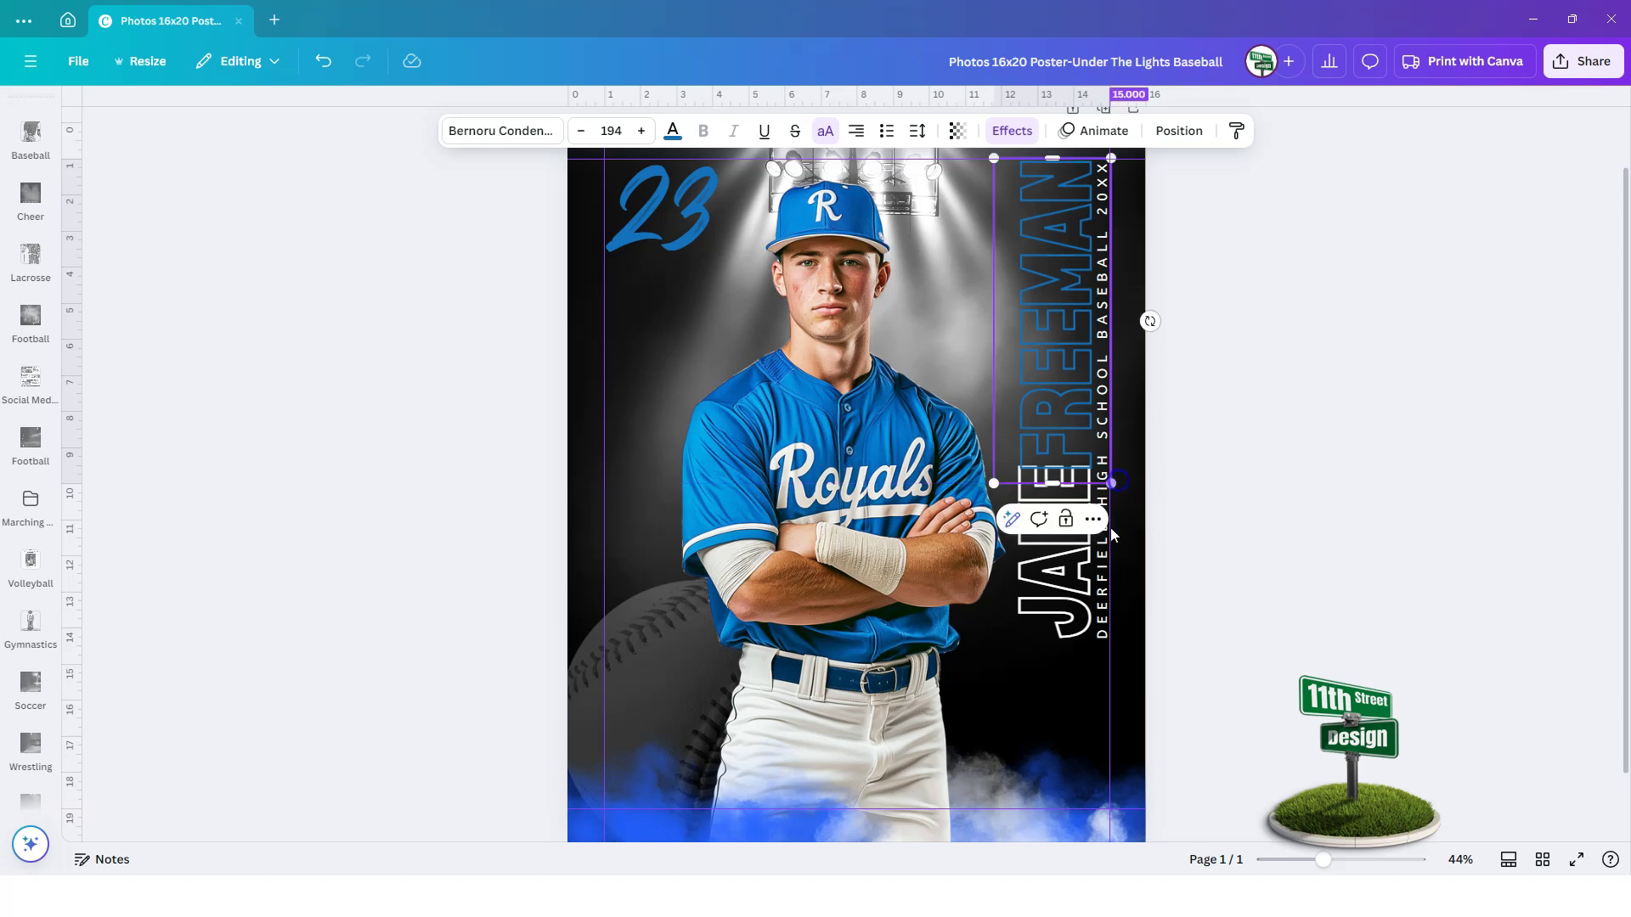
{"action": "left_click", "coordinate": [1268, 634]}
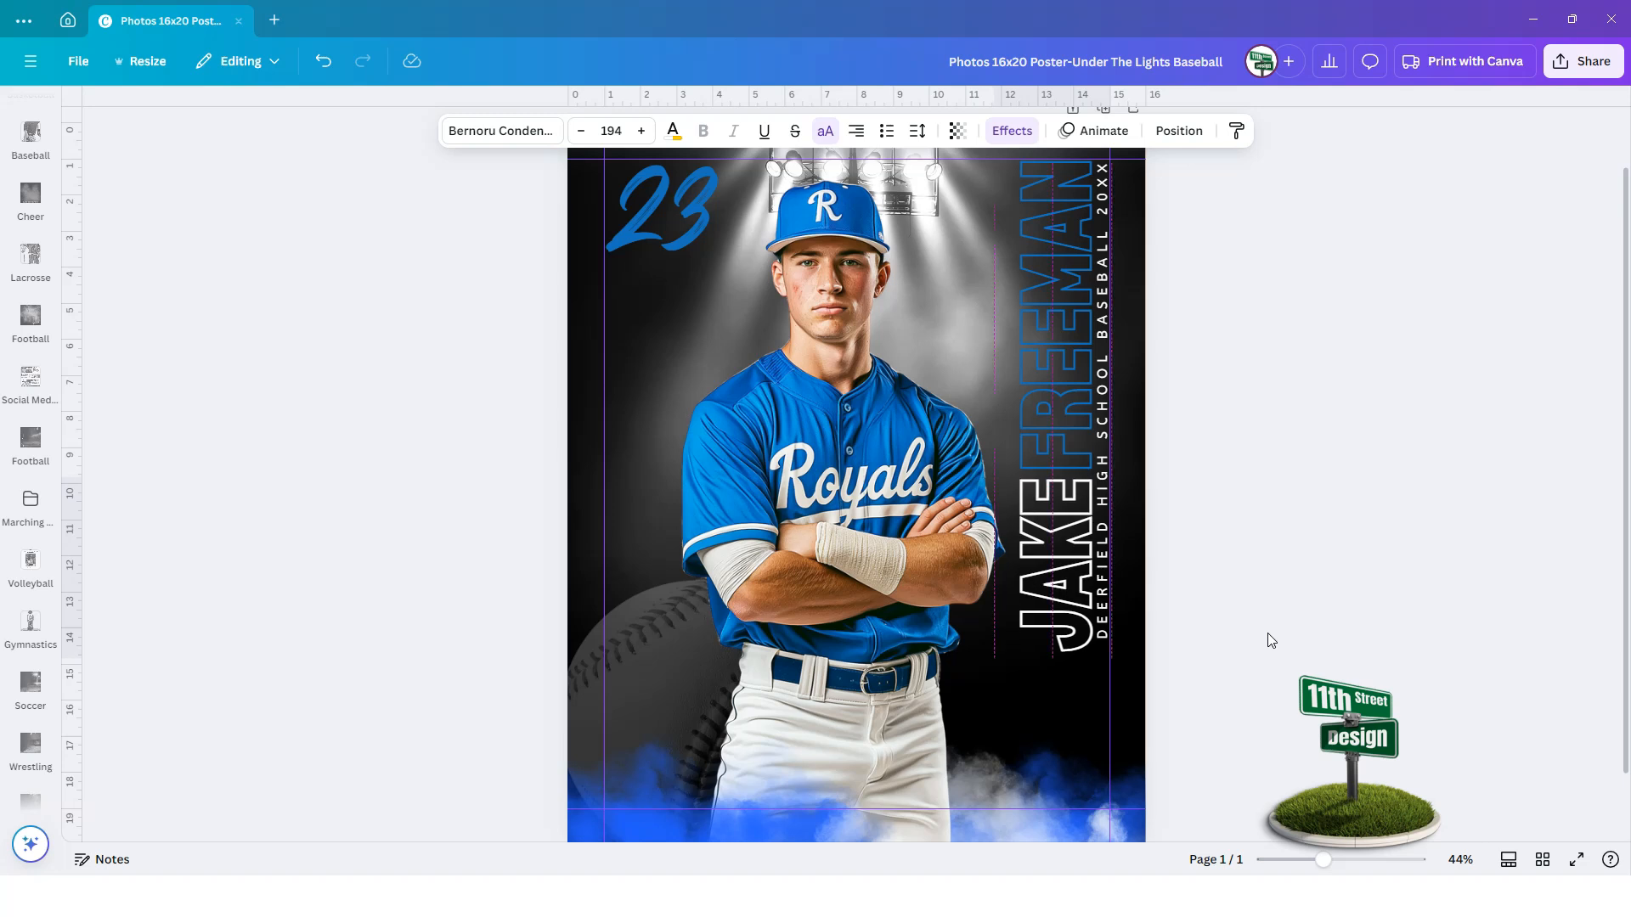
{"action": "key", "text": "ctrl+z"}
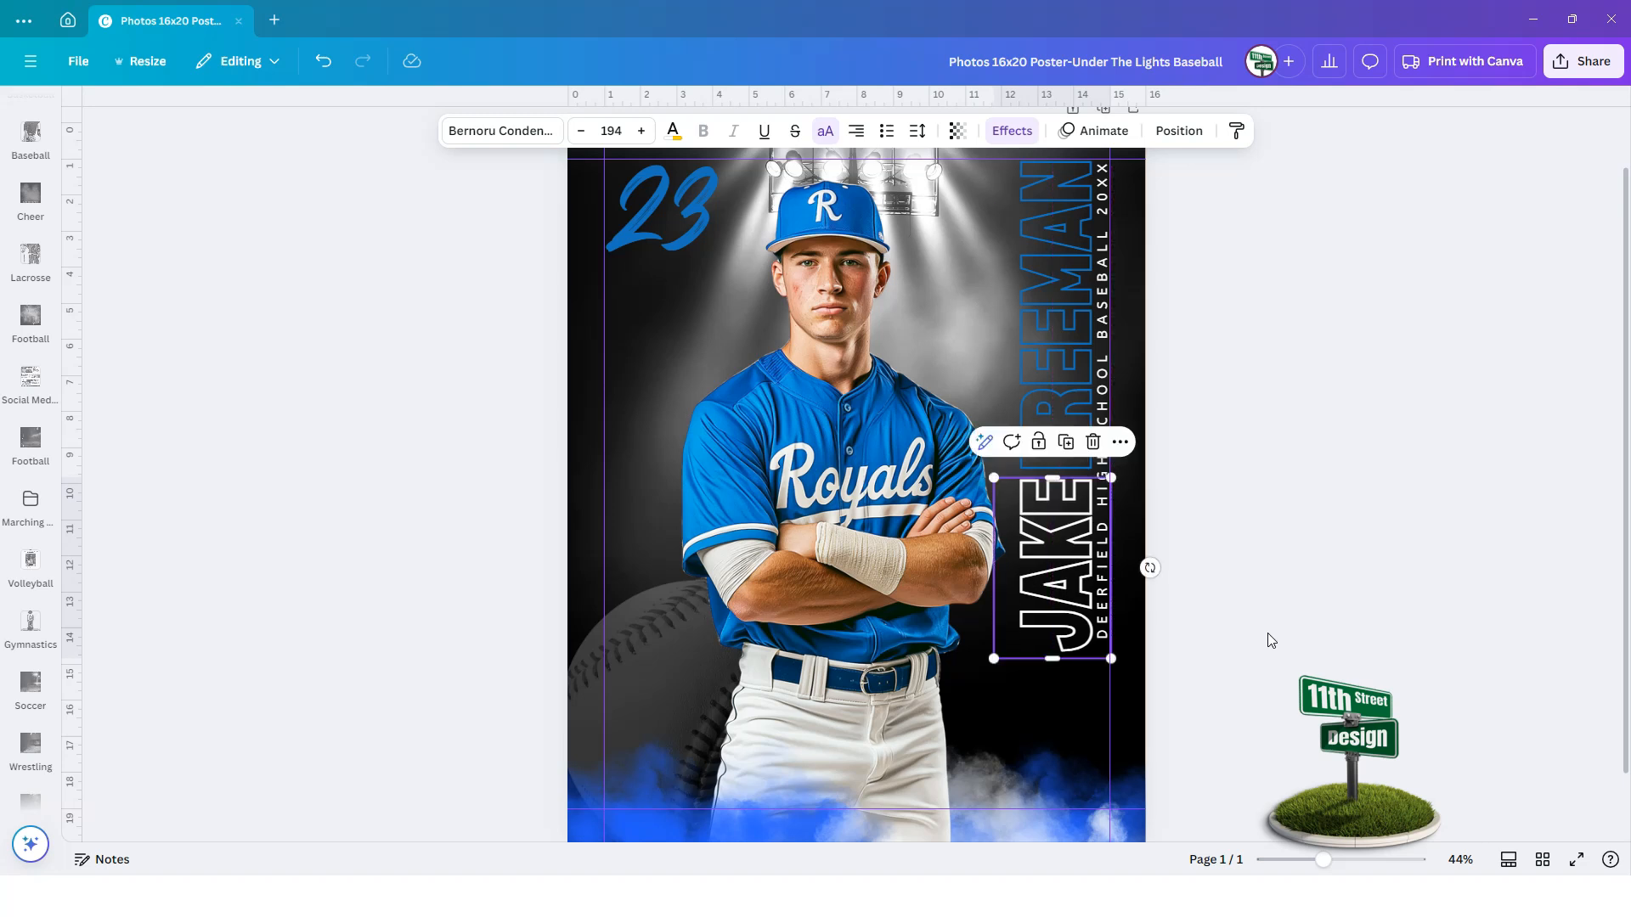
{"action": "left_click", "coordinate": [1267, 364]}
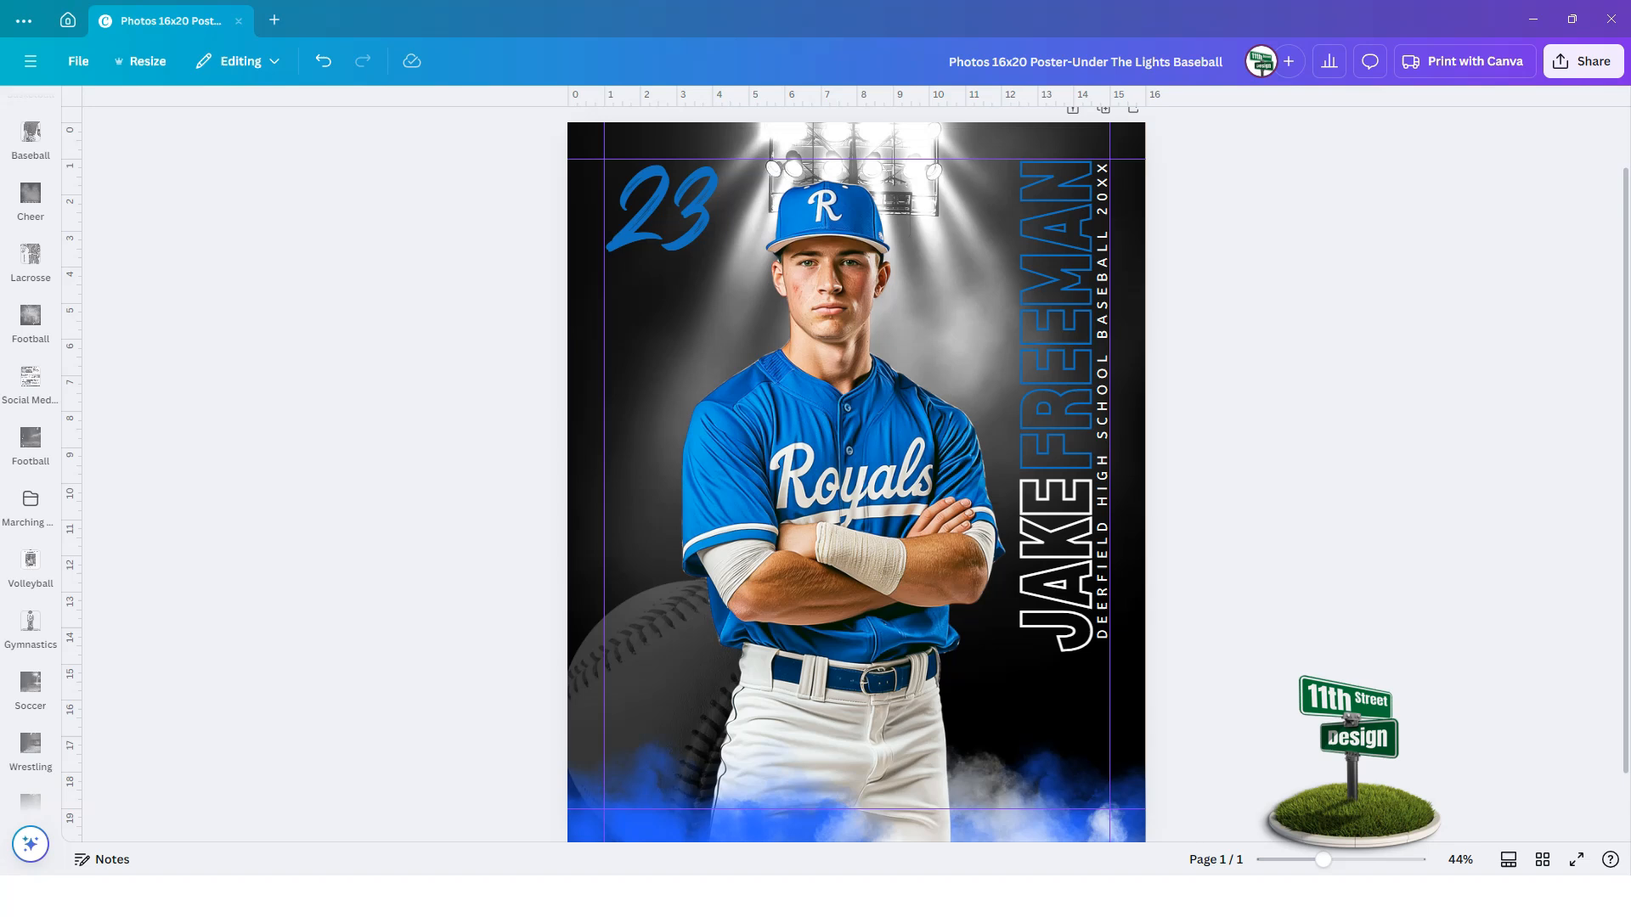
Rewrite the vertical subtitle as READING ROYALS BASEBALL 20XX, fixing a year typo
{"action": "double_click", "coordinate": [1103, 347]}
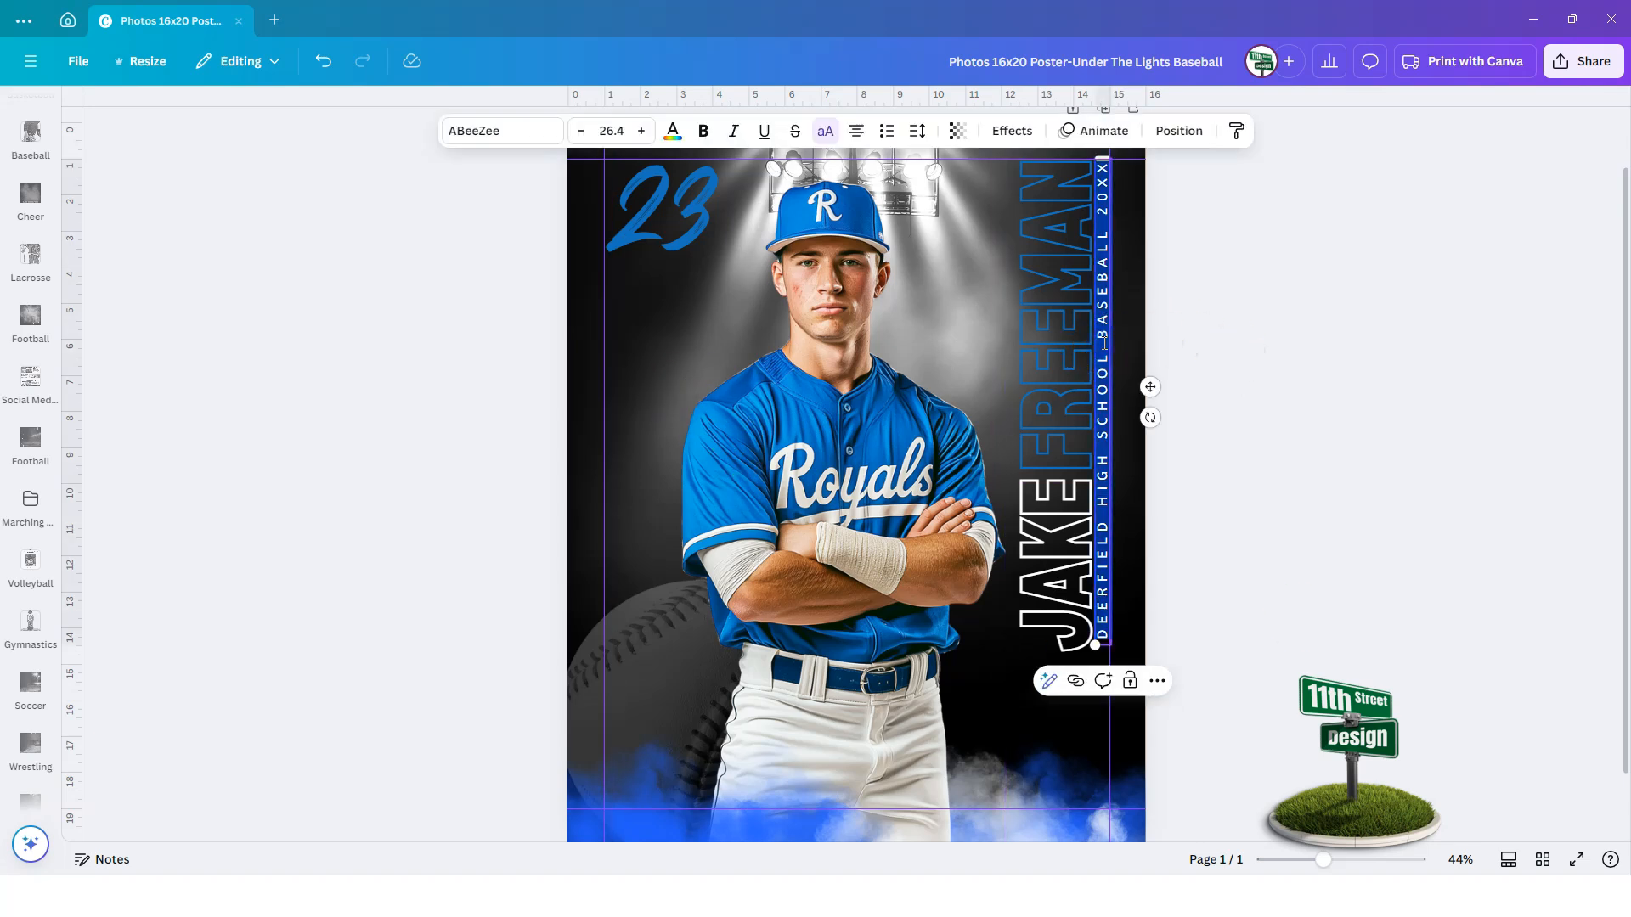
{"action": "type", "text": "REA"}
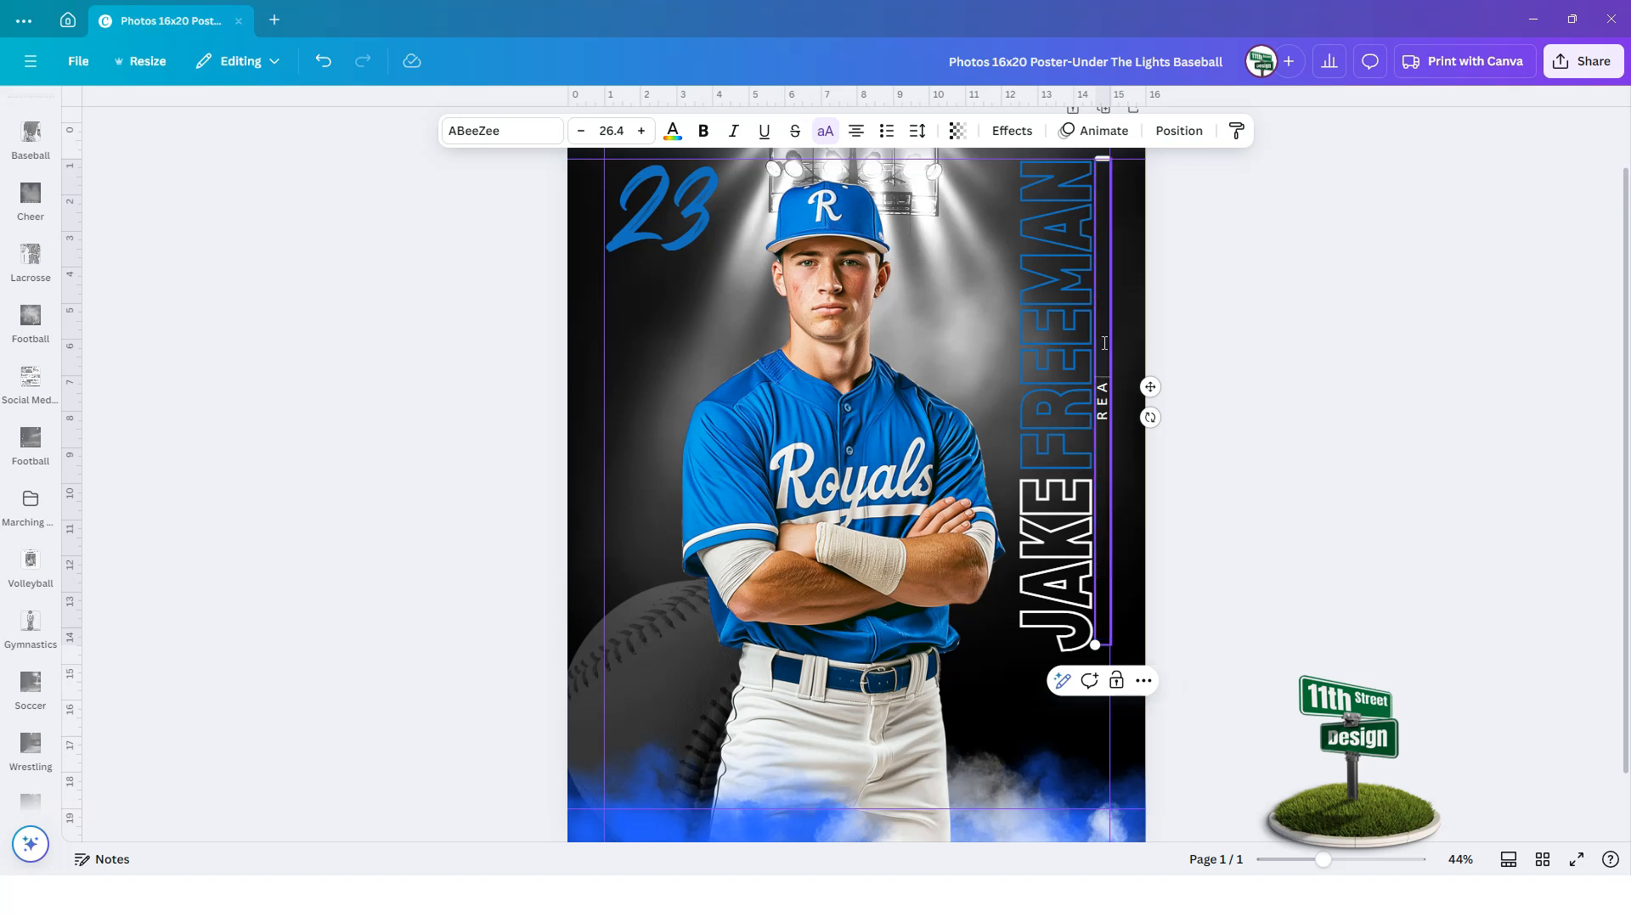
{"action": "type", "text": "D"}
{"action": "type", "text": "ING ROYAL"}
{"action": "type", "text": "S"}
{"action": "type", "text": " BASEBALL"}
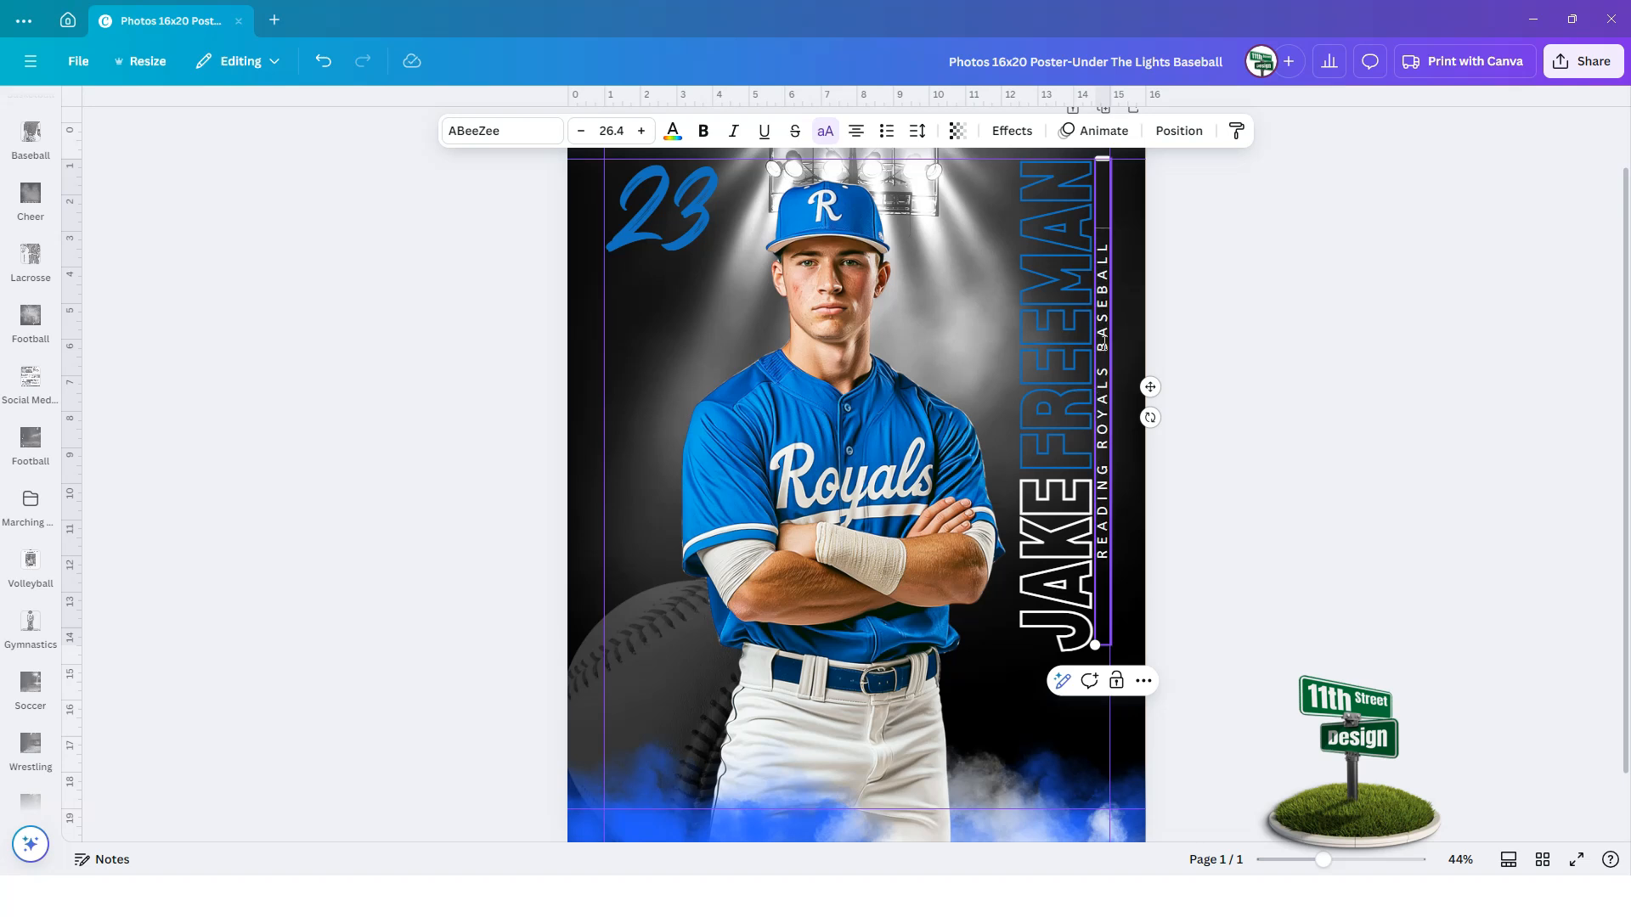
{"action": "type", "text": " @)"}
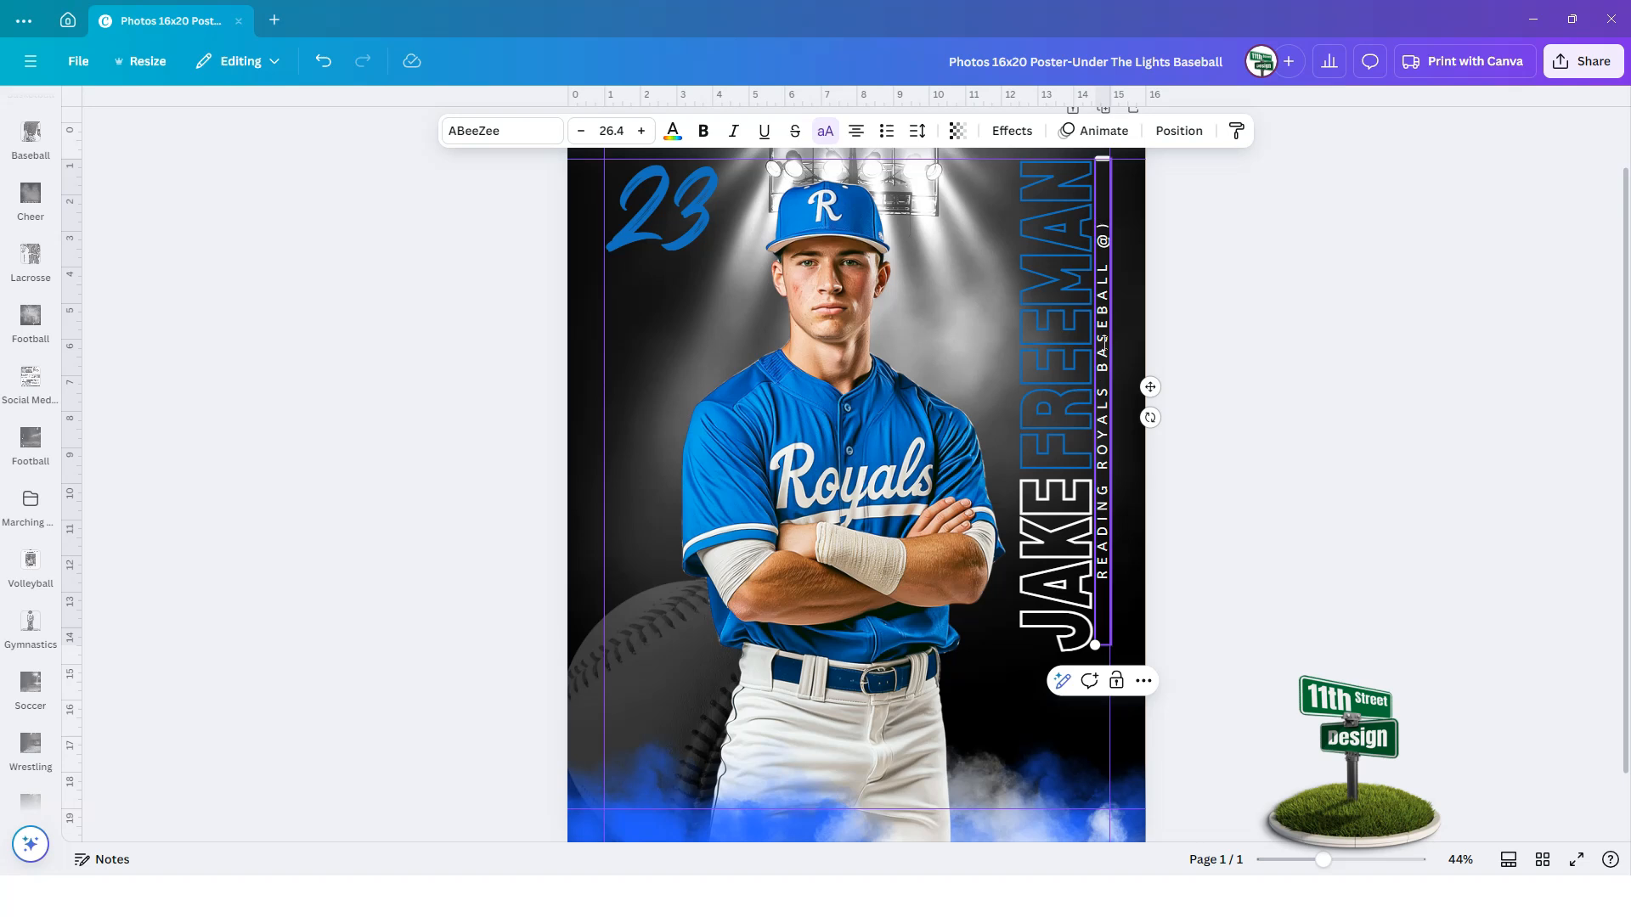
{"action": "key", "text": "BackSpace"}
{"action": "key", "text": "BackSpace"}
{"action": "type", "text": "20XX"}
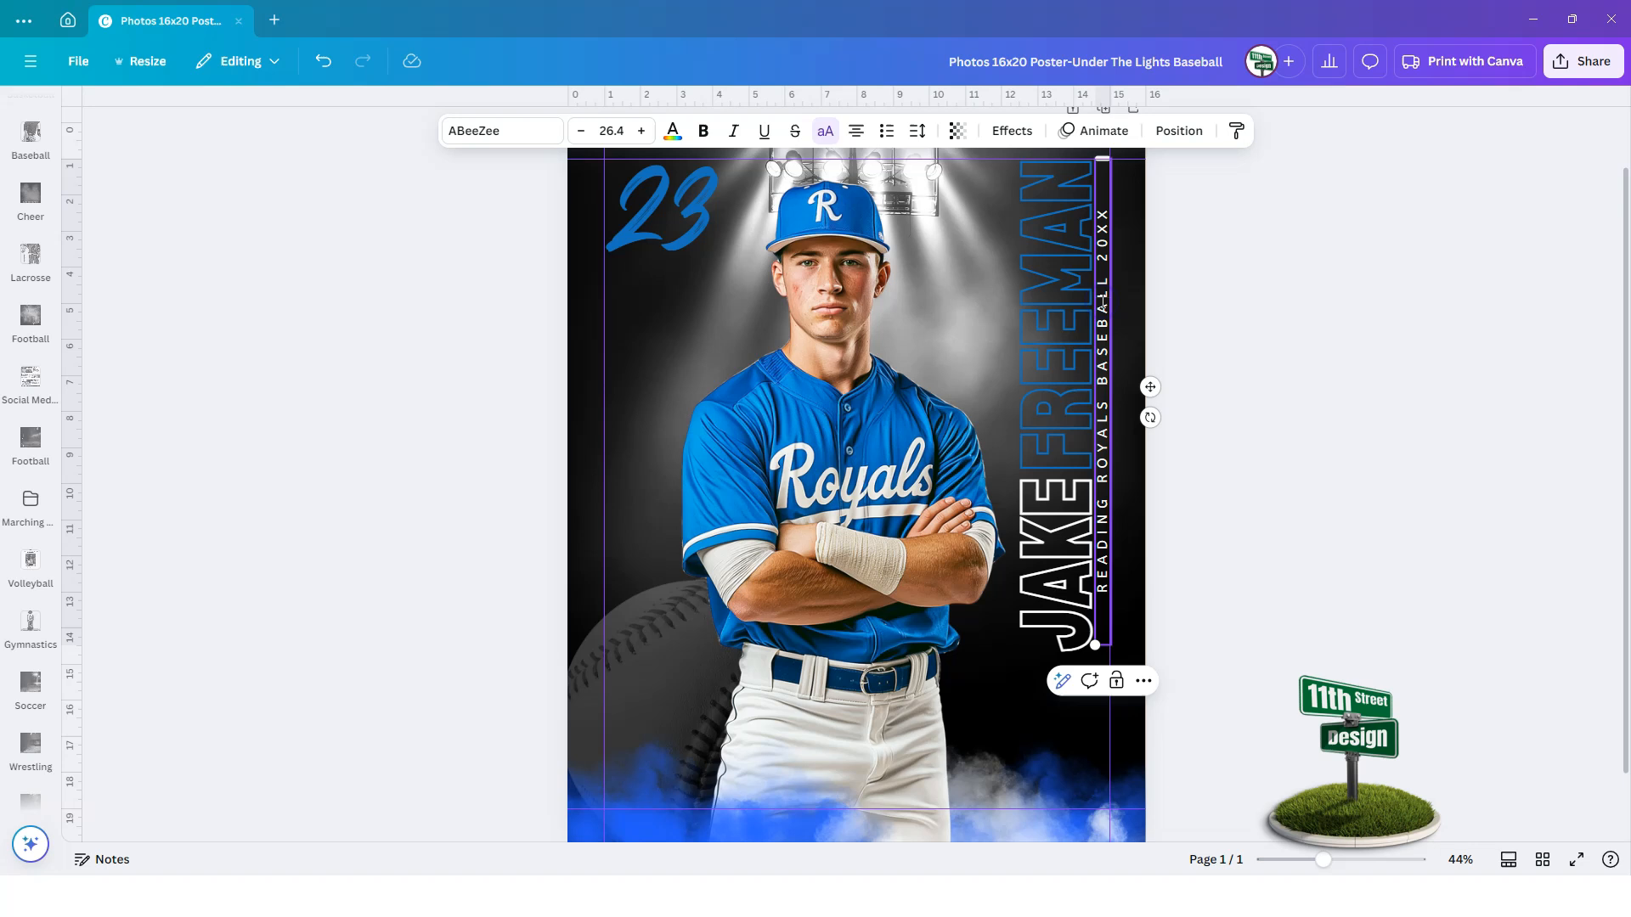
{"action": "key", "text": "ctrl+a"}
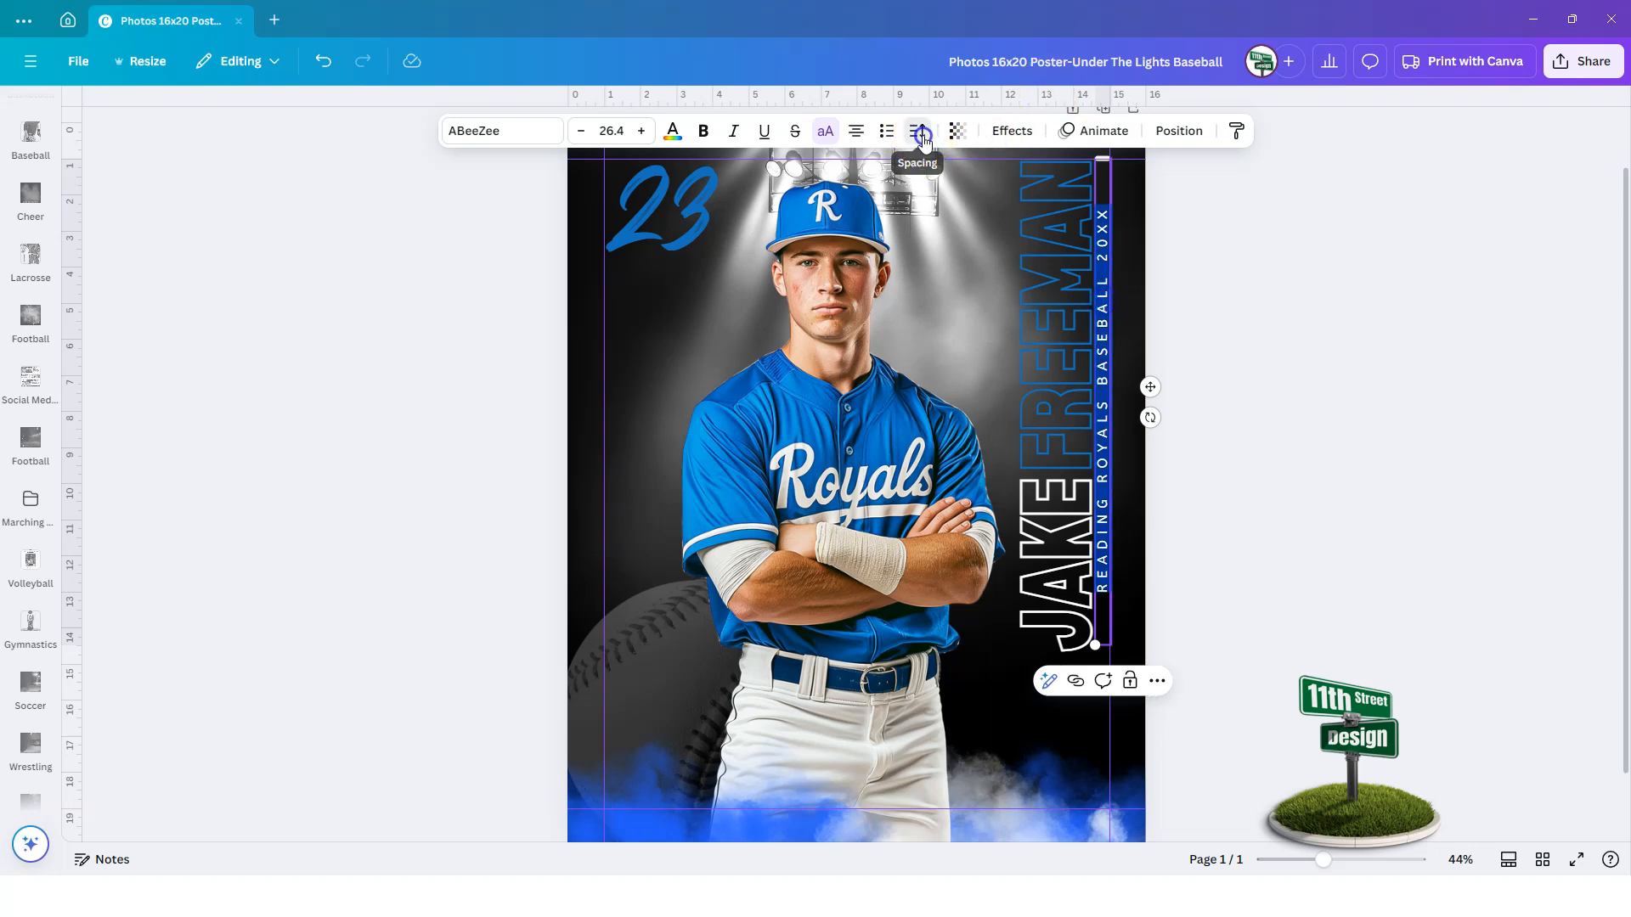
Widen the subtitle's letter spacing to 734 so it spans the full height of the name
{"action": "left_click", "coordinate": [918, 131]}
{"action": "left_click_drag", "start_coordinate": [915, 200], "coordinate": [952, 189]}
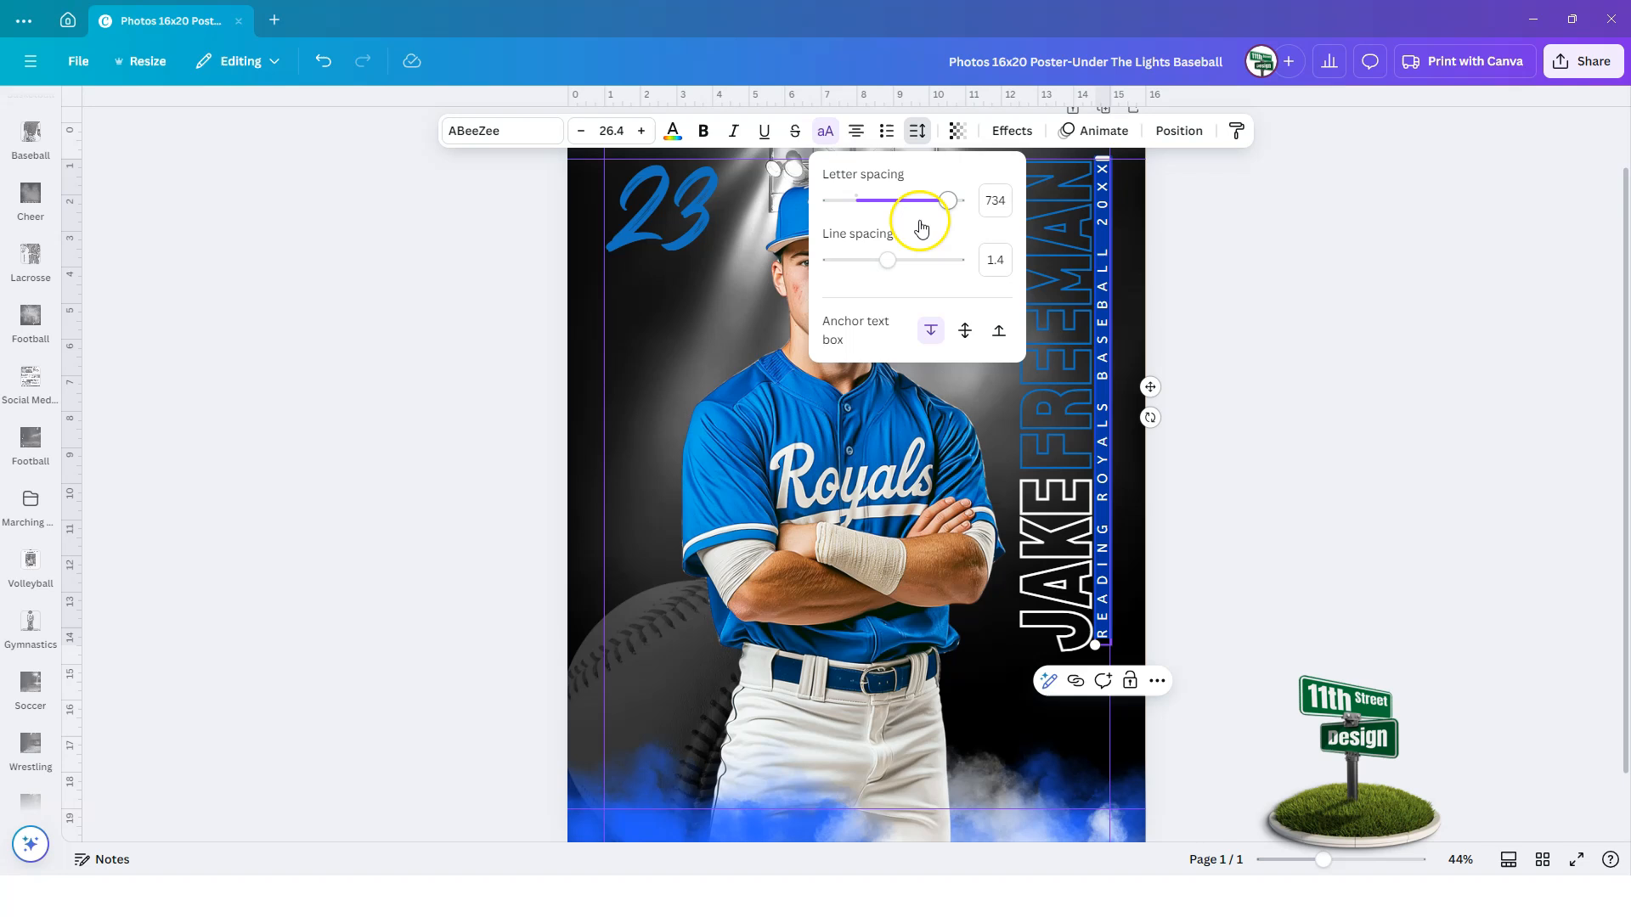
{"action": "left_click", "coordinate": [1308, 621]}
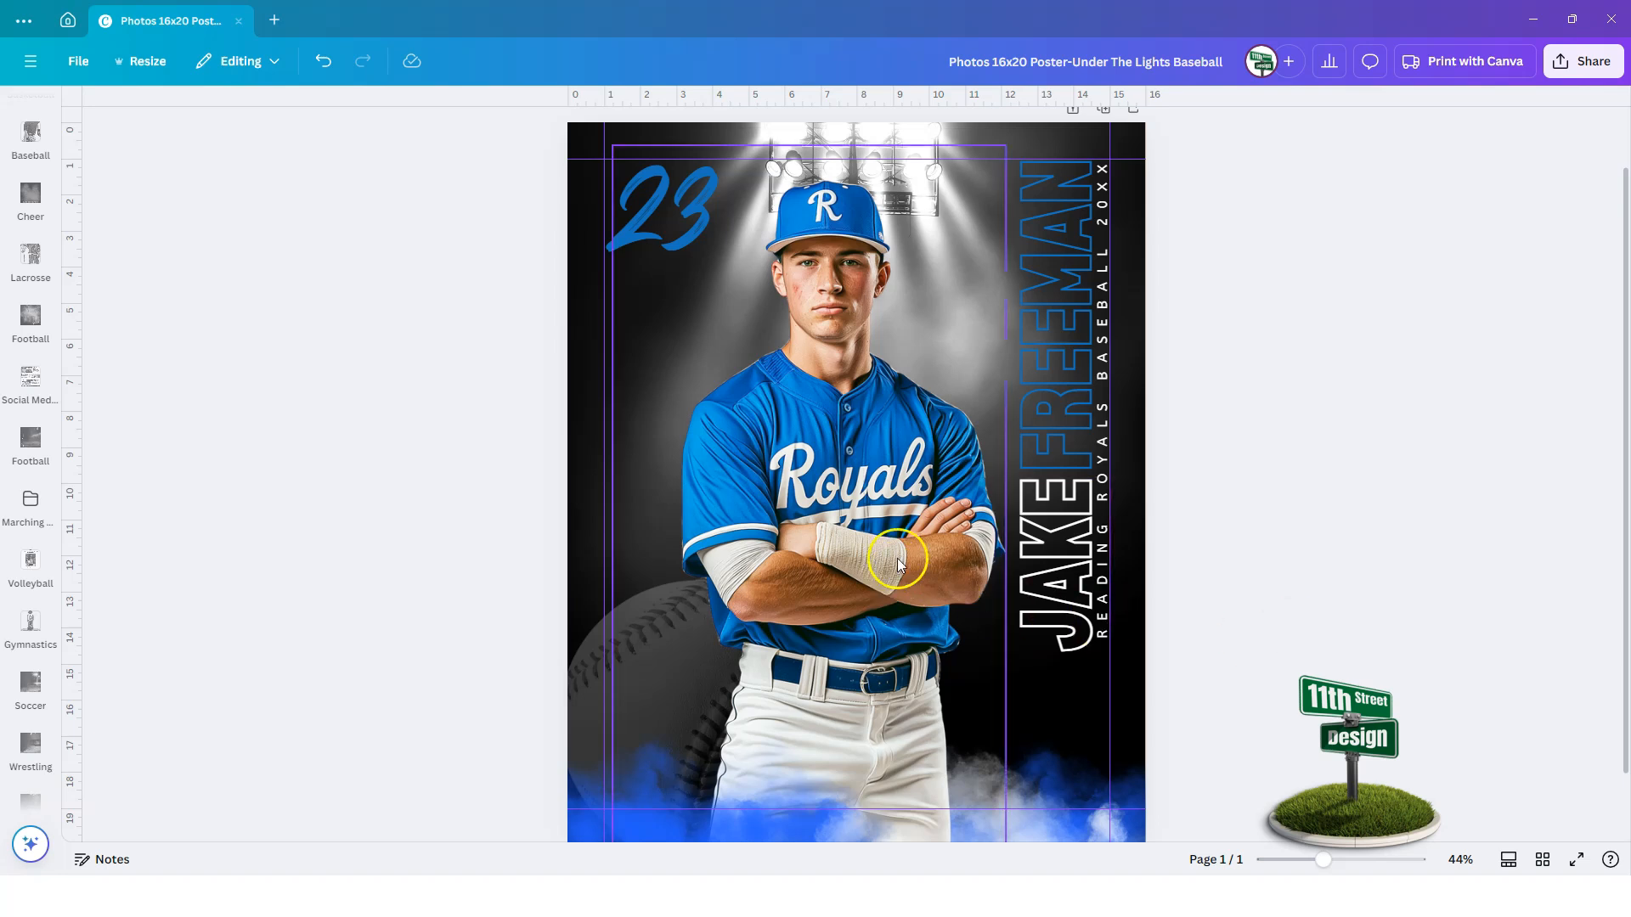
Shift the baseball graphic behind the player slightly left and down
{"action": "left_click", "coordinate": [643, 686]}
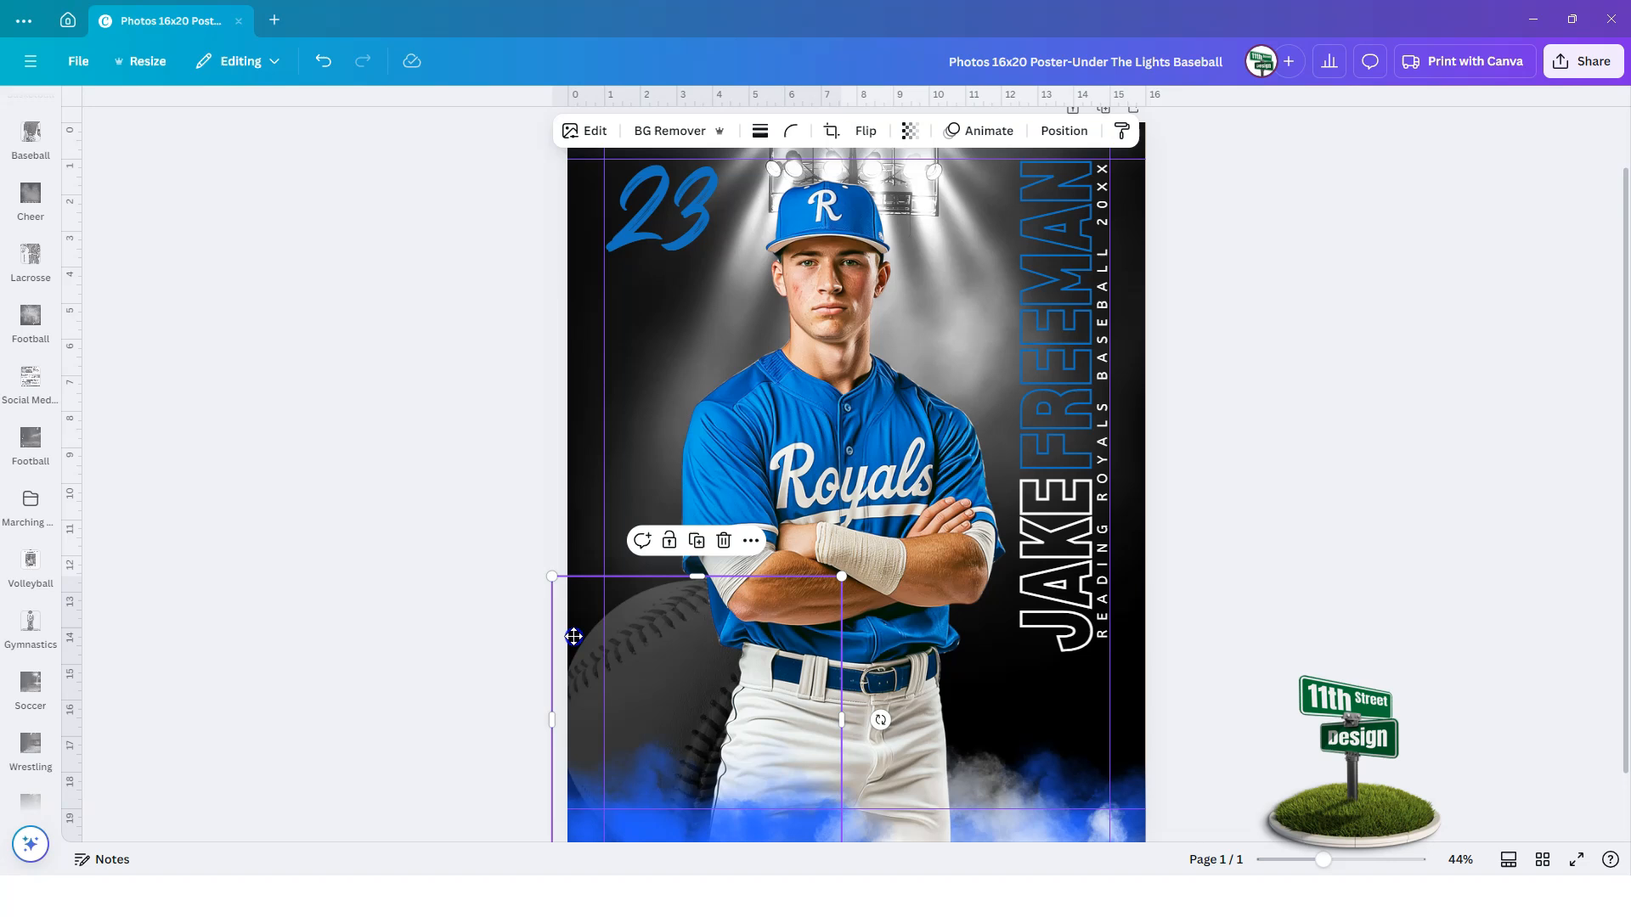
{"action": "mouse_move", "coordinate": [631, 648]}
{"action": "left_mouse_down"}
{"action": "mouse_move", "coordinate": [609, 281]}
{"action": "mouse_move", "coordinate": [934, 732]}
{"action": "mouse_move", "coordinate": [557, 677]}
{"action": "left_mouse_up"}
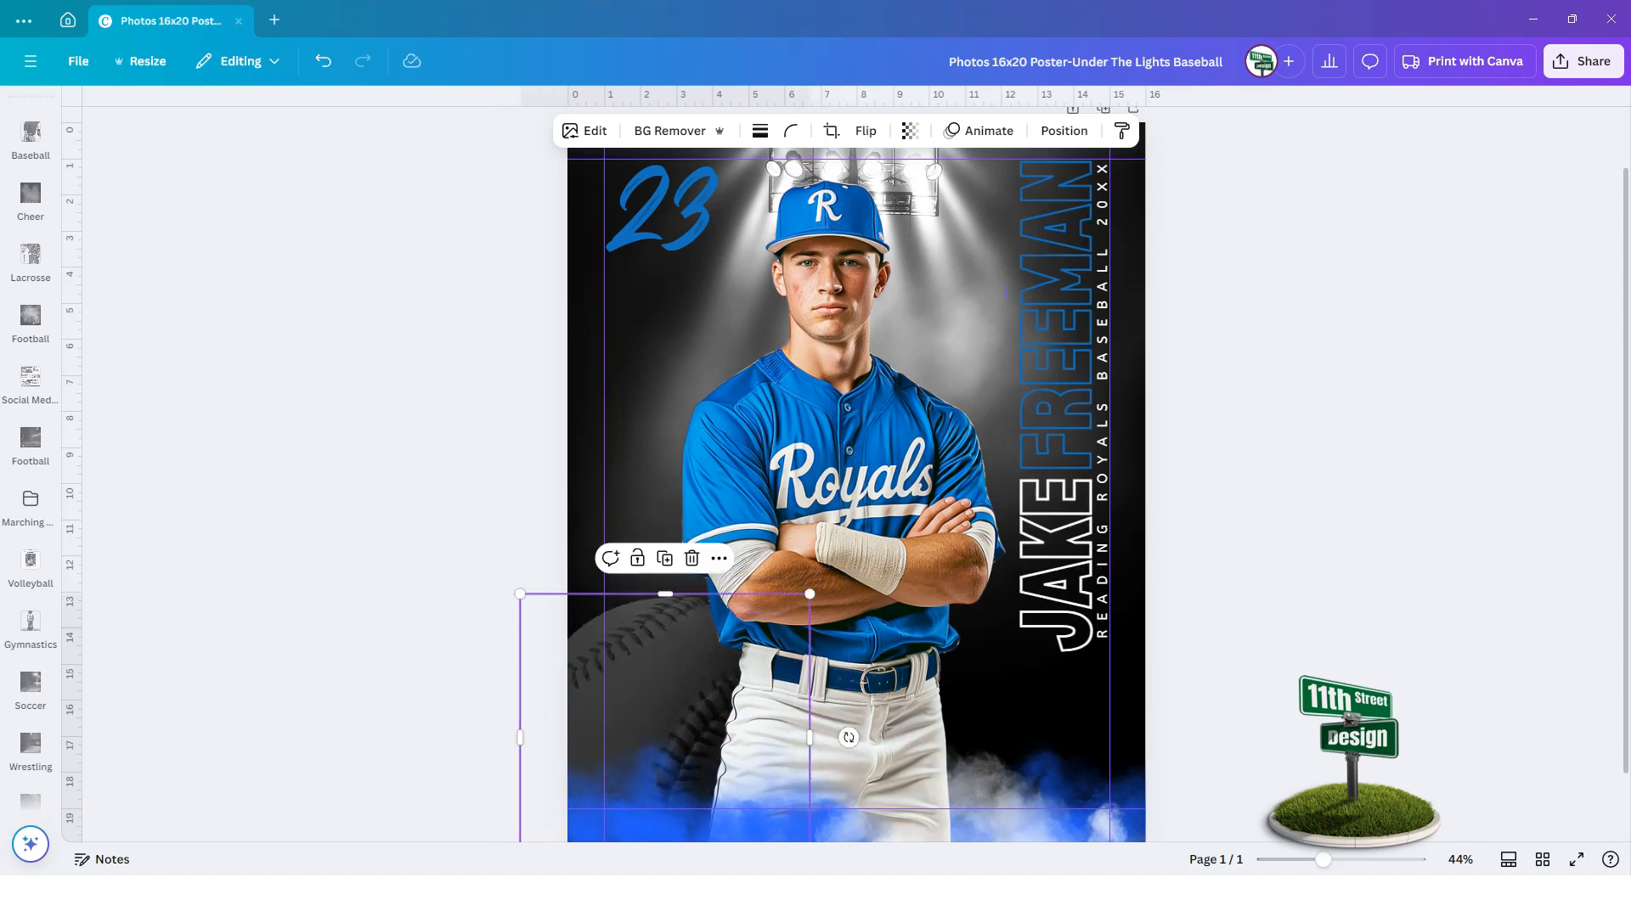